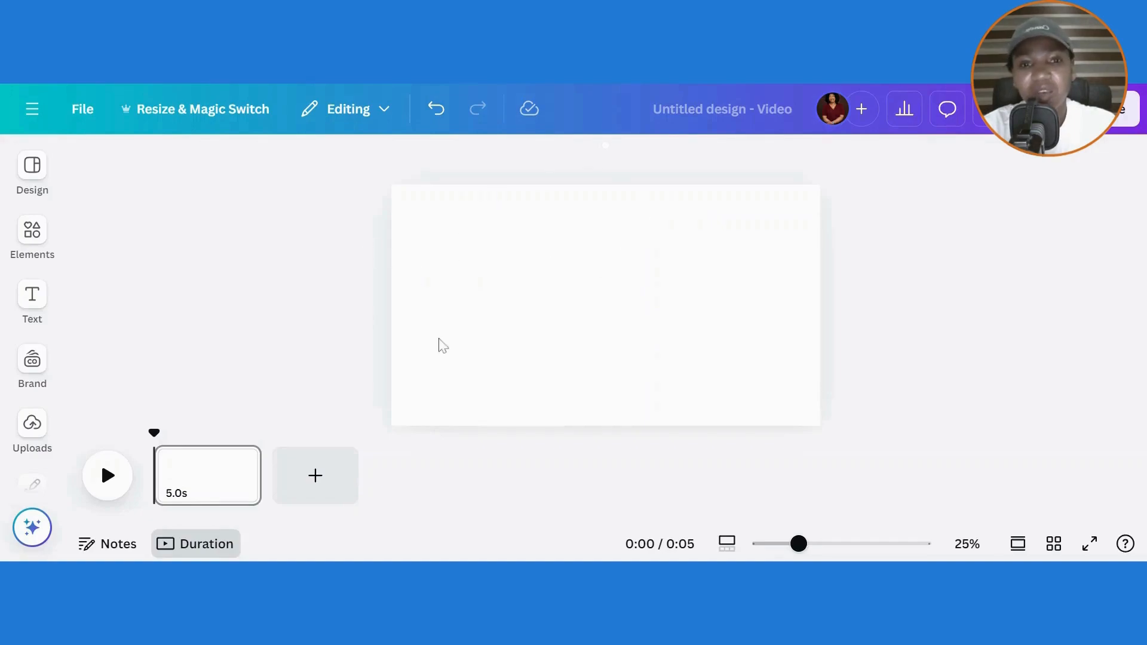
Add a square shape to the blank page and stretch it to cover the whole page.
click(32, 230)
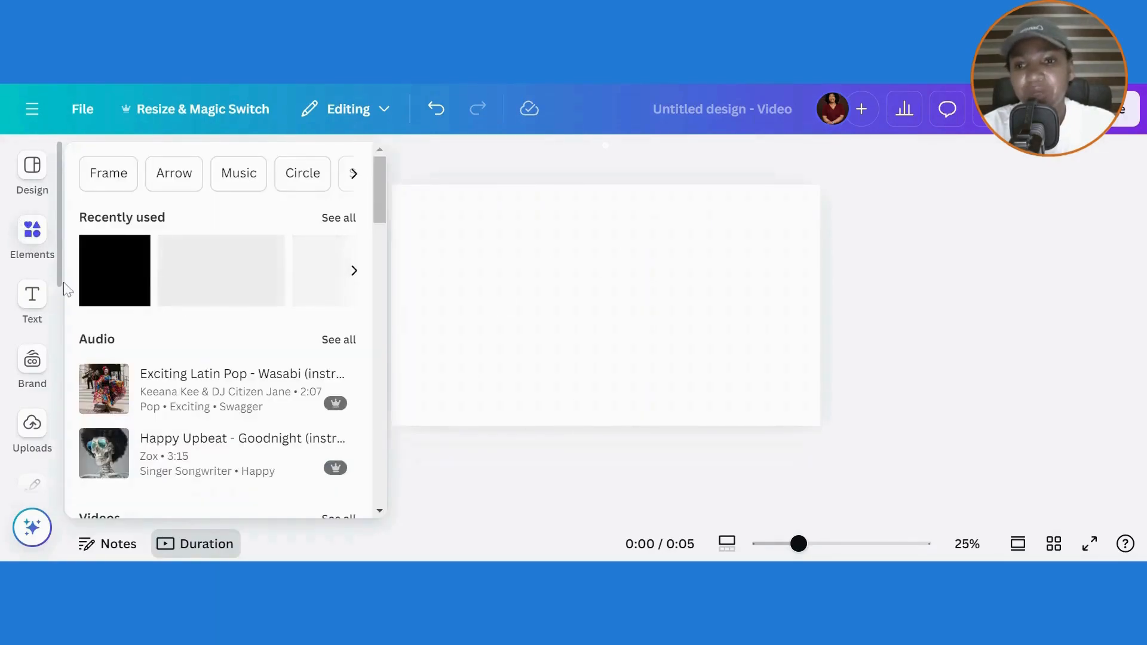
click(101, 324)
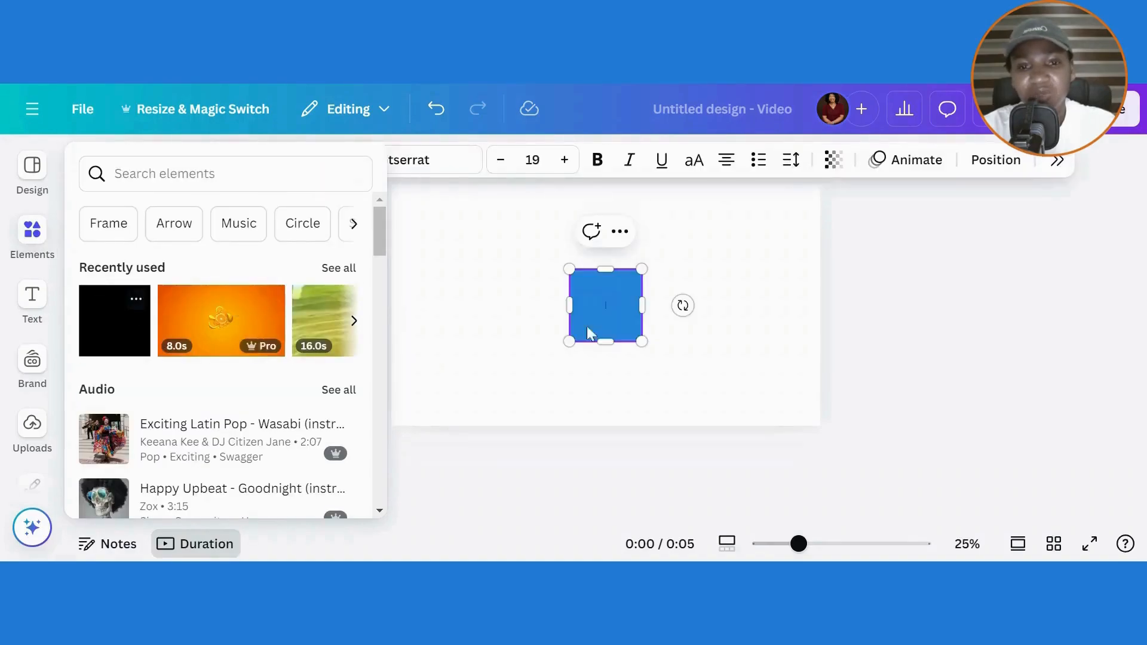
click(727, 263)
drag(614, 307, 432, 217)
drag(464, 263, 827, 440)
click(929, 360)
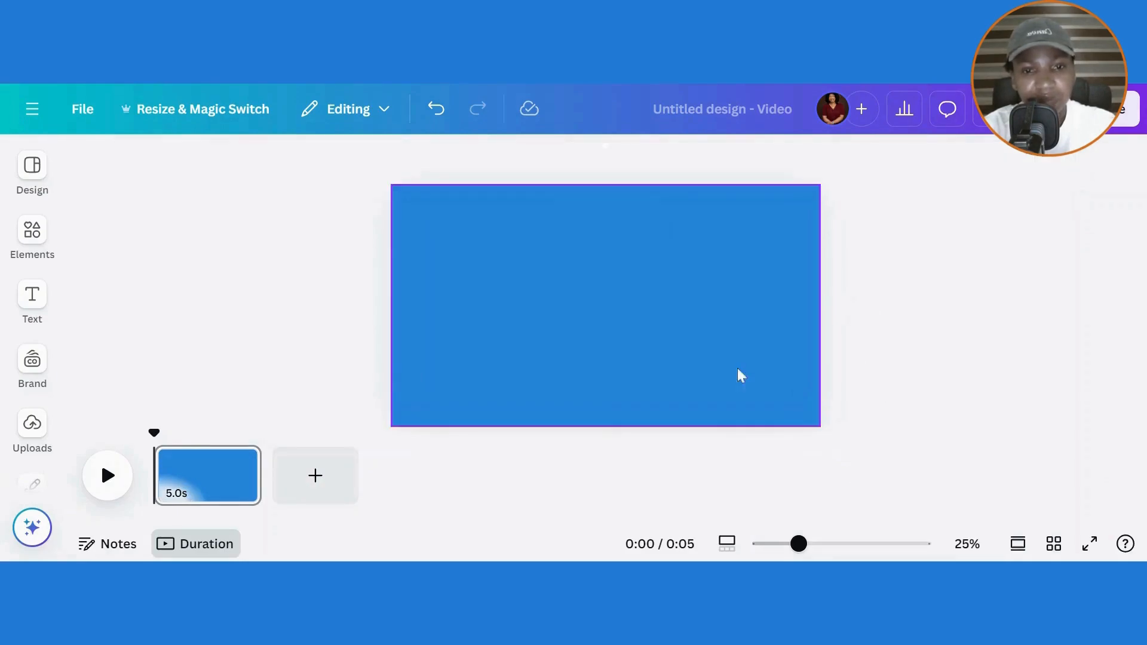
Change the full-page rectangle's fill colour to #616461.
click(676, 345)
click(228, 159)
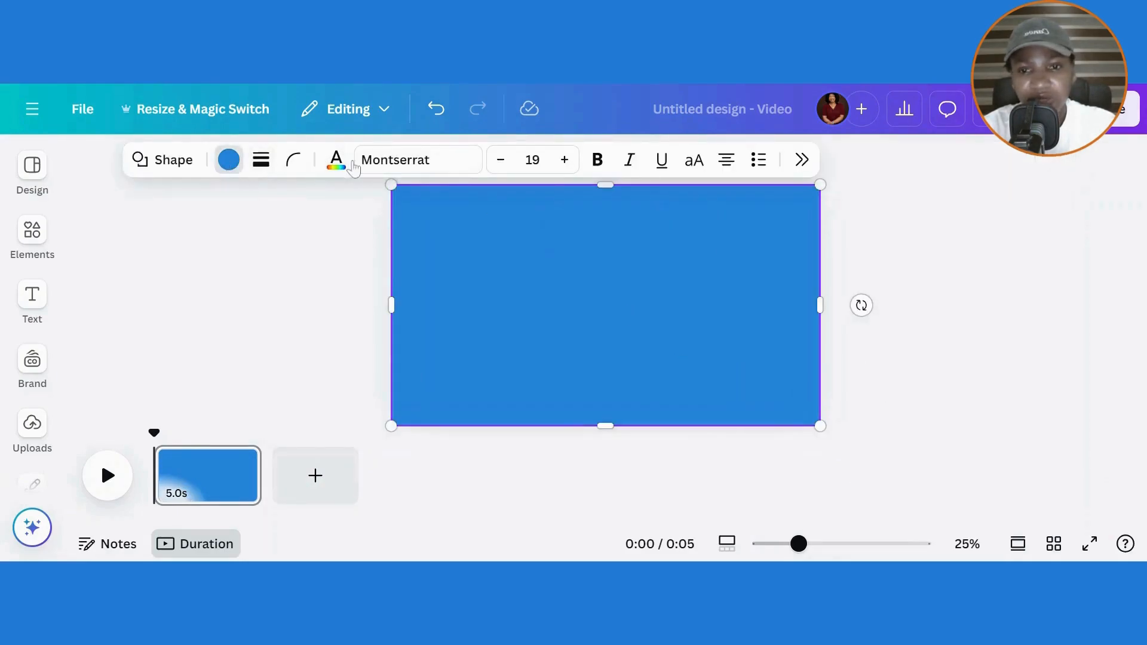
click(891, 298)
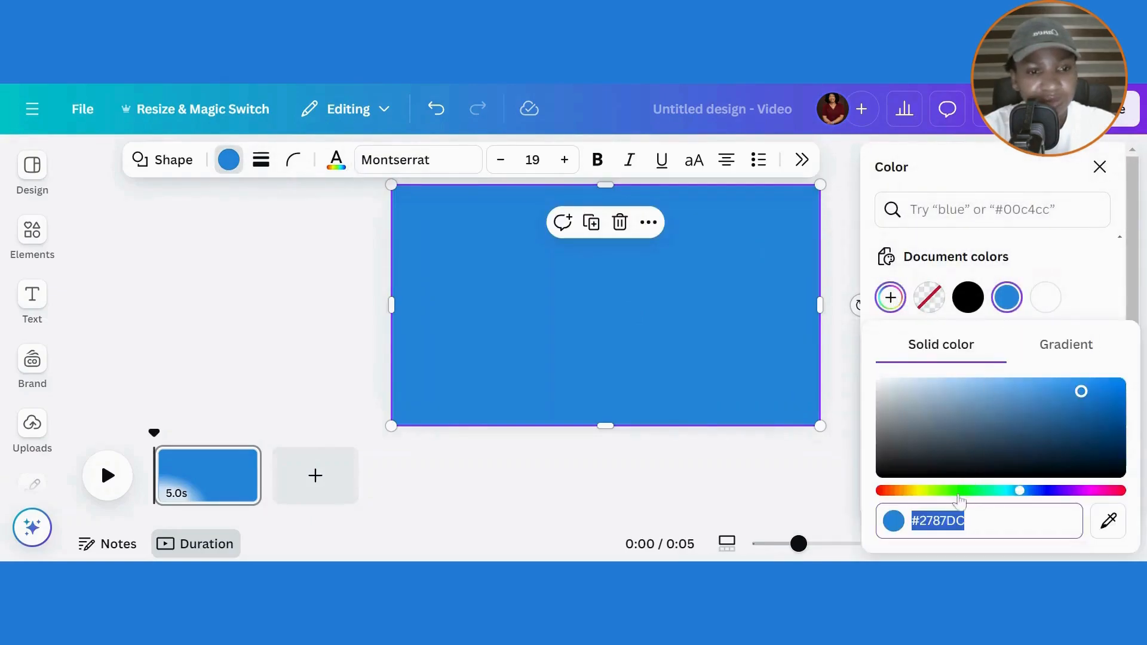
text(#616461)
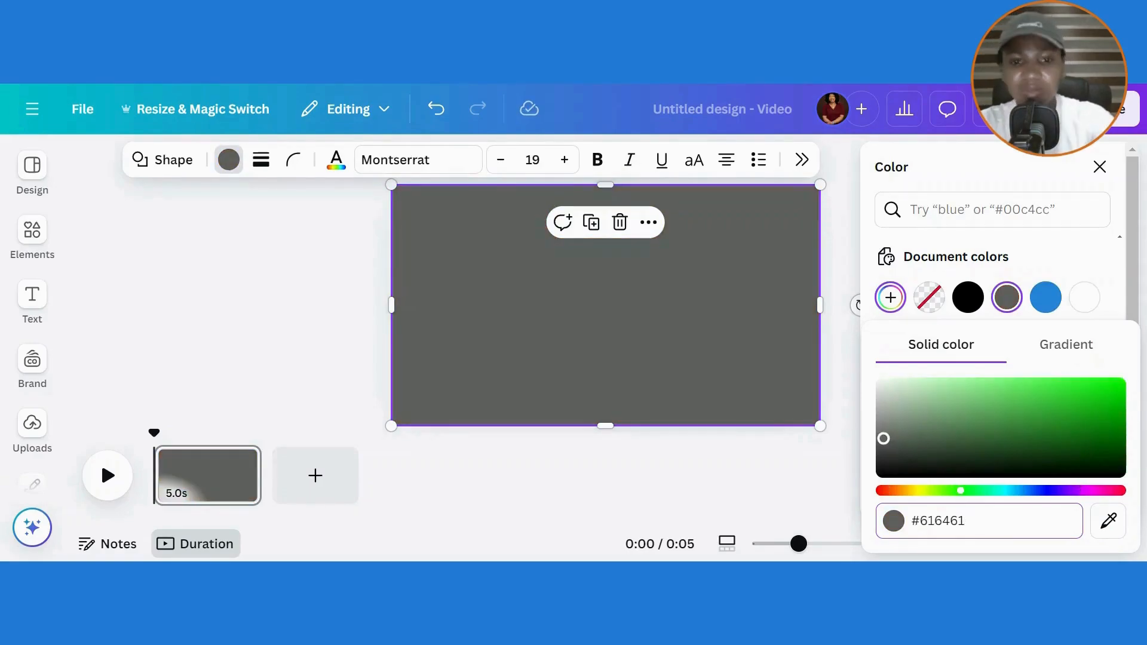
key(Escape)
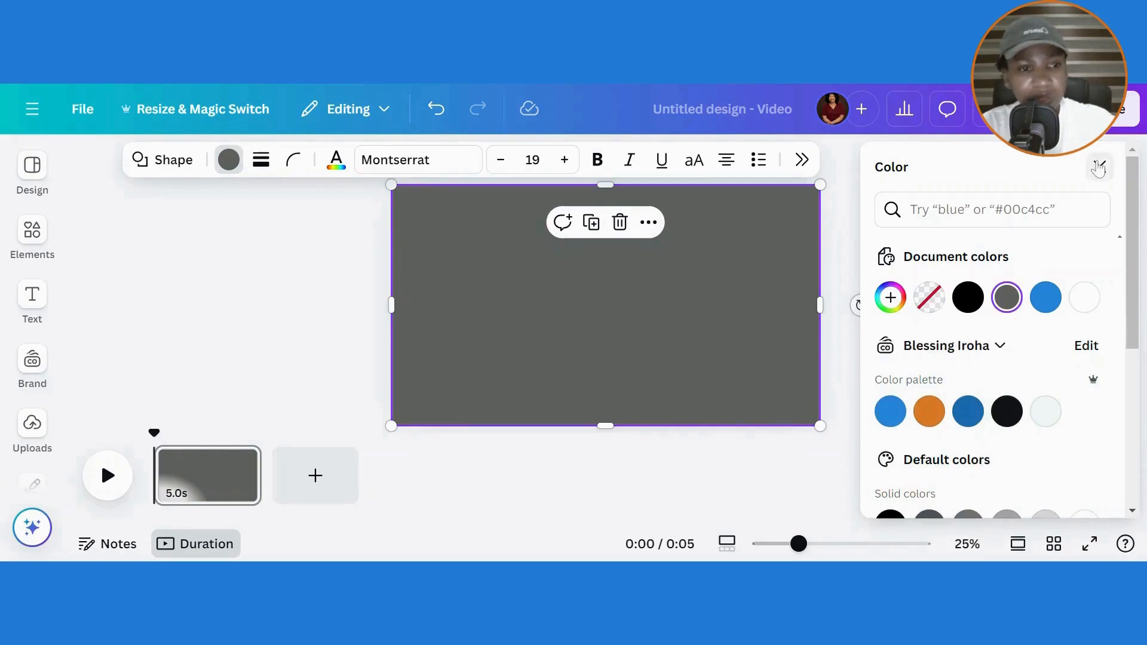
click(1097, 167)
Show the grey rectangle's timing, shorten its clip to about 2 seconds, and return the playhead to the start.
click(651, 225)
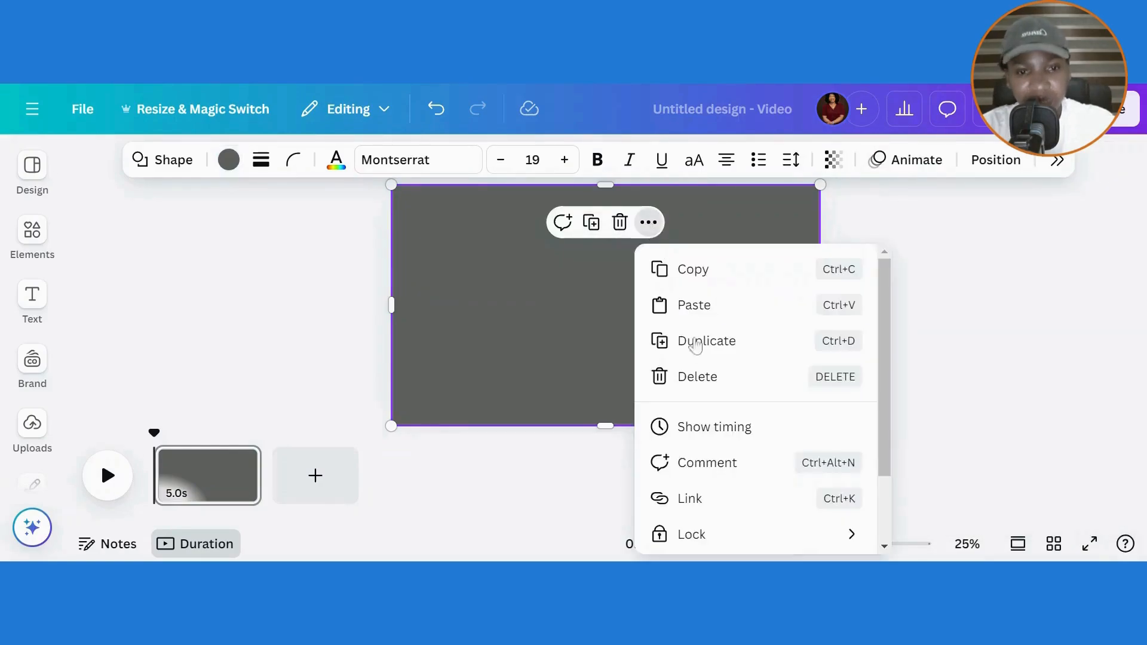
click(694, 427)
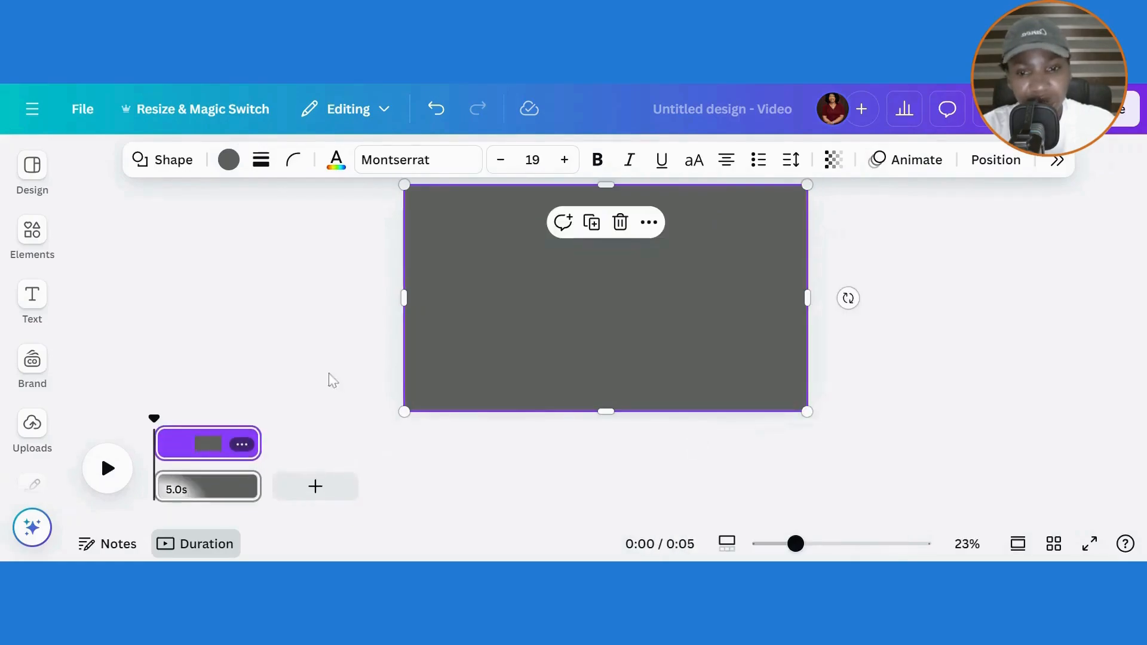
mouse_move(259, 437)
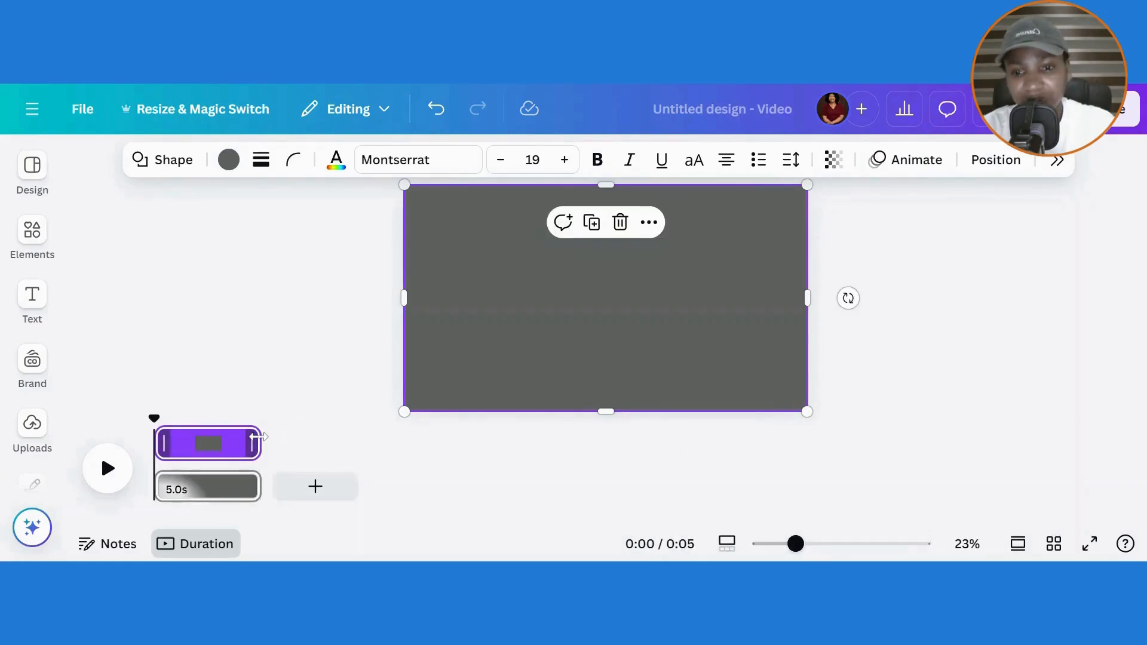
drag(258, 436, 199, 440)
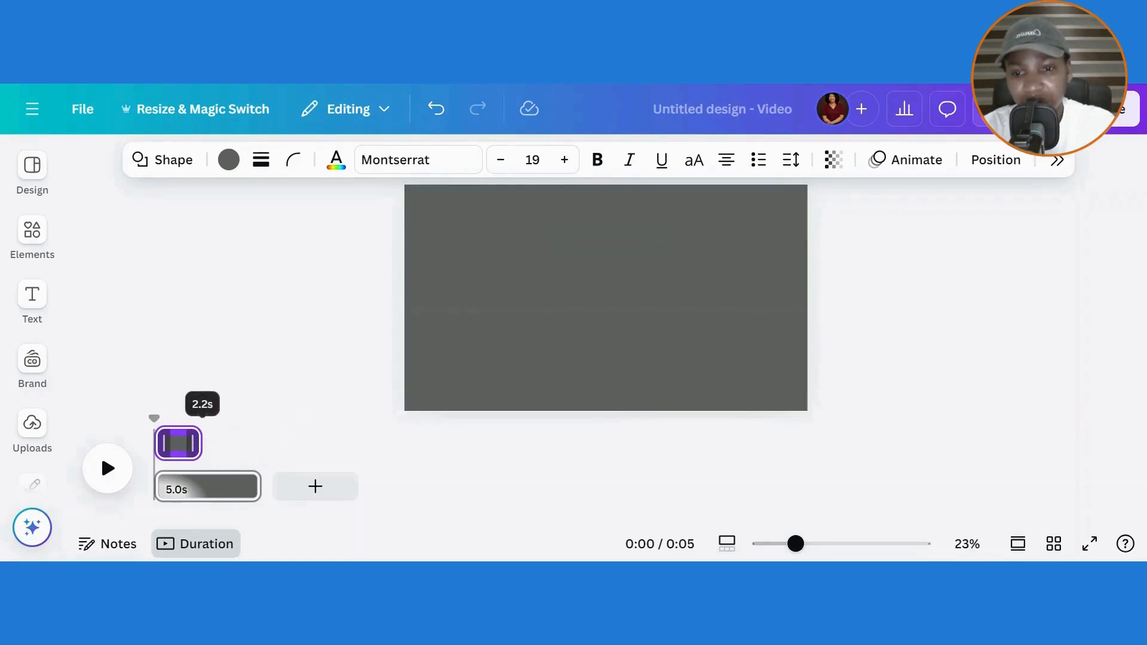
drag(199, 440, 194, 440)
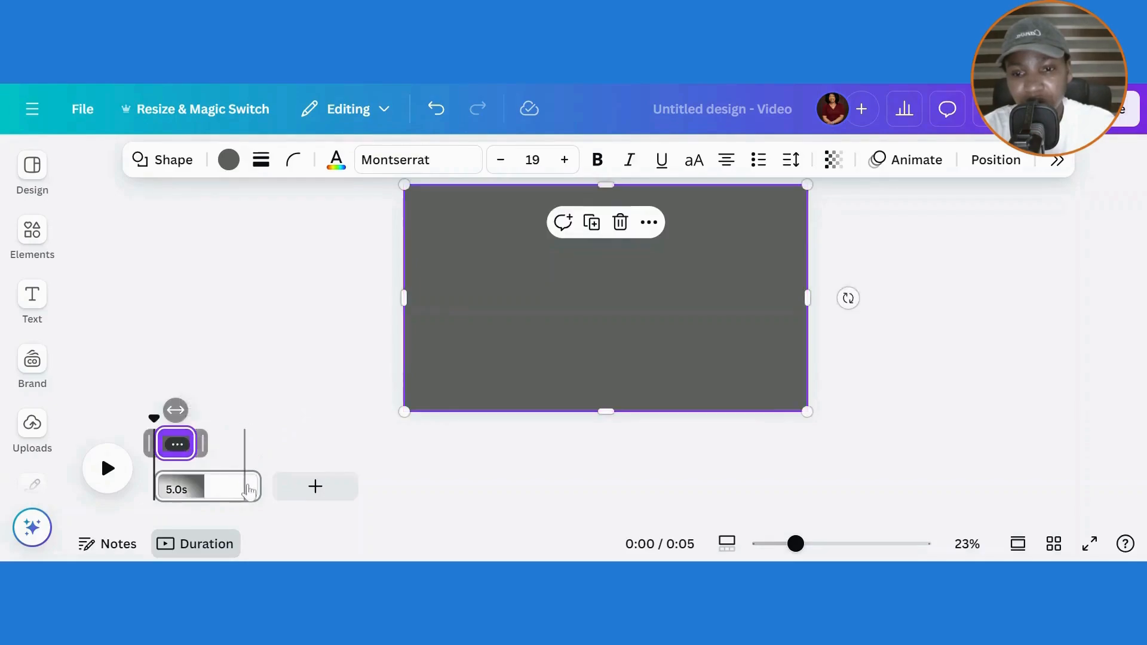
click(262, 436)
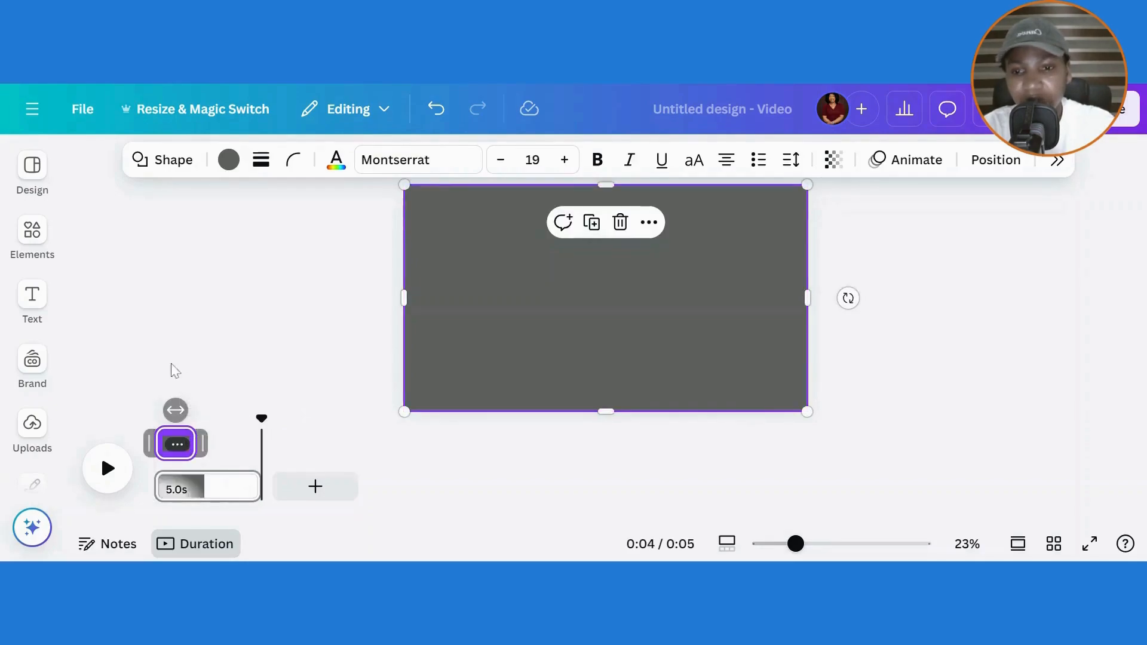
click(145, 449)
Add a second square shape over the grey rectangle and stretch it to cover the whole page.
click(33, 230)
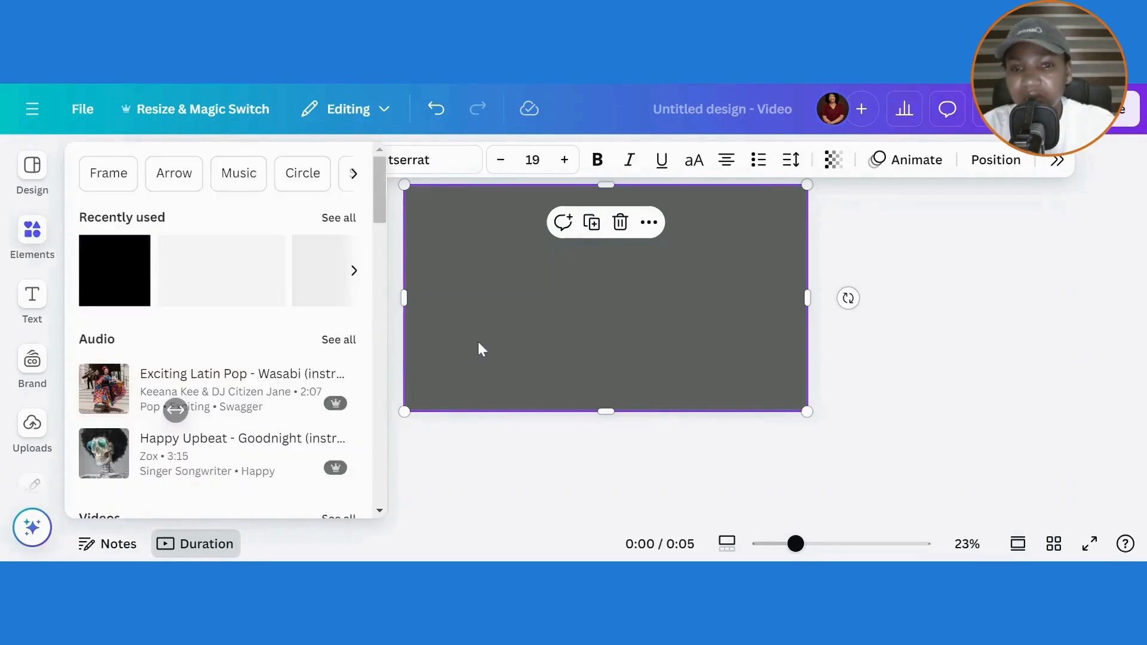
click(490, 286)
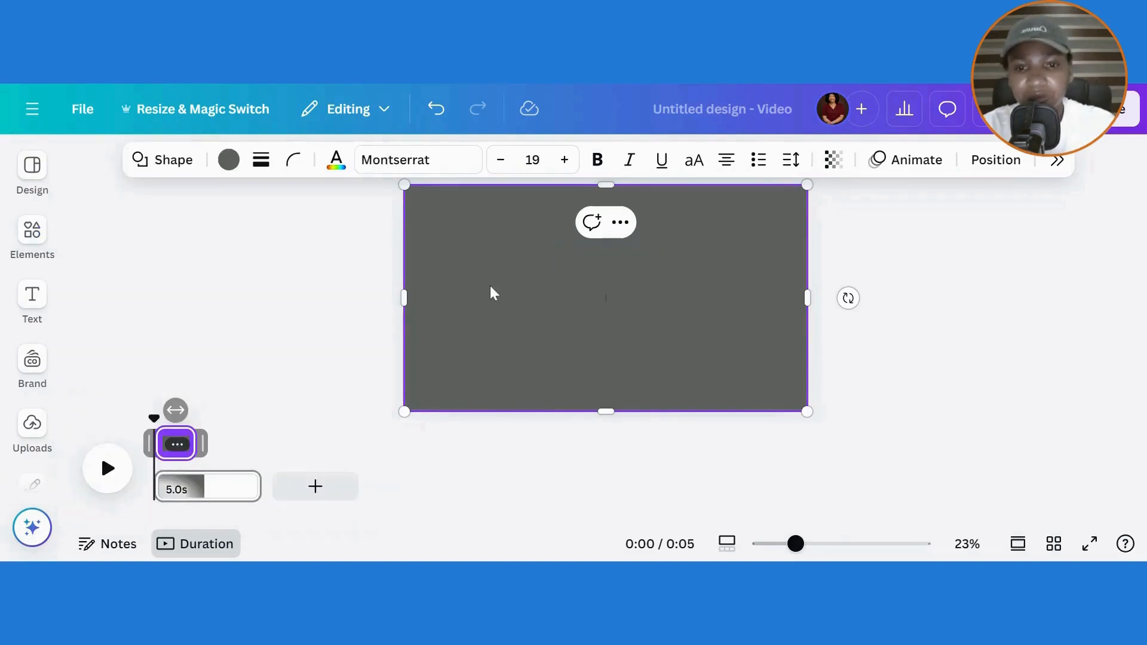
click(338, 304)
key(r)
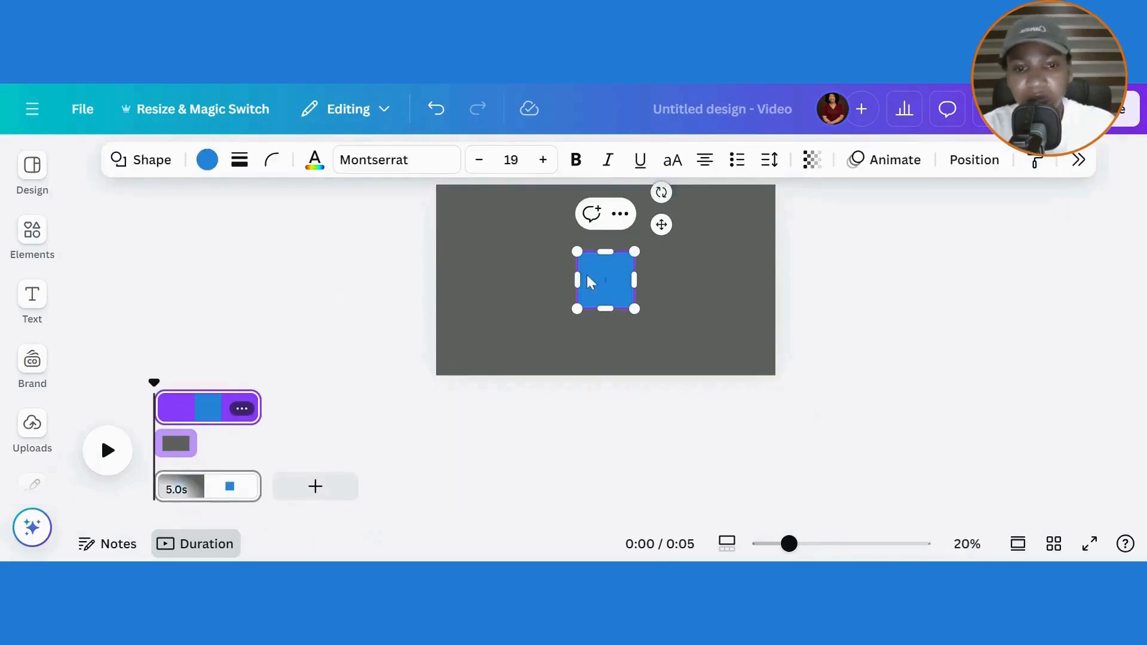
drag(571, 278, 432, 278)
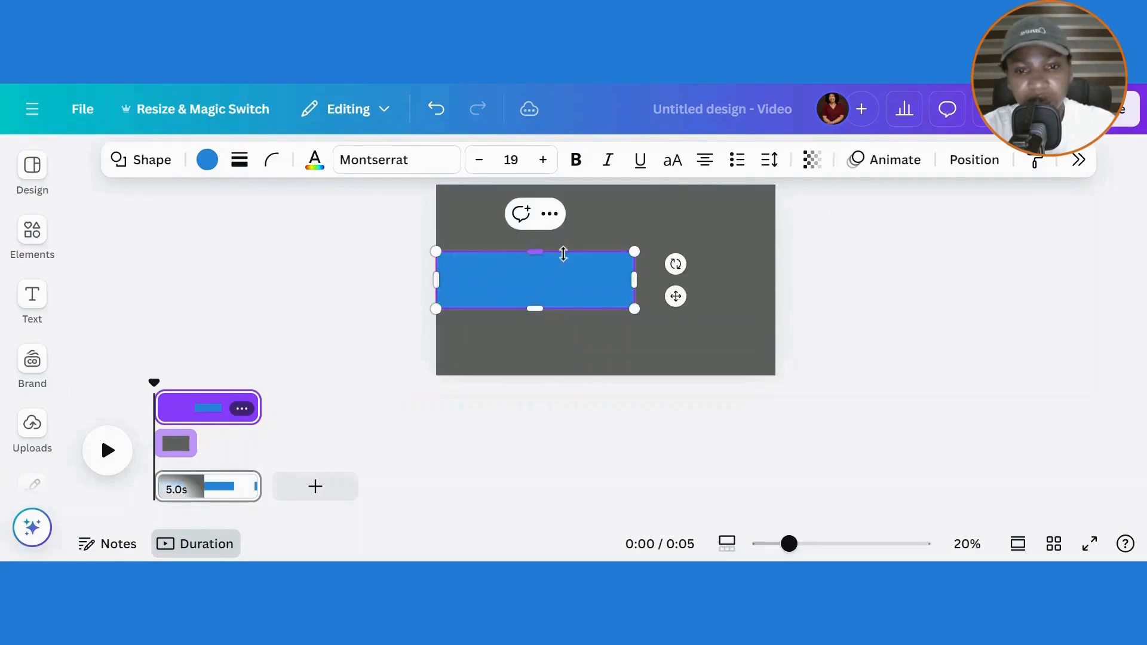
drag(535, 252, 535, 187)
drag(633, 308, 772, 375)
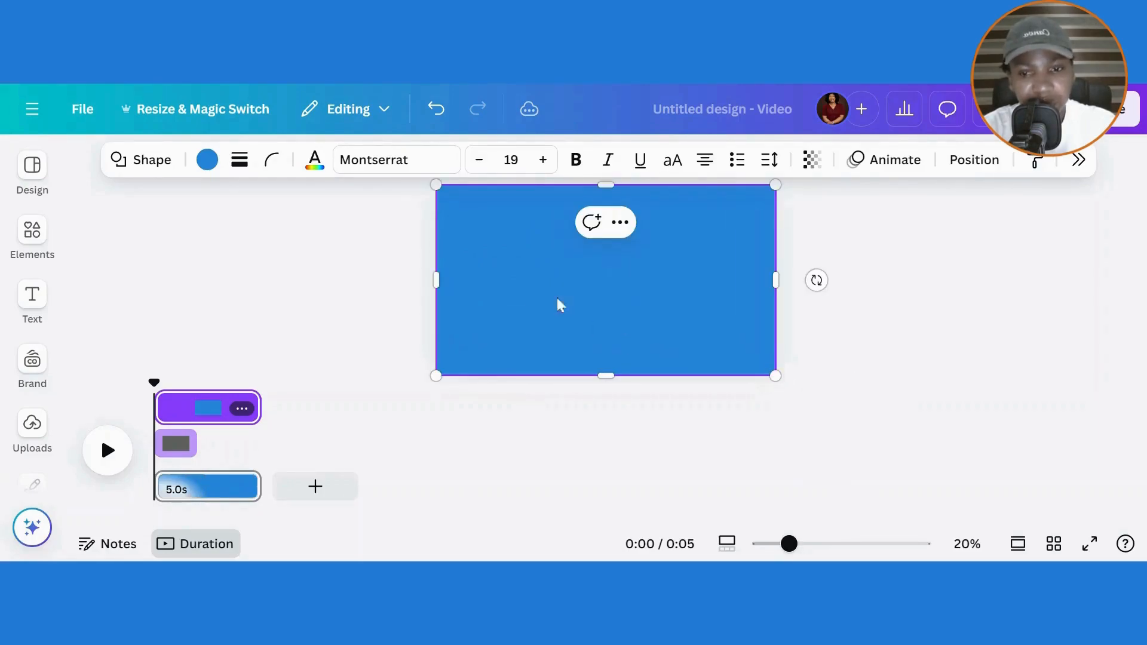
Set the second rectangle's fill colour to #C16274.
click(207, 160)
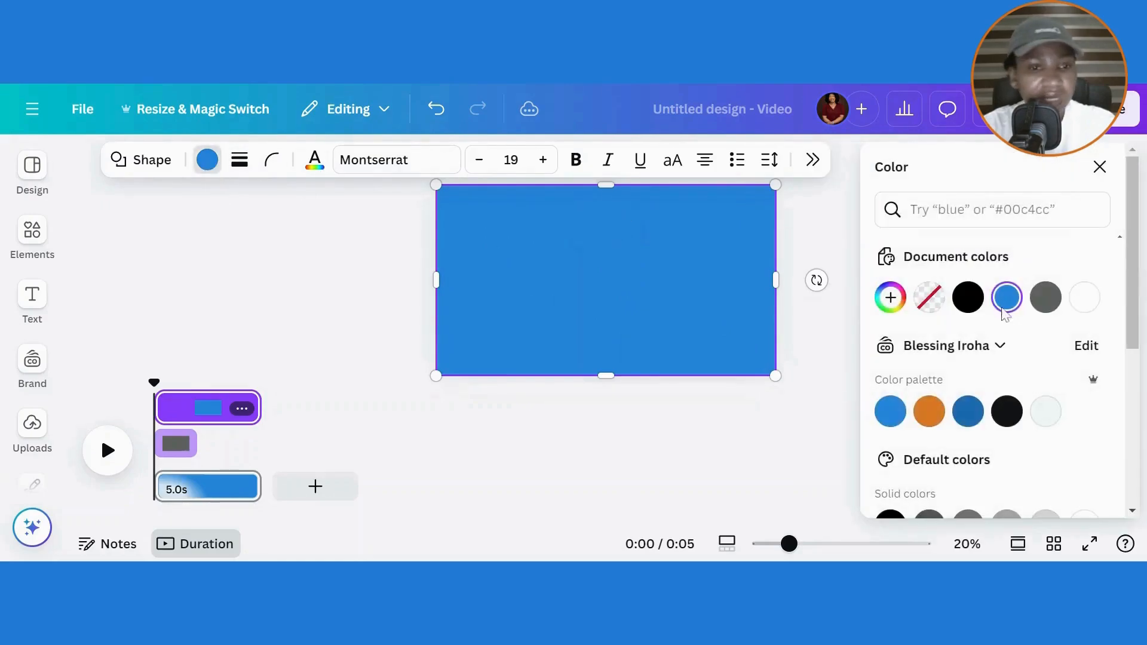
click(890, 297)
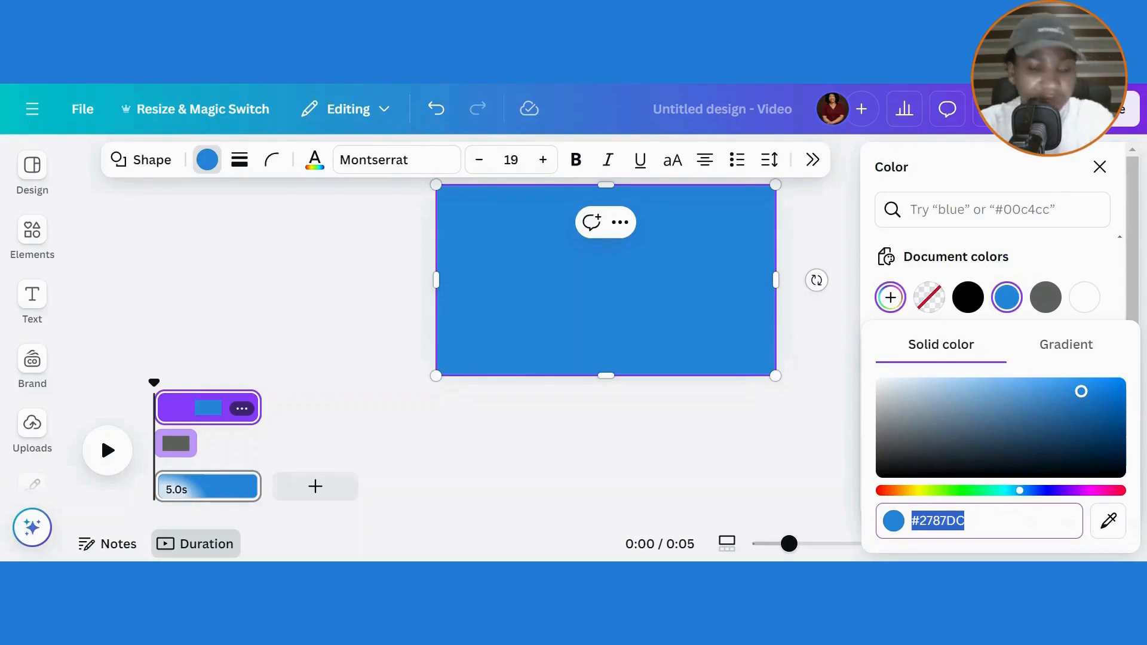
text(#C1)
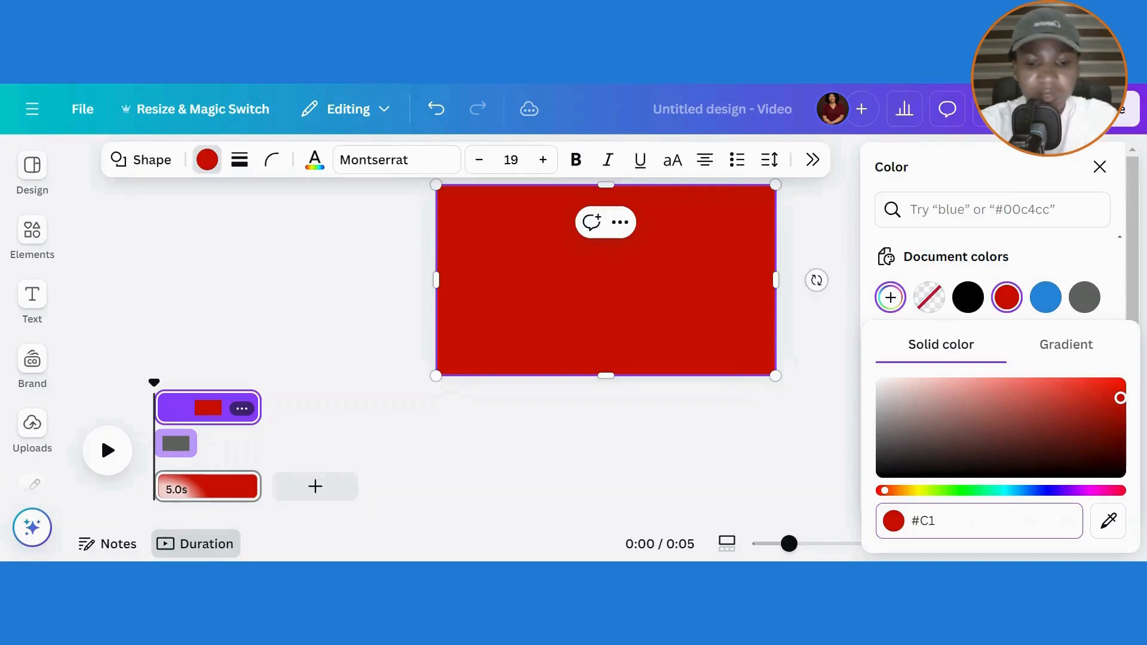
text(6274)
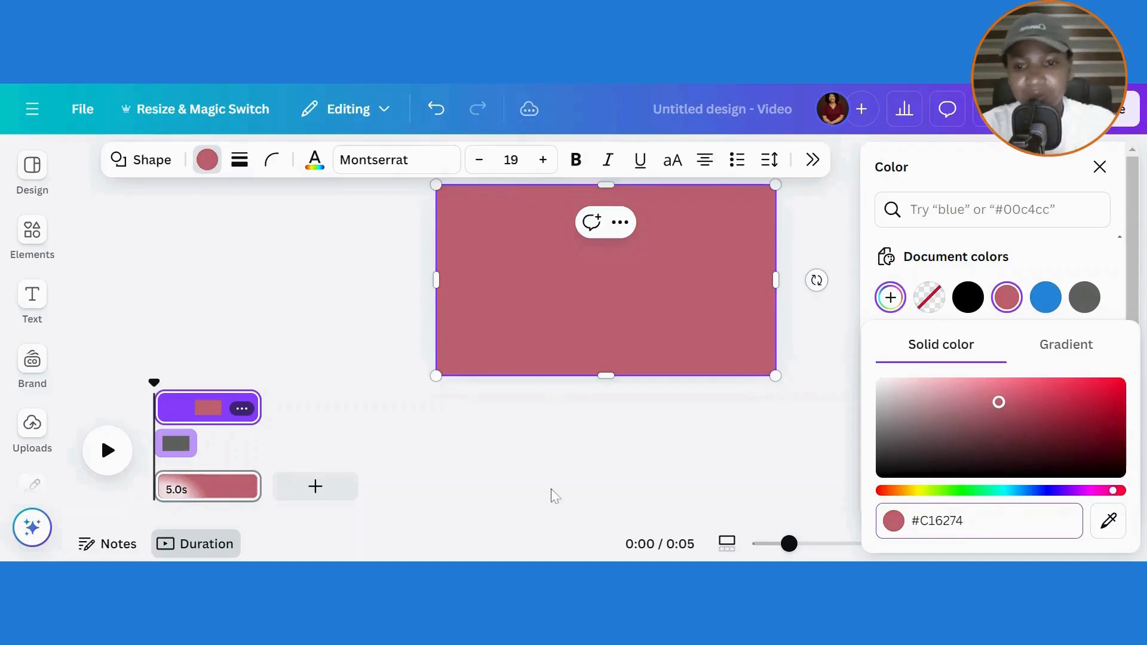
Trim the pink clip's start to where the grey clip ends, and extend the page duration to 6.0 s.
mouse_move(169, 410)
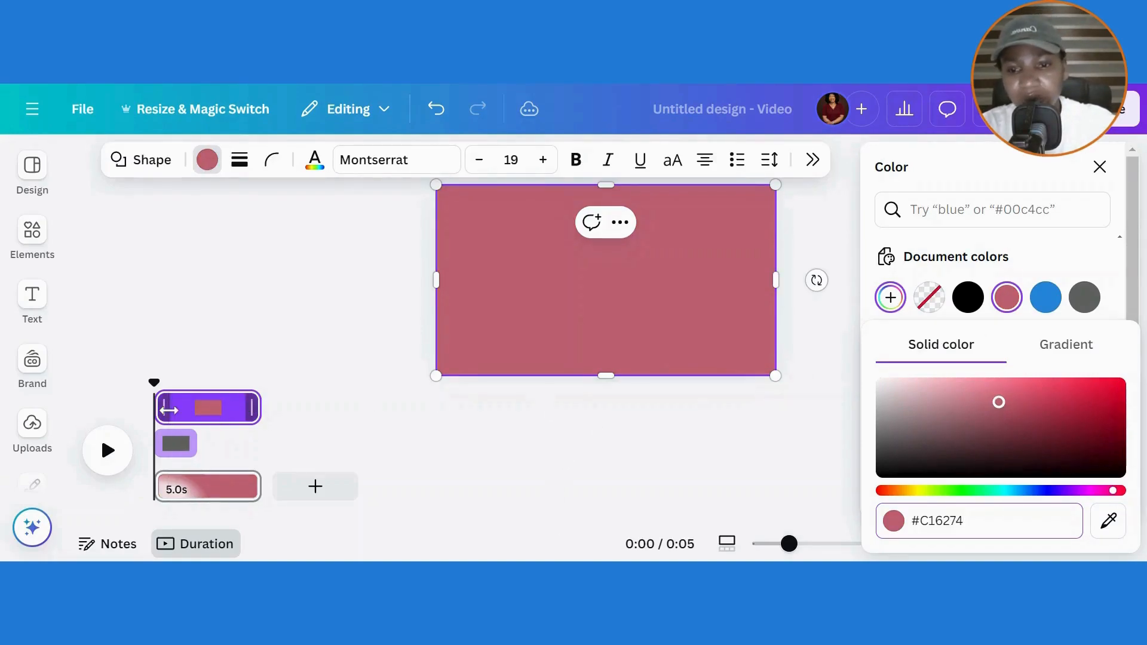
drag(169, 411, 208, 408)
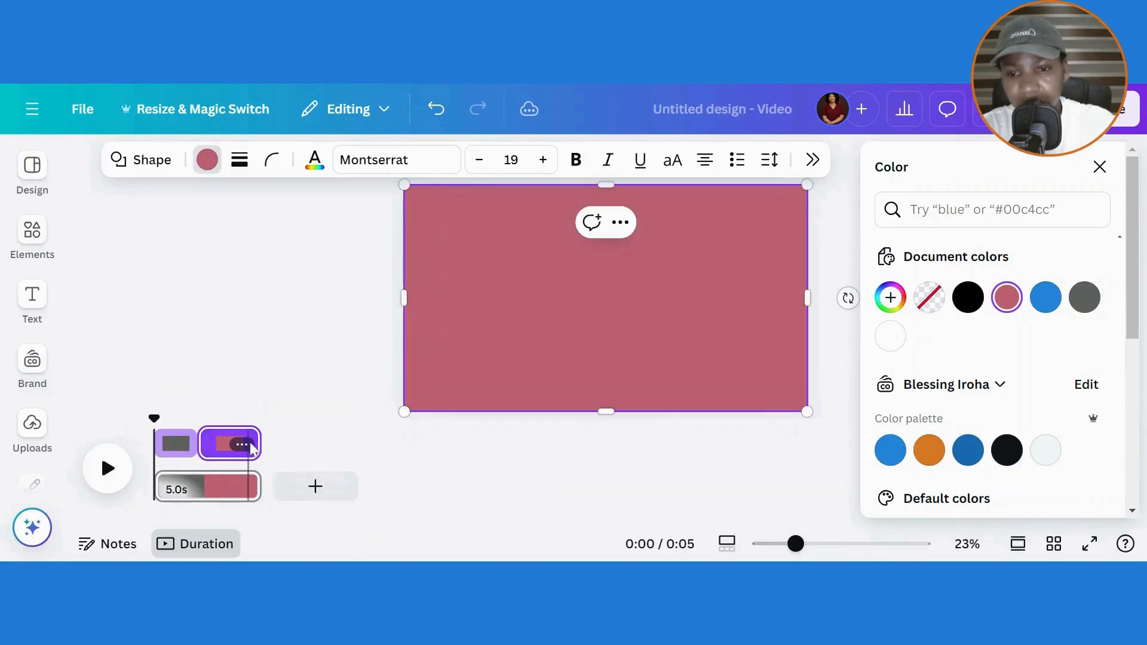
drag(258, 486, 281, 483)
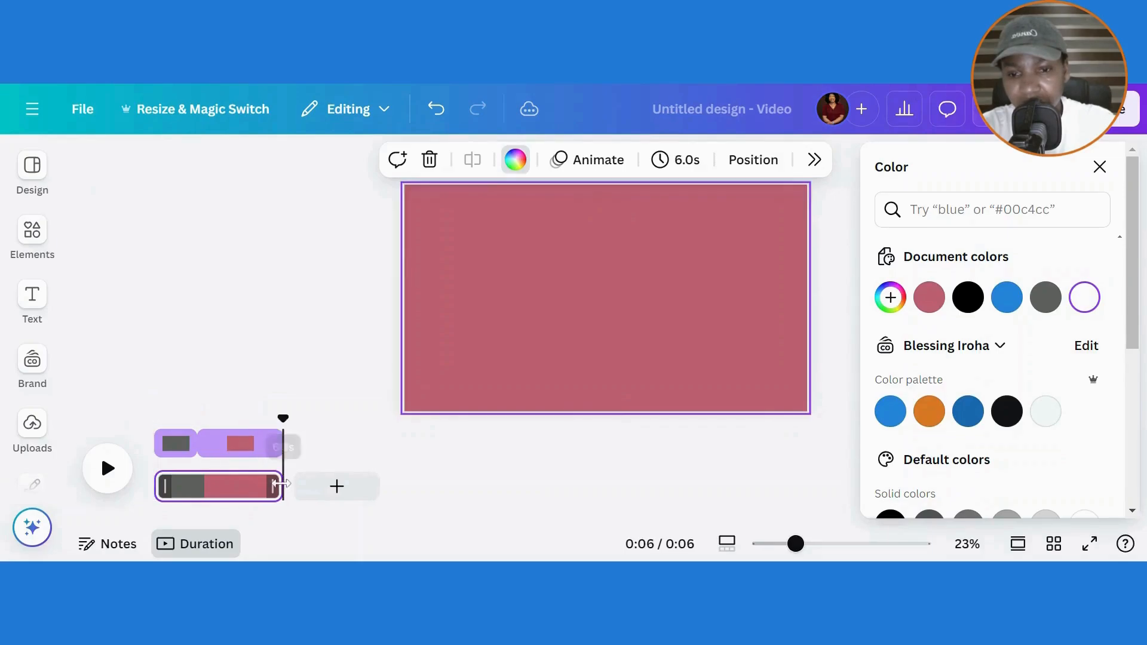
Shorten the pink clip from its end to about 2 seconds and place the playhead near its end.
drag(280, 443, 233, 444)
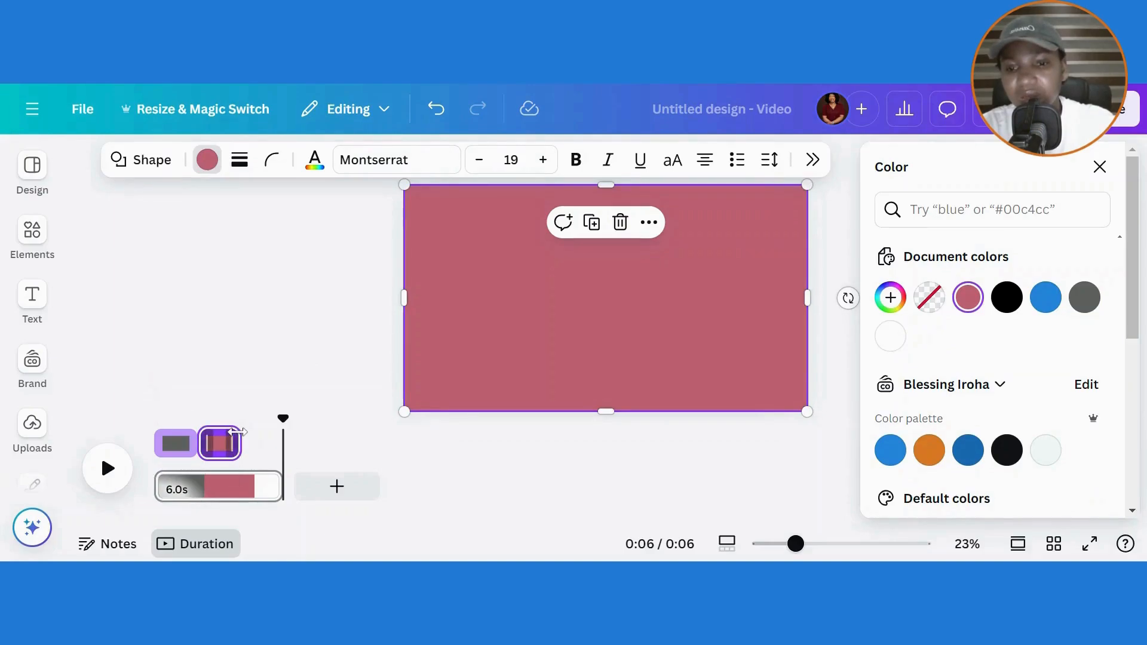
click(238, 432)
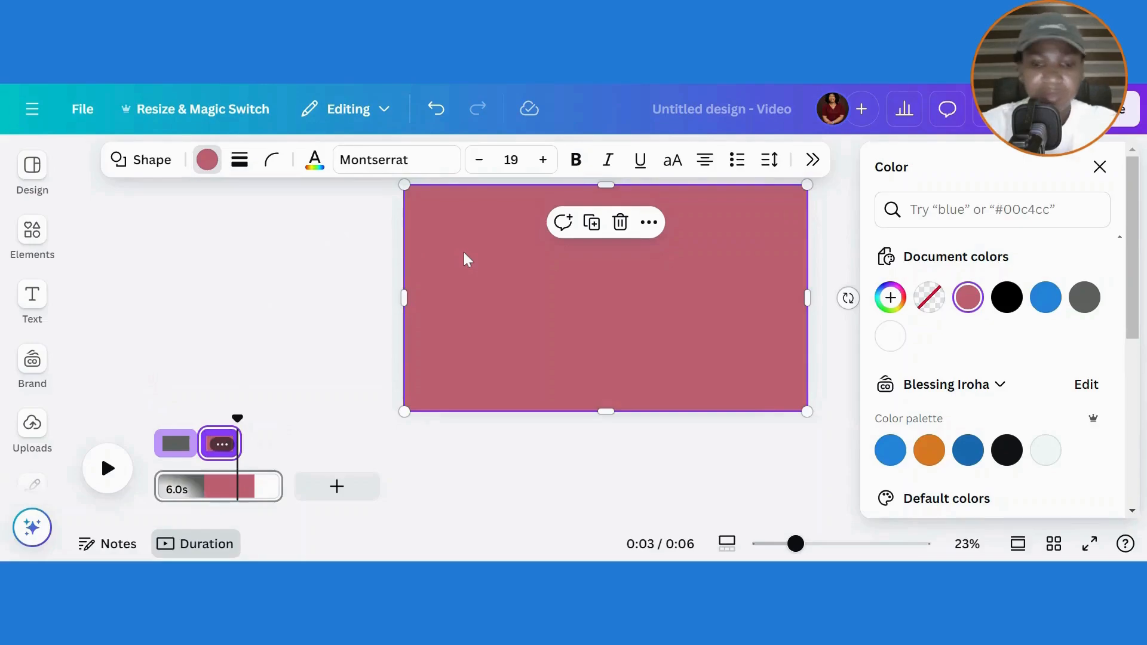
Add a third square shape over the pink rectangle and stretch it to fill the page.
click(347, 271)
click(347, 271)
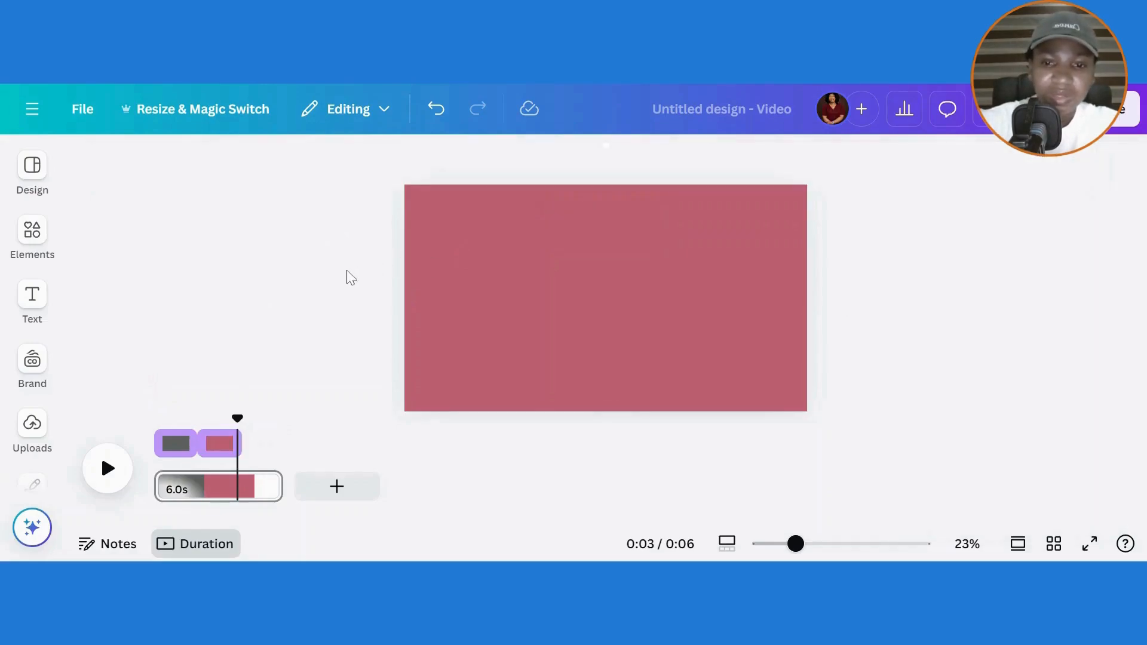
key(r)
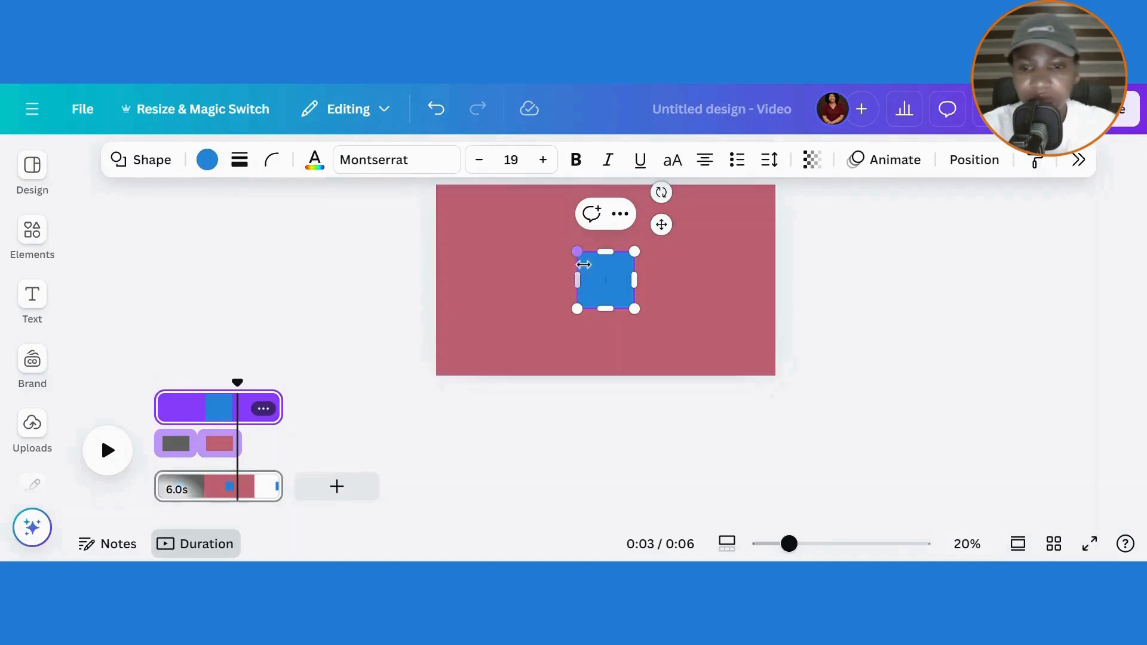
drag(575, 280, 438, 278)
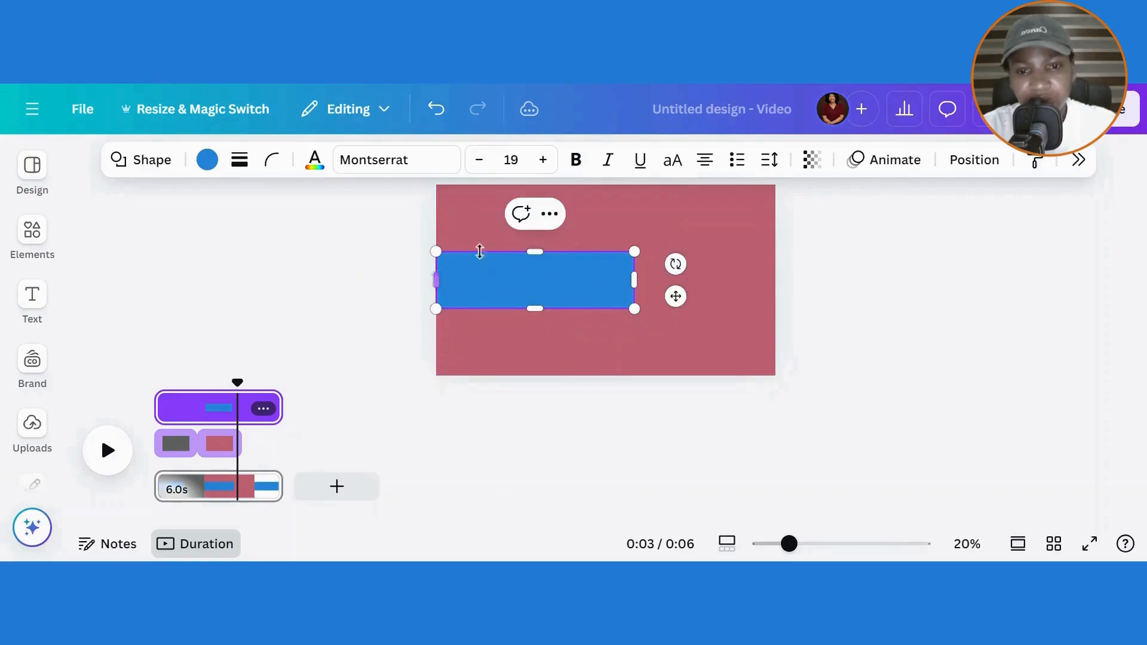
drag(534, 251, 530, 187)
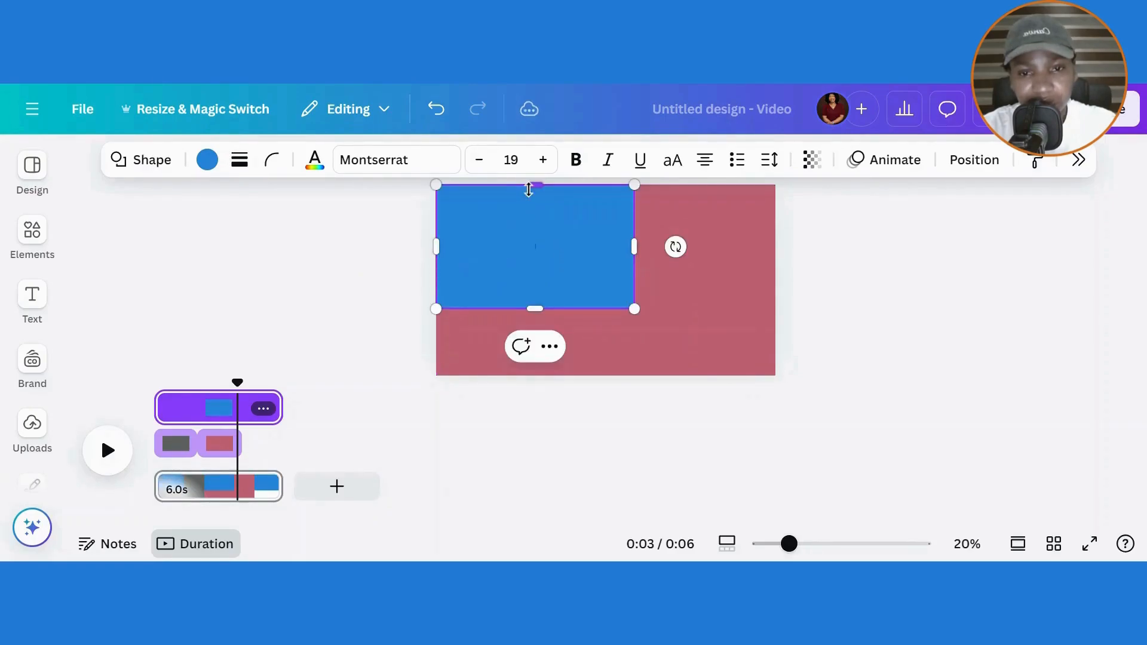
drag(633, 309, 770, 375)
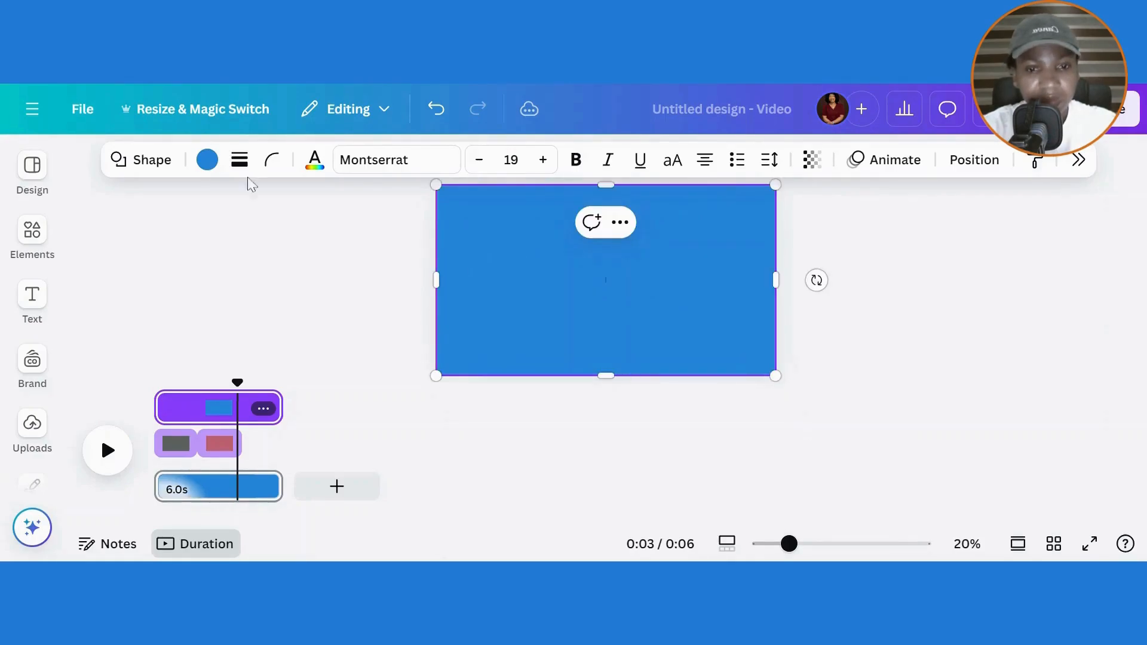
Set the third rectangle's fill colour to #D89950.
click(207, 159)
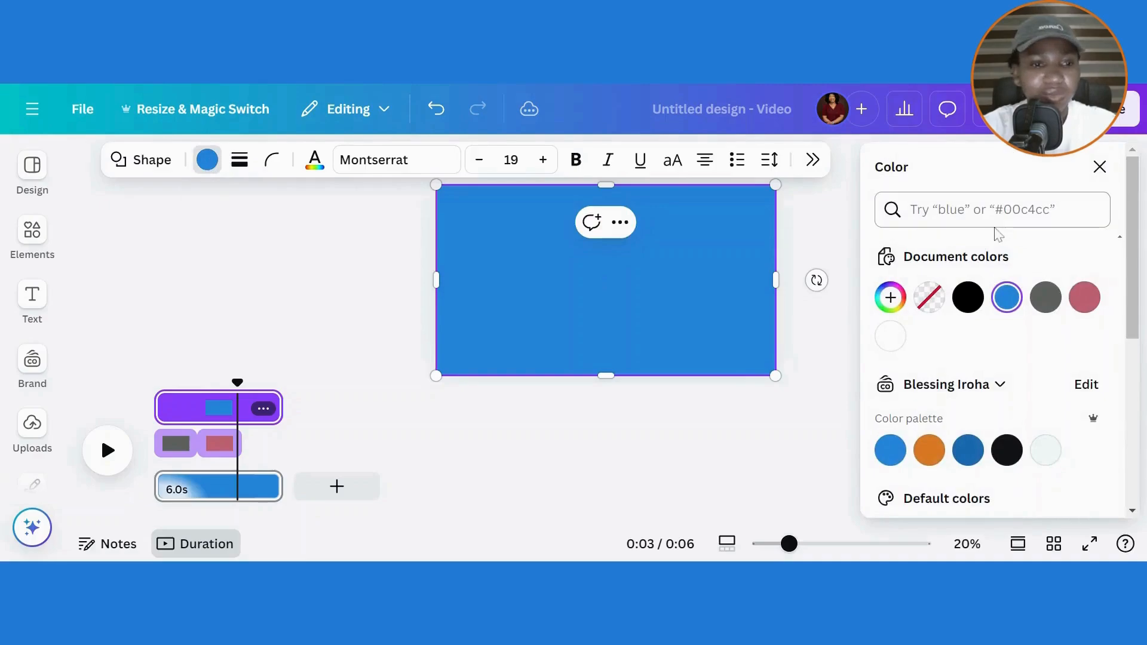
click(890, 298)
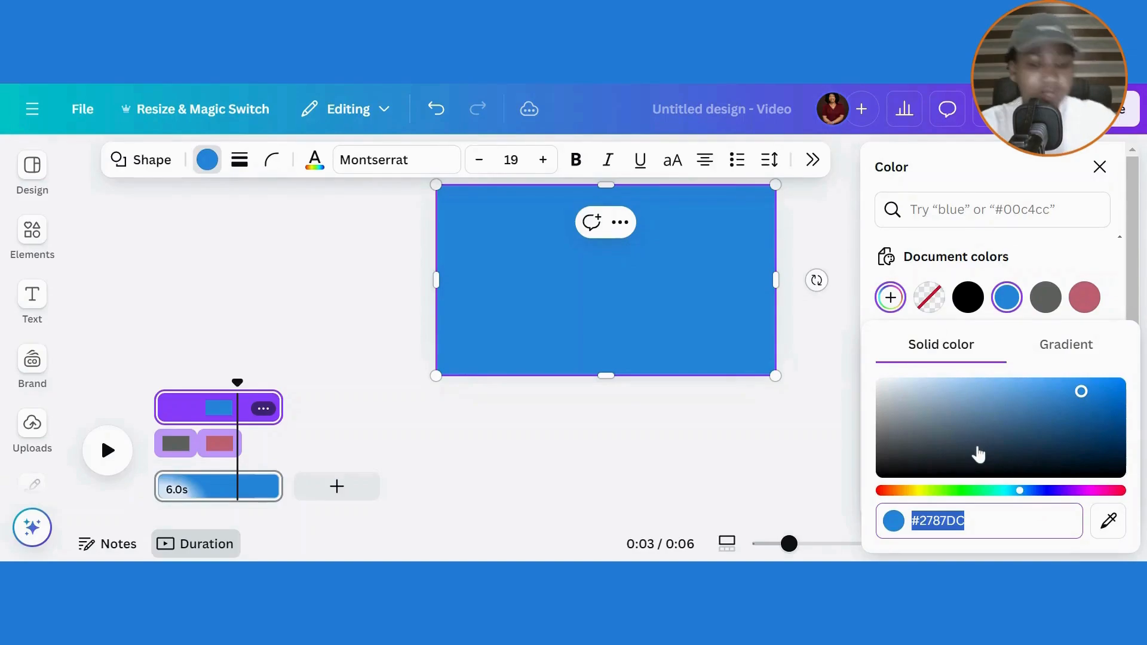
text(#D8)
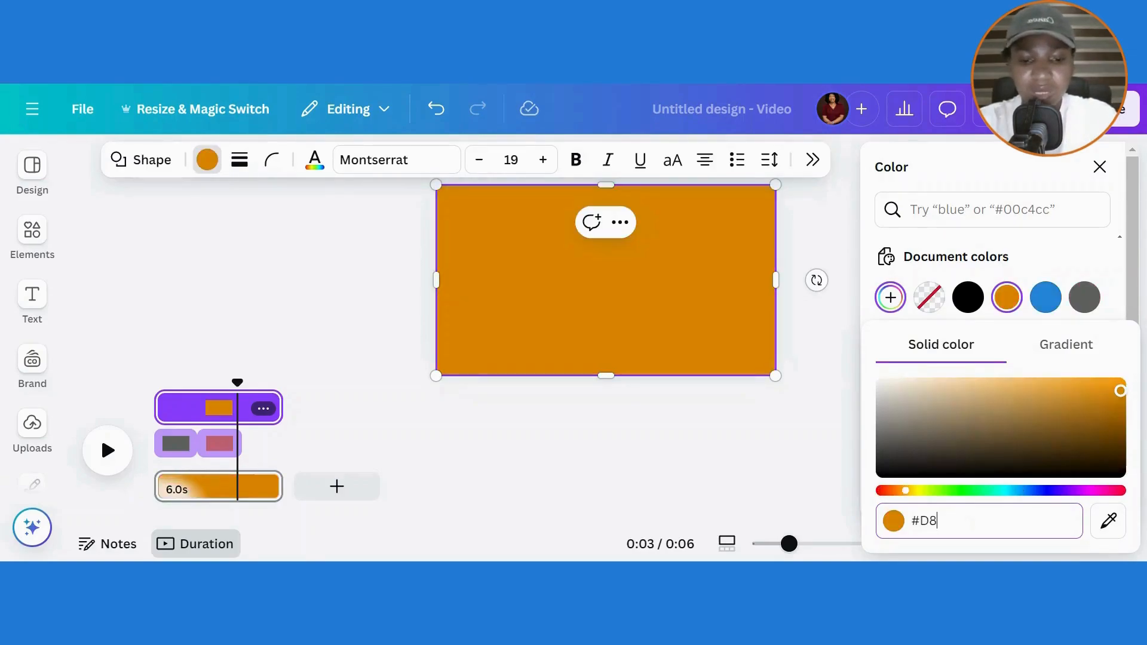
text(99)
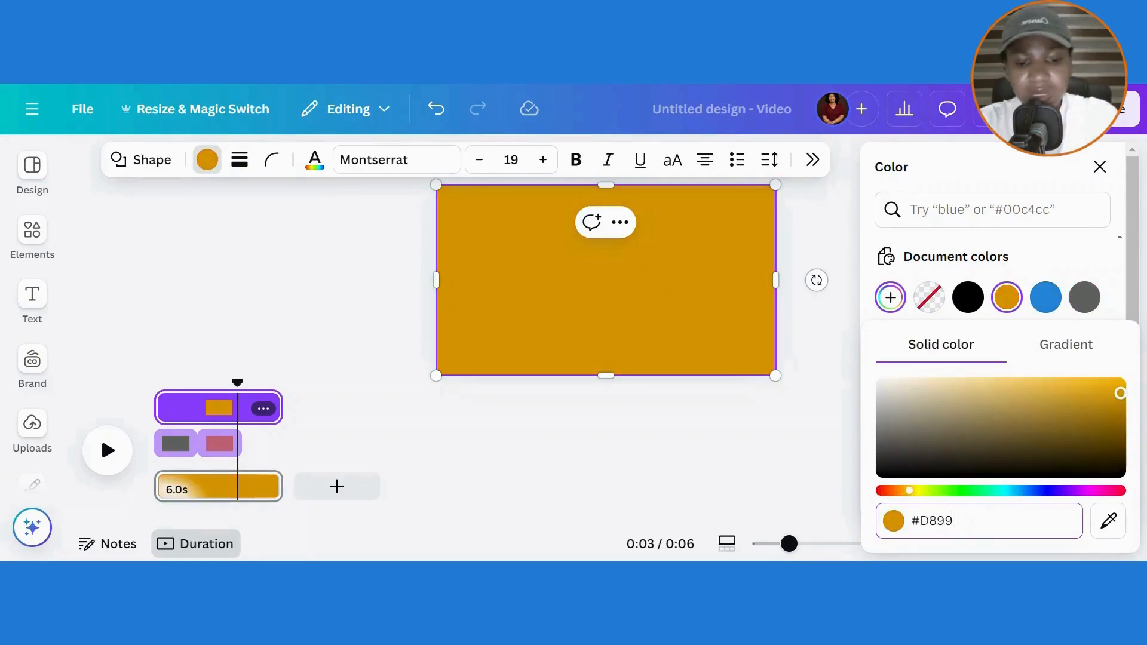
text(50)
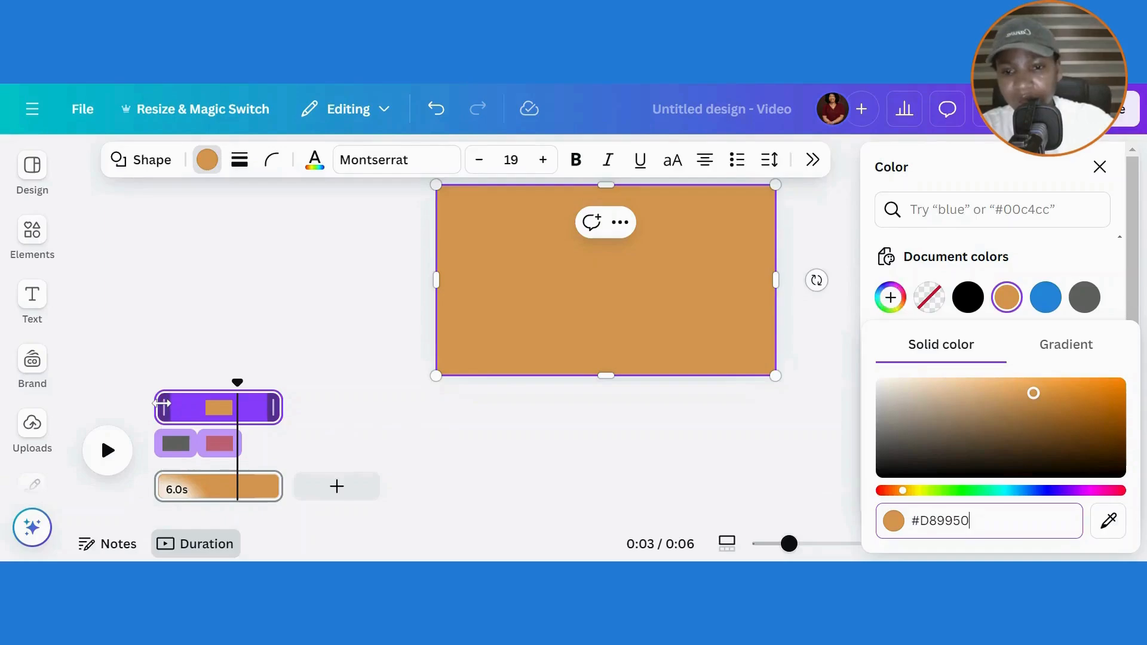
Trim the orange clip's start and the pink clip's end so they sit back to back, and return the playhead to the start.
drag(176, 406, 244, 401)
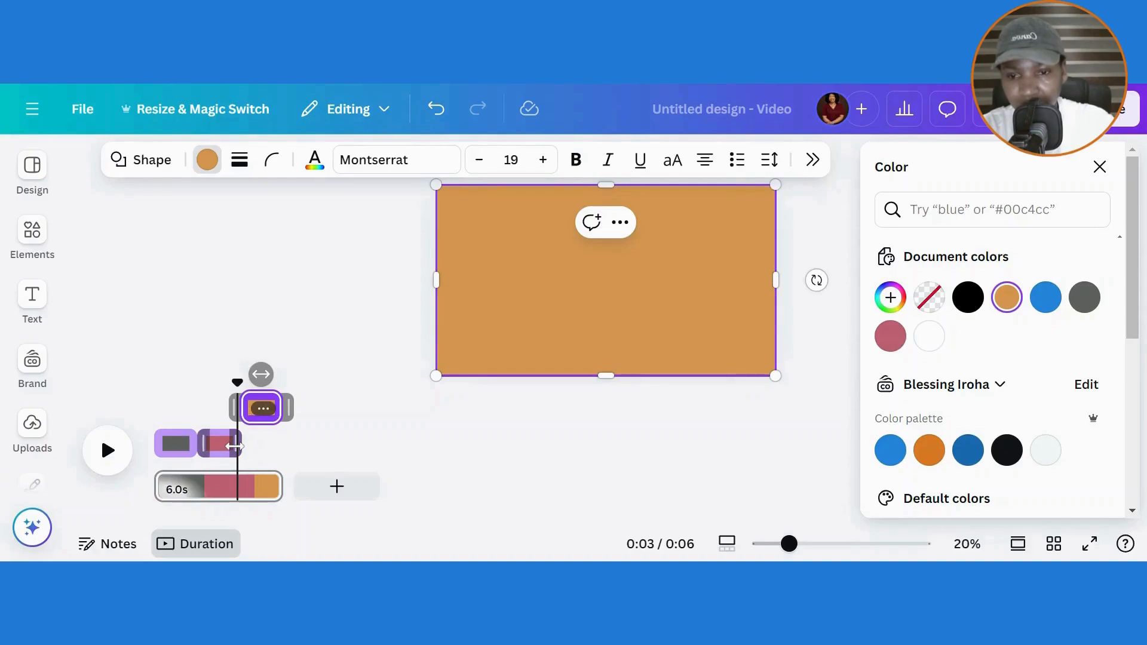
drag(234, 446, 238, 446)
click(226, 321)
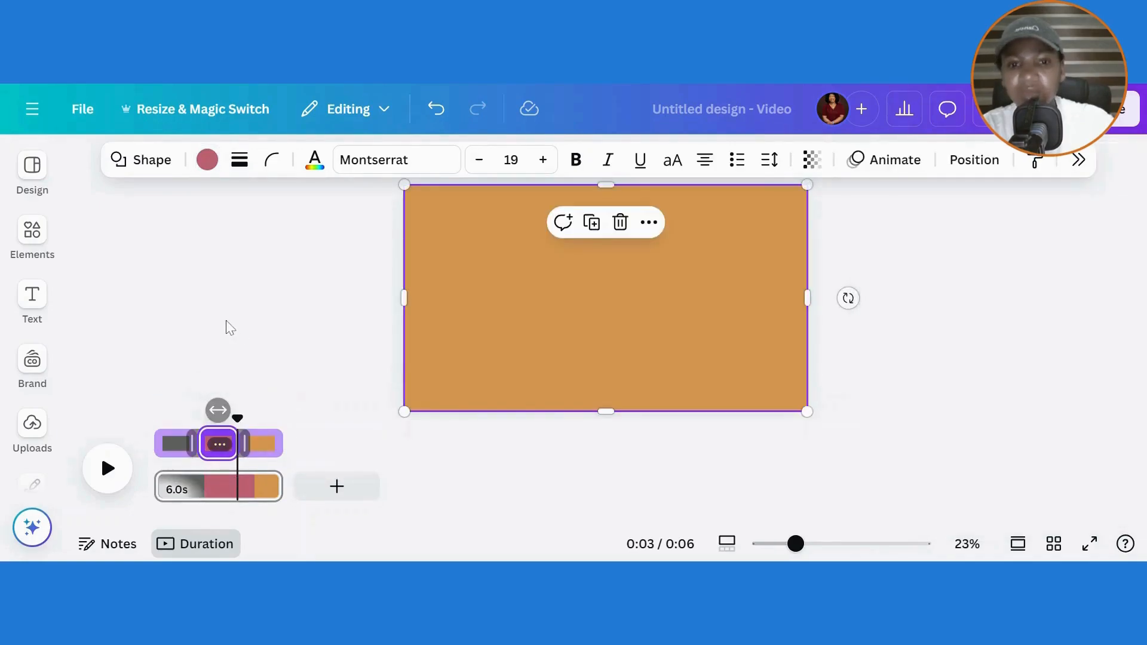
click(148, 406)
click(147, 454)
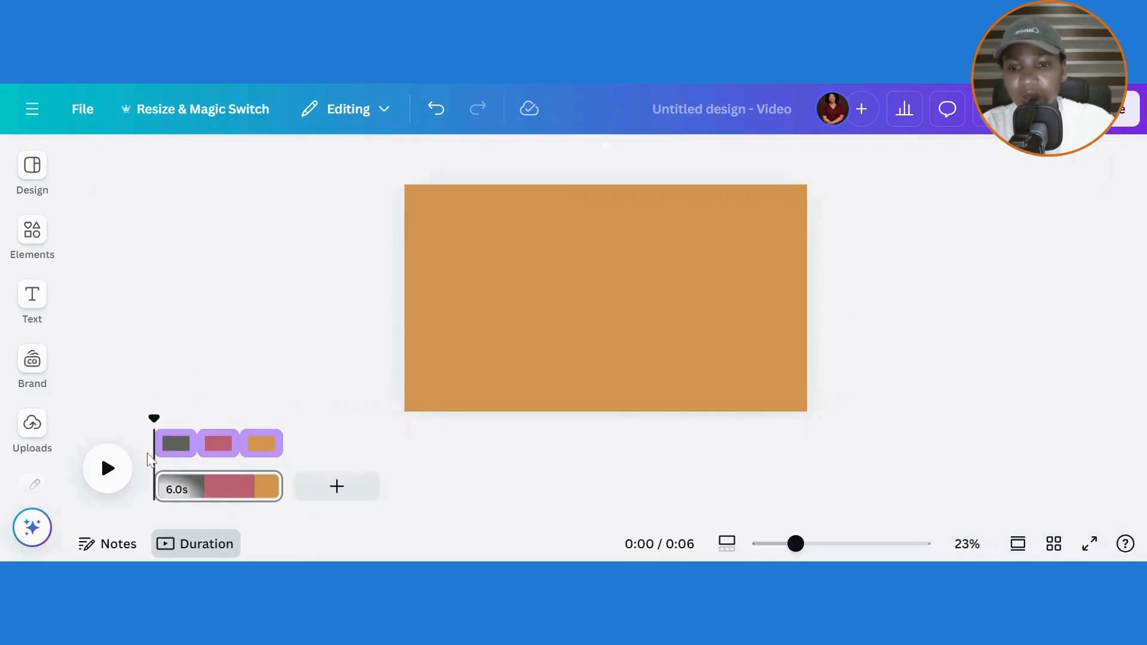
click(96, 475)
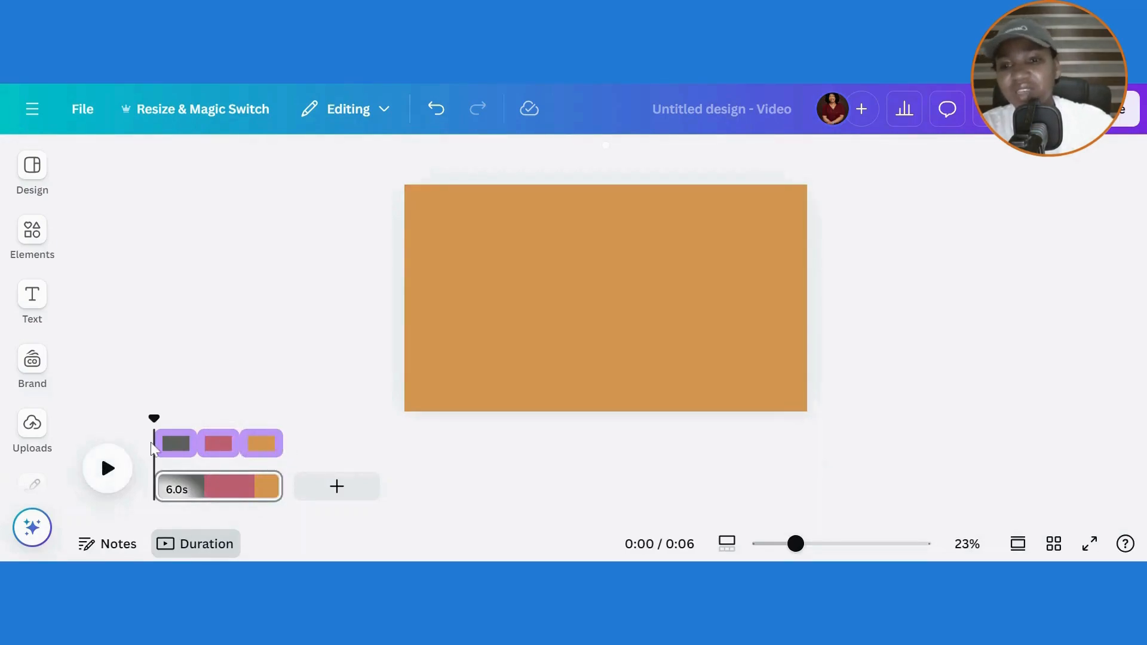
Search the elements for apple juice videos and add the 16-second clip of rippling yellow-green liquid to the page.
click(39, 388)
click(33, 426)
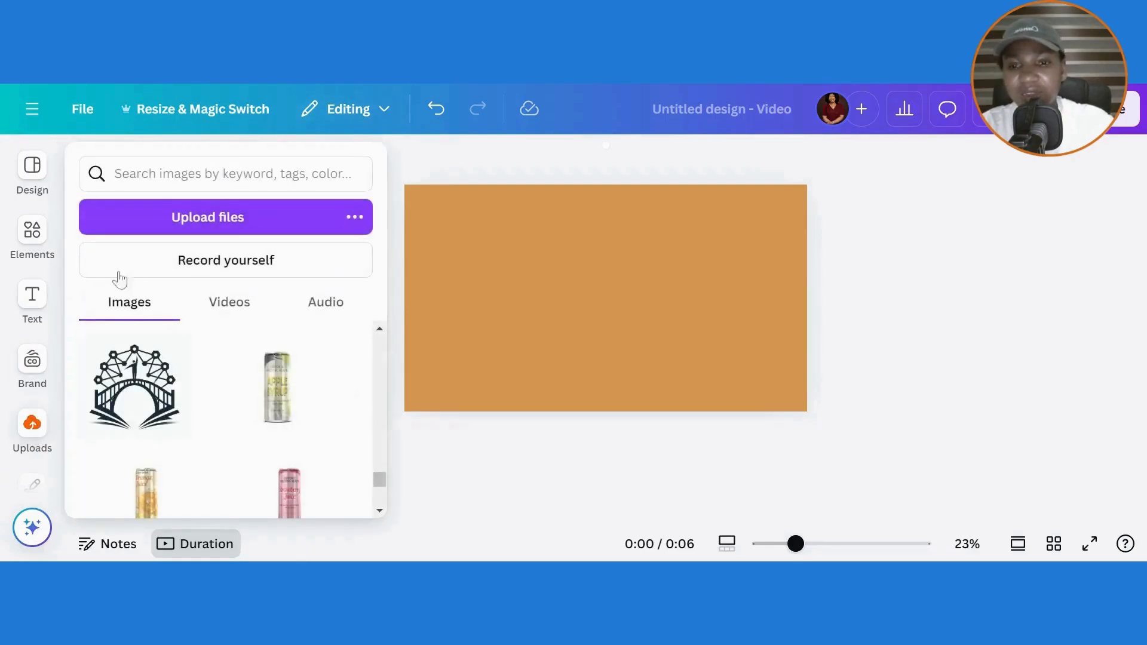
click(32, 231)
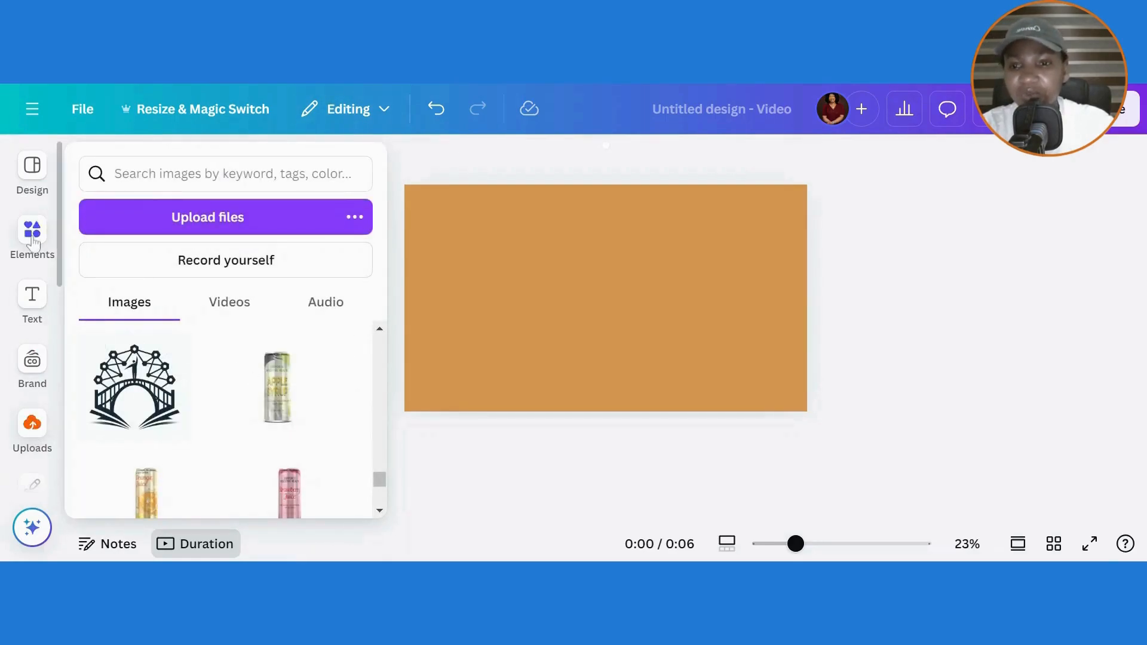
click(224, 173)
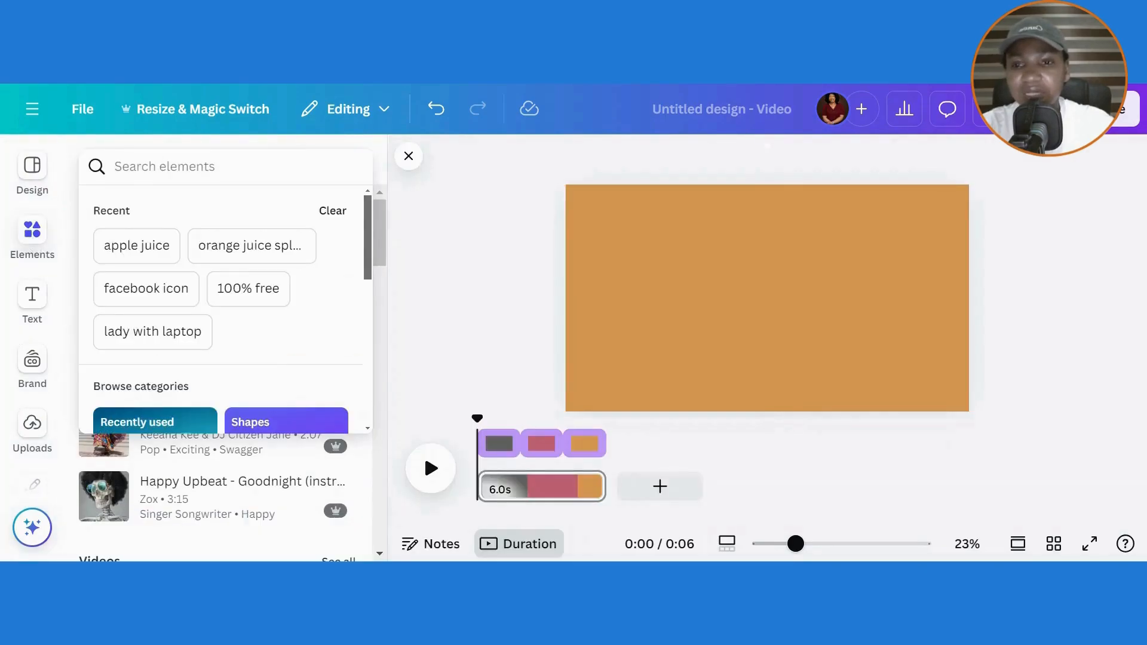
click(146, 248)
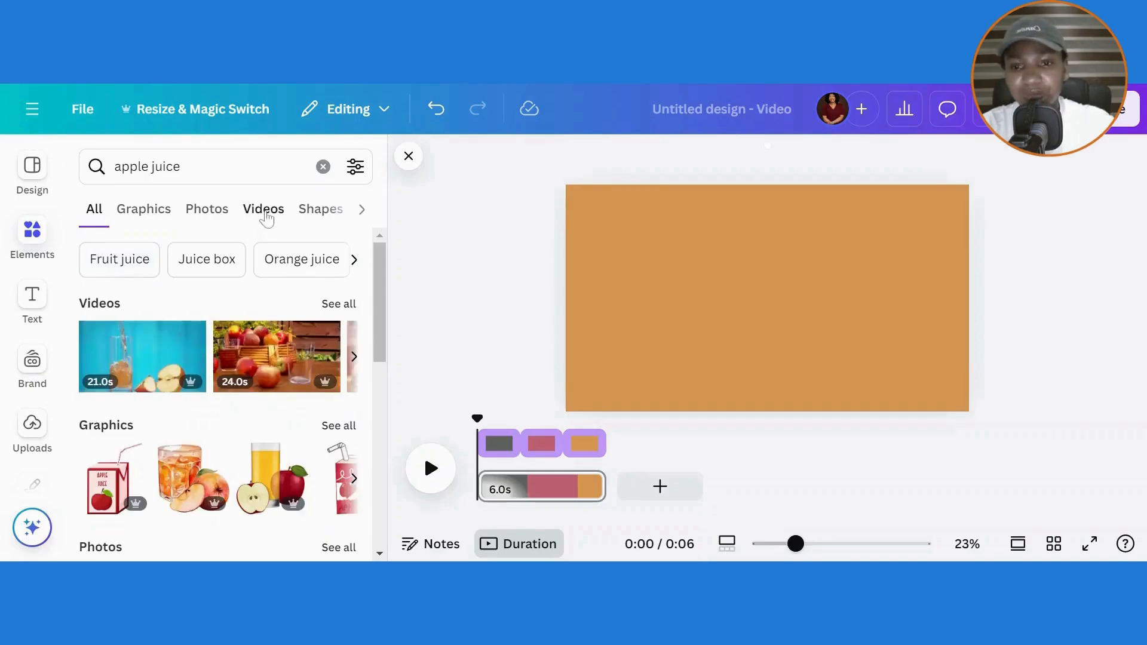
click(264, 214)
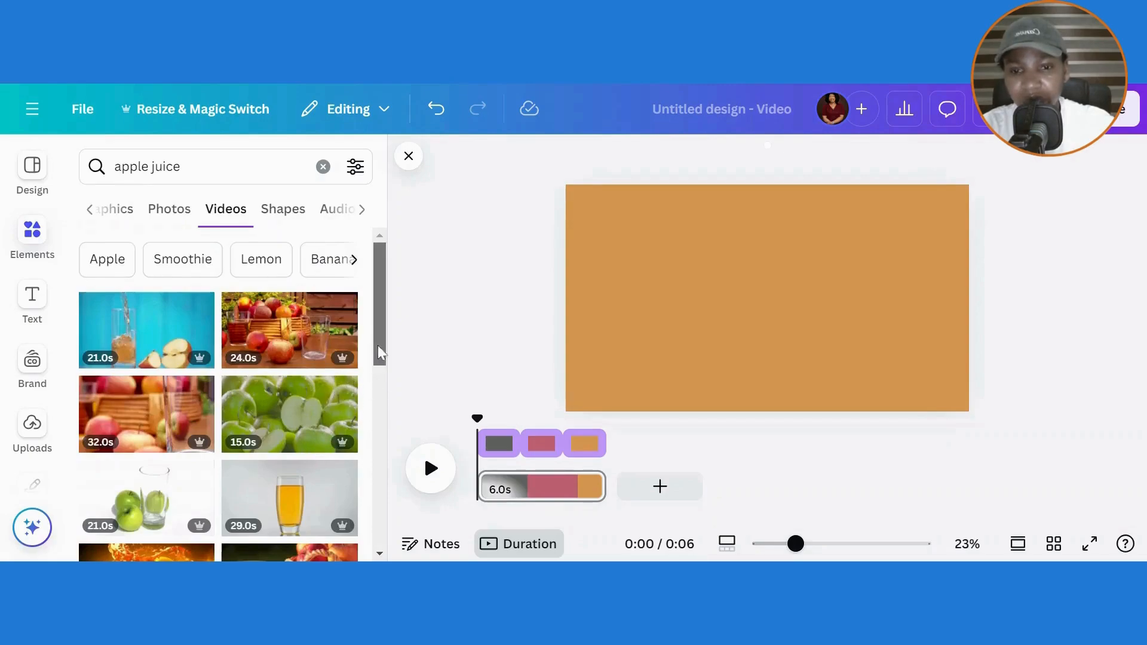
drag(378, 358, 388, 482)
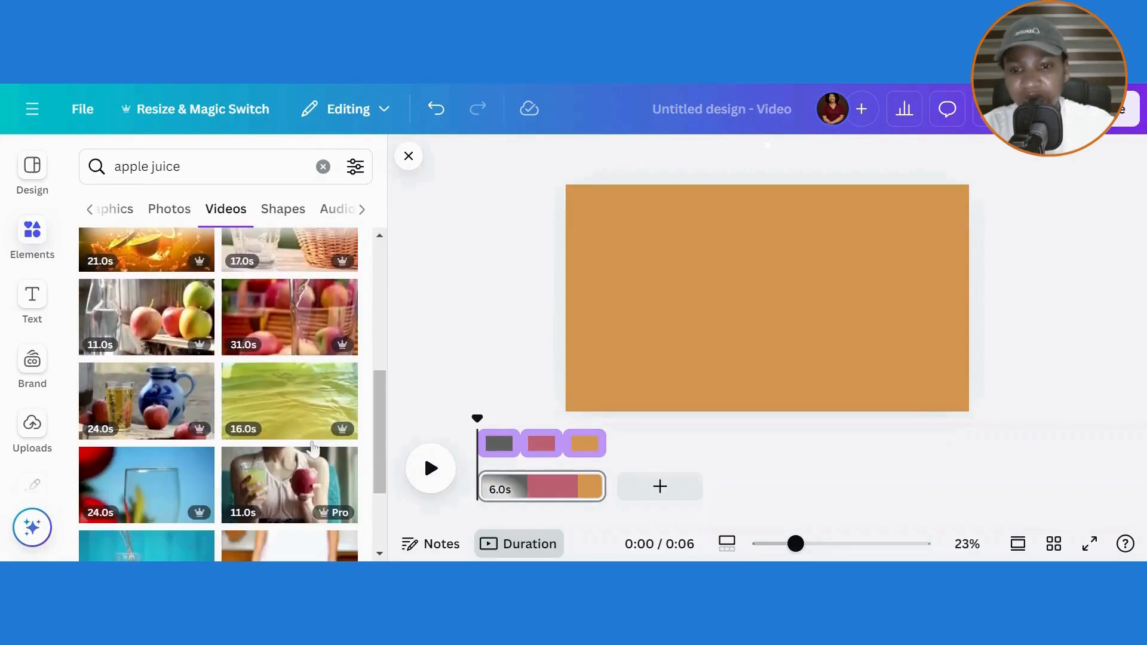
click(278, 408)
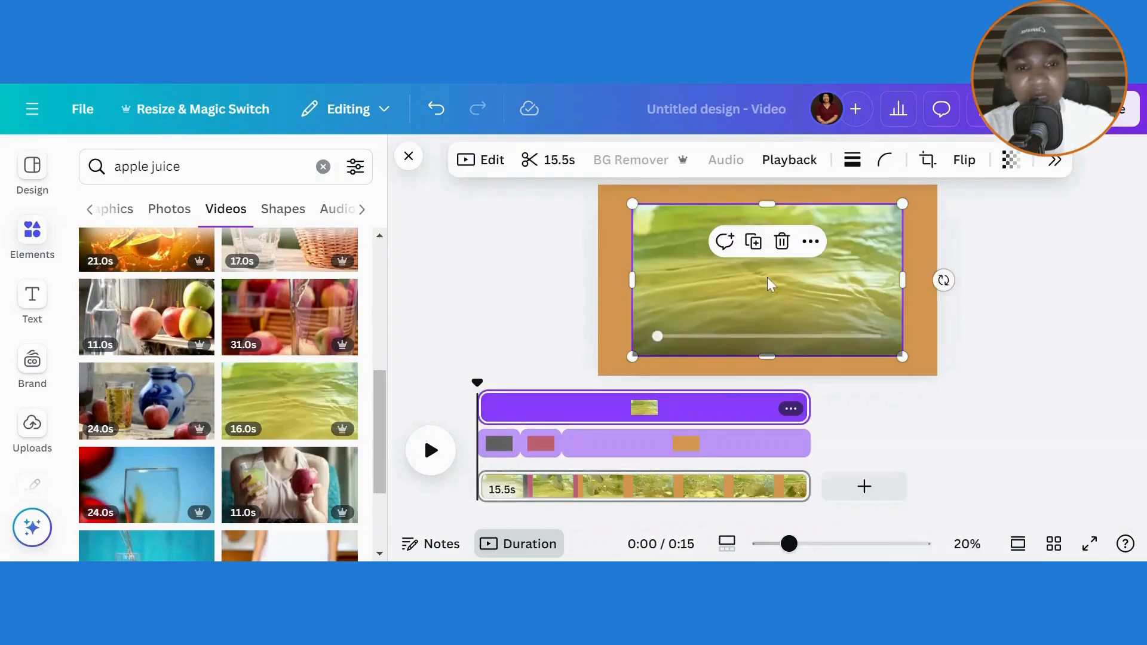
Align the apple juice video to the page corner, enlarge it to fill the page, and set its transparency to 41.
drag(768, 284, 722, 265)
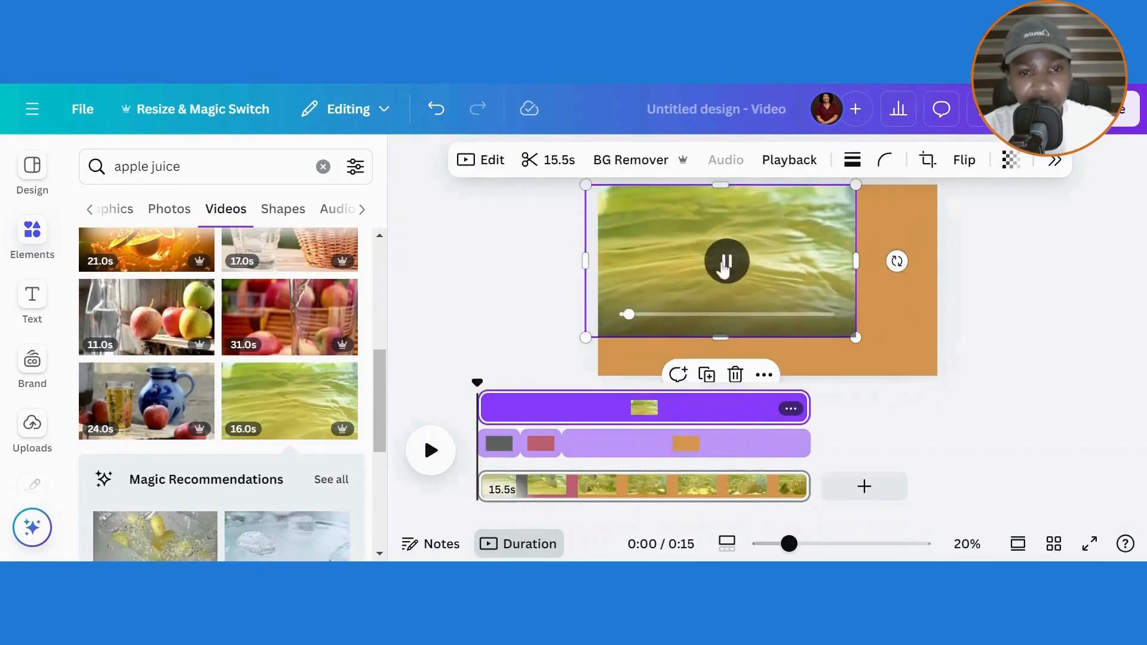
drag(794, 294, 809, 286)
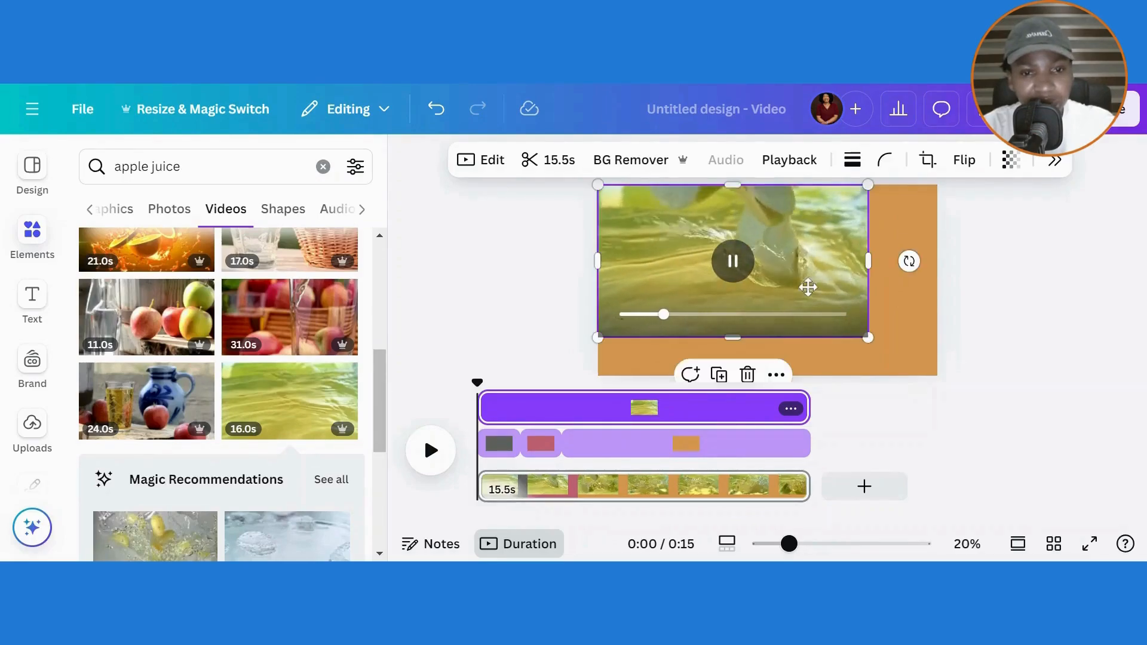
drag(868, 338, 936, 375)
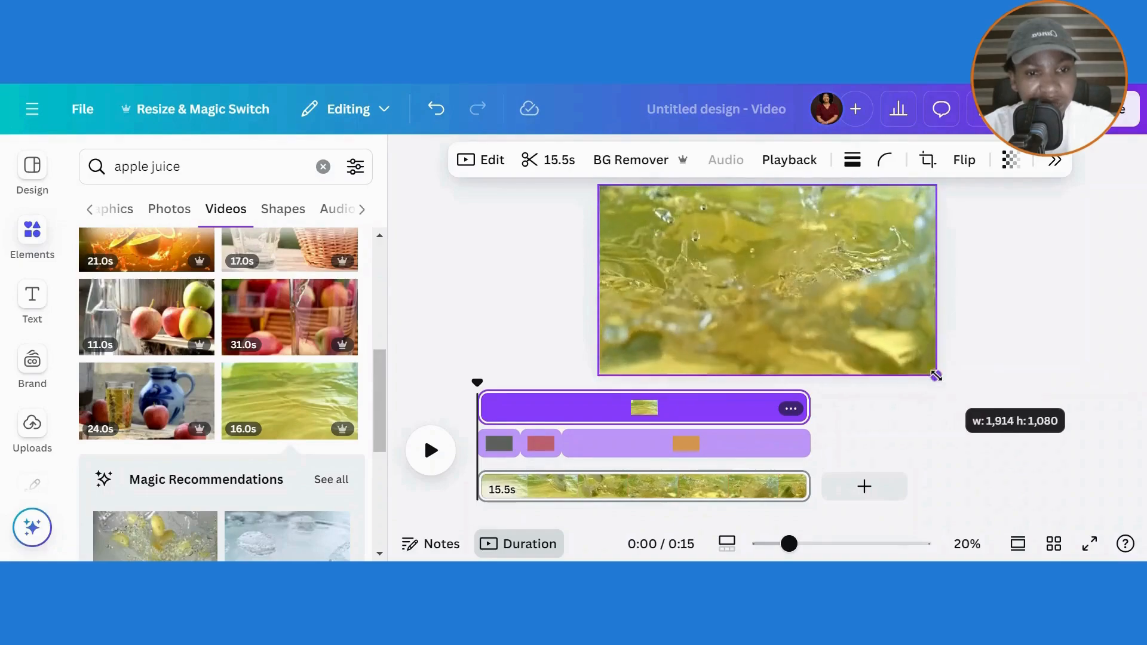
click(1010, 160)
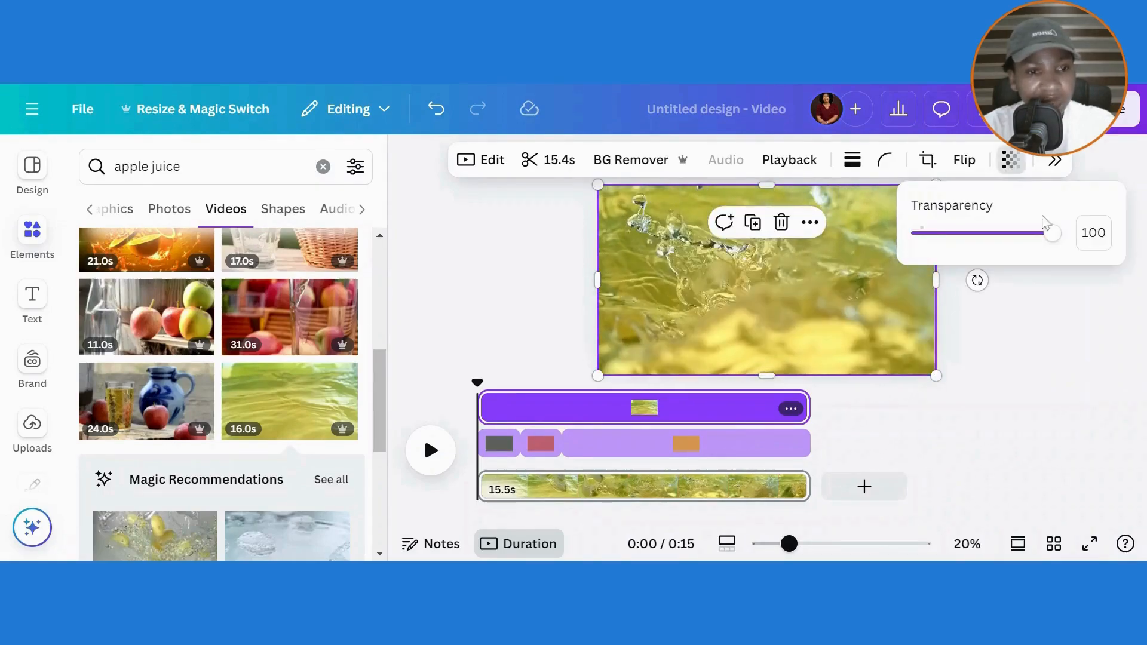
drag(1050, 233, 974, 235)
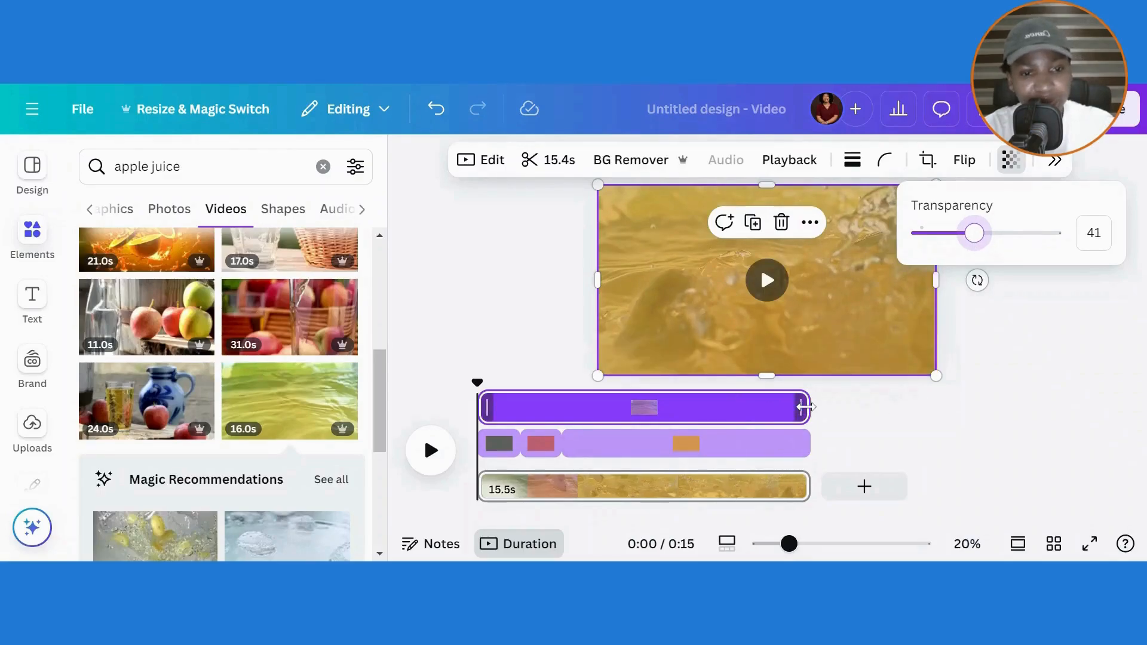
Shorten the apple juice clip from its end to 2.0 s and reduce the page duration to 6.0 s.
click(680, 411)
drag(797, 408, 519, 412)
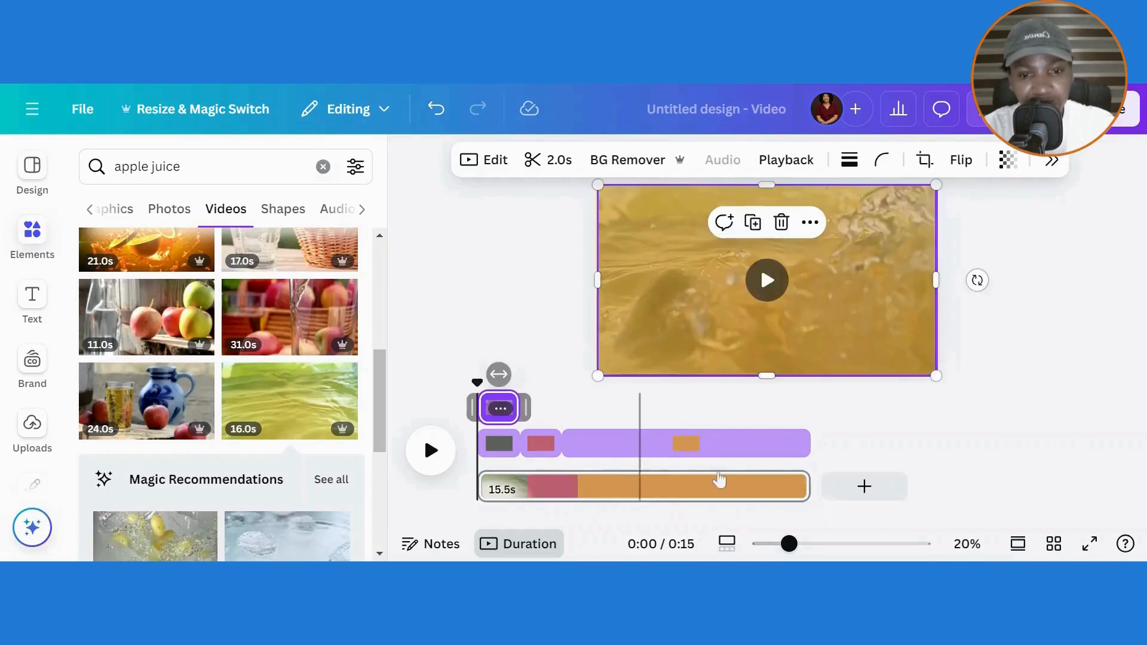
mouse_move(805, 483)
drag(805, 483, 600, 486)
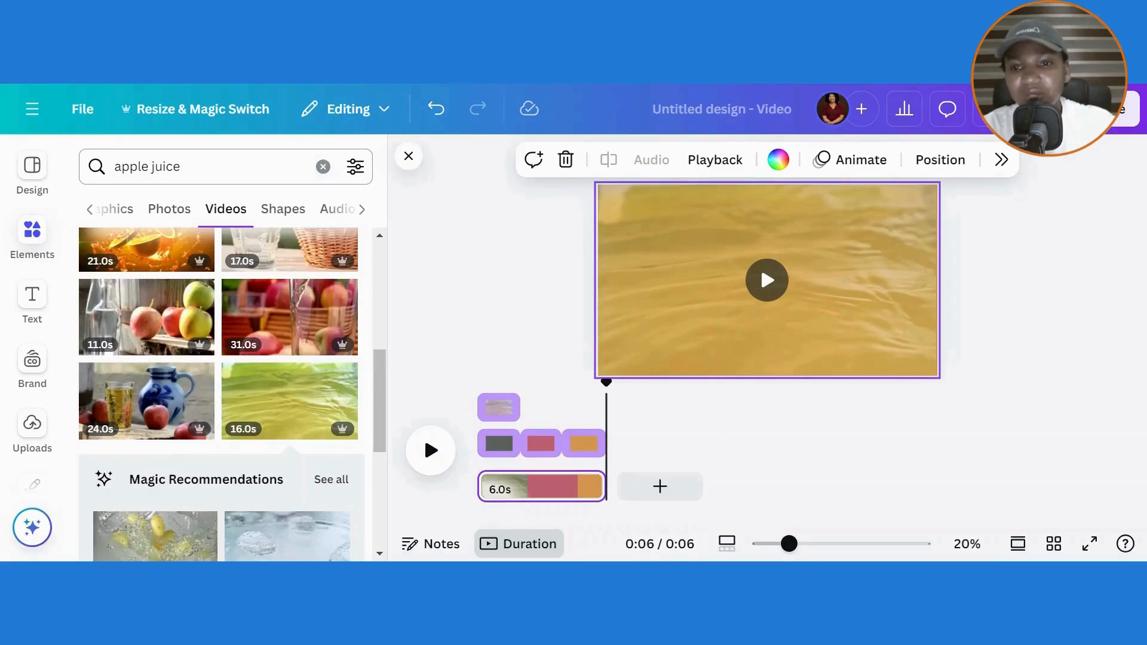
Search the videos for strawberry juice and add the 20-second red liquid clip to the page.
double_click(150, 167)
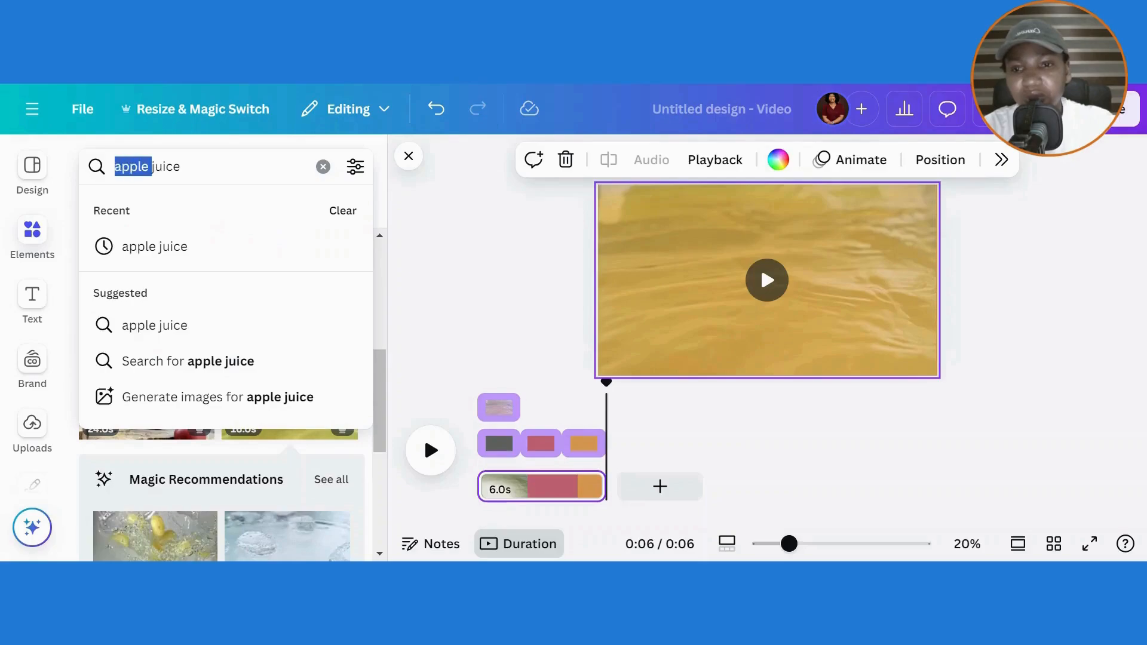
text(straw)
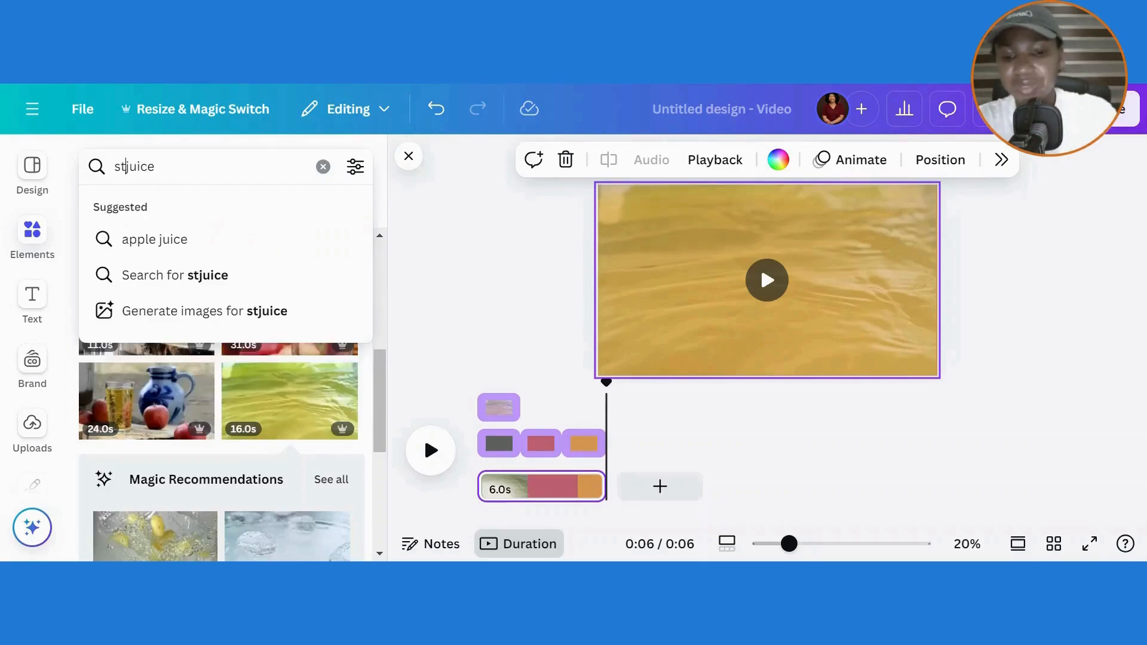
text(berr)
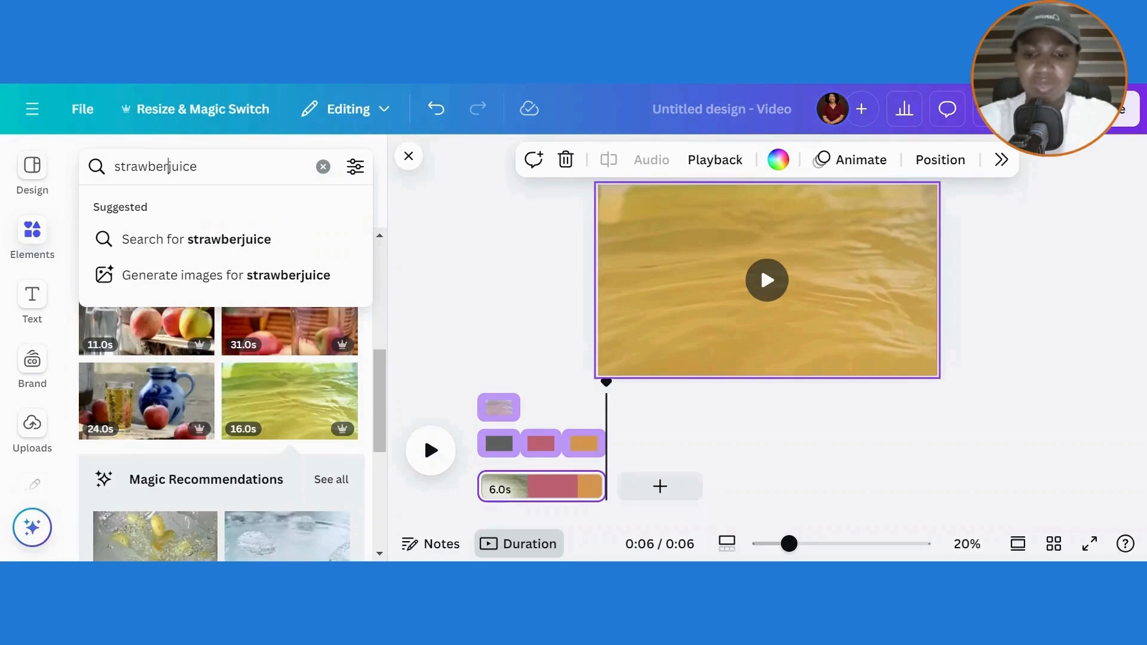
text(y)
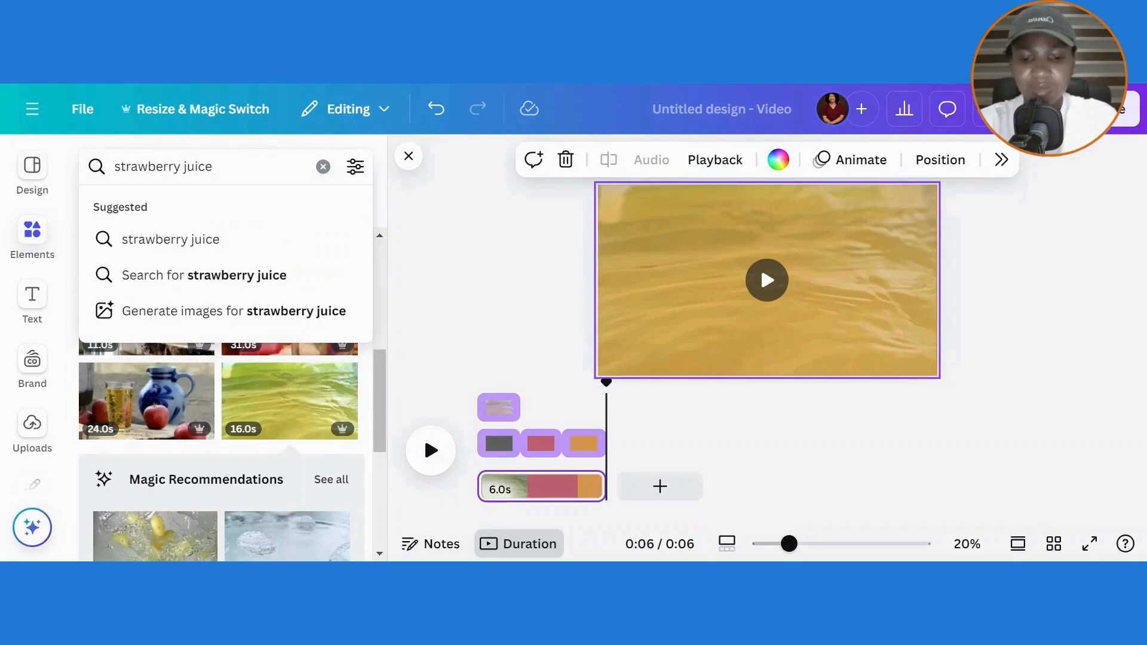
key(Return)
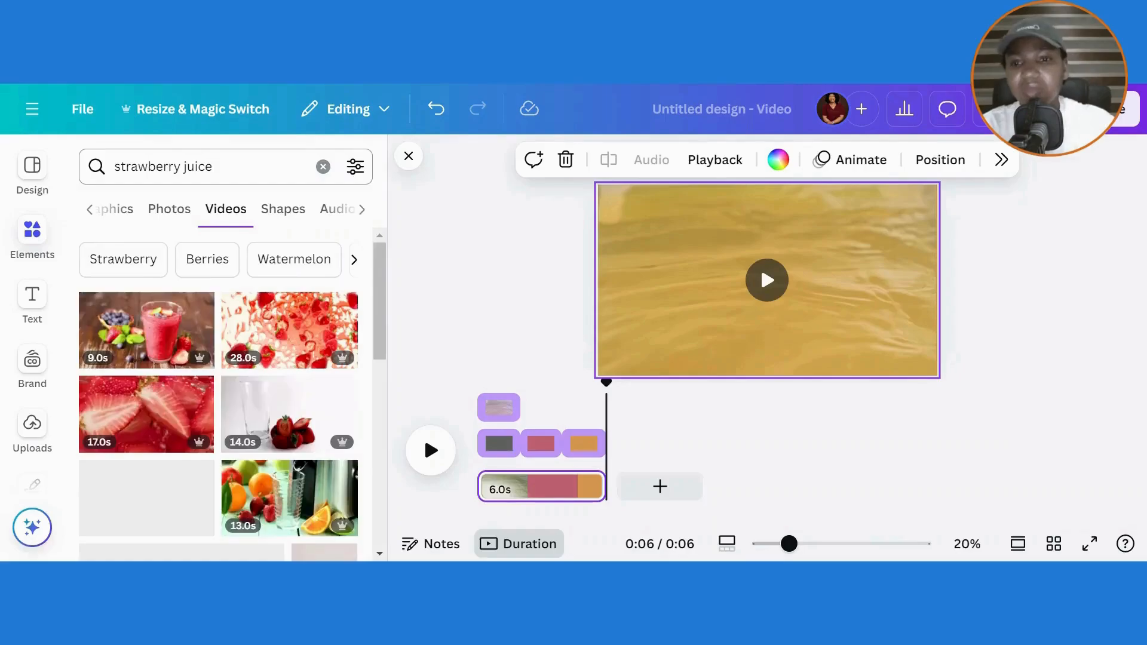
drag(380, 355, 373, 267)
scroll(224, 393, down, 5)
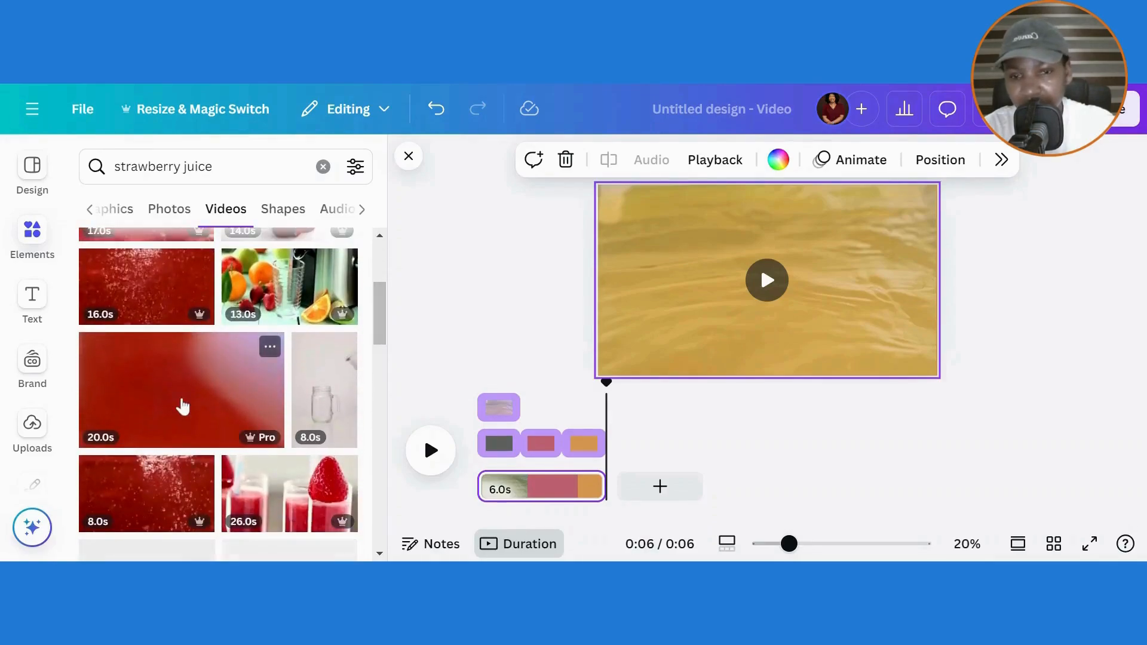
click(181, 405)
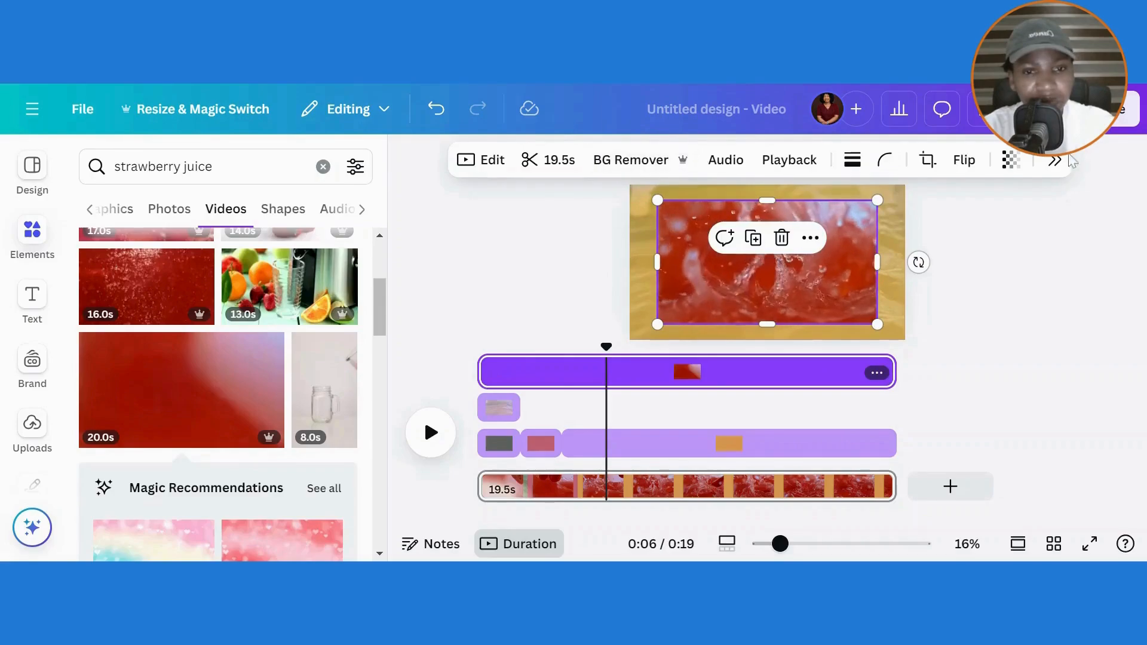
Set the strawberry juice video's transparency to 40.
click(1007, 161)
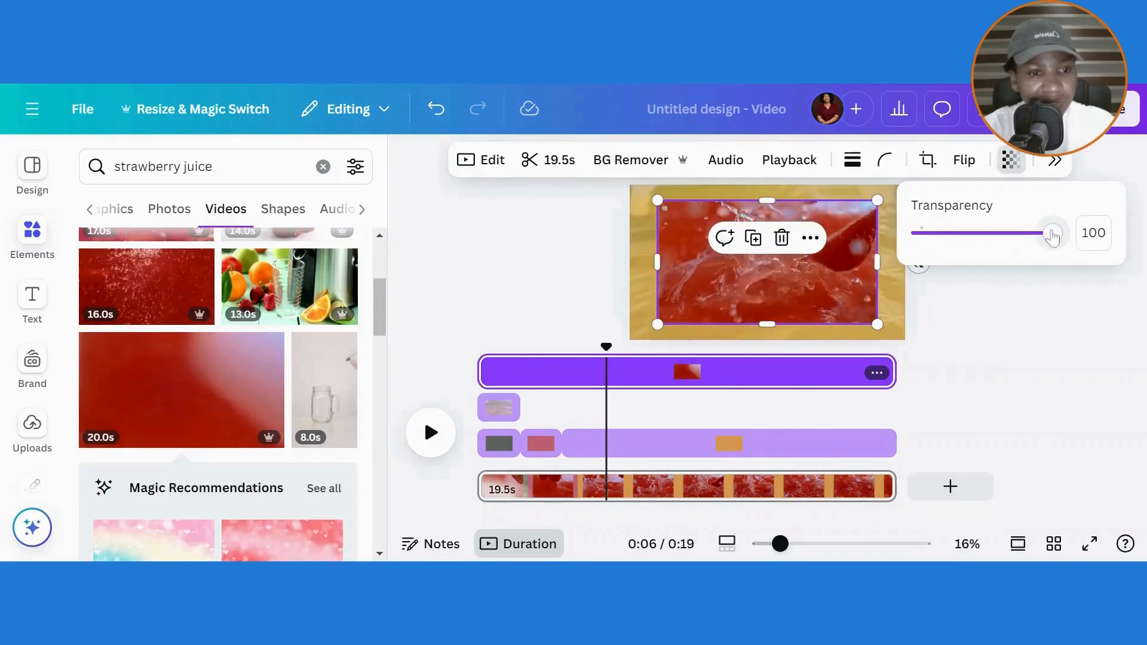
drag(1049, 233, 976, 251)
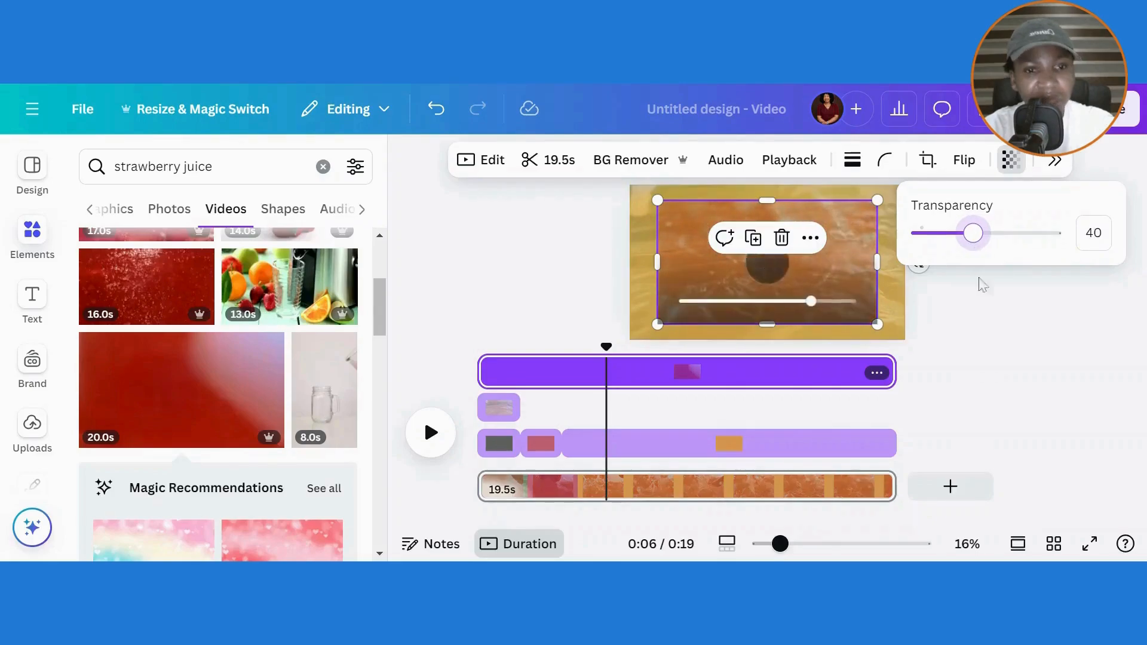
click(1010, 297)
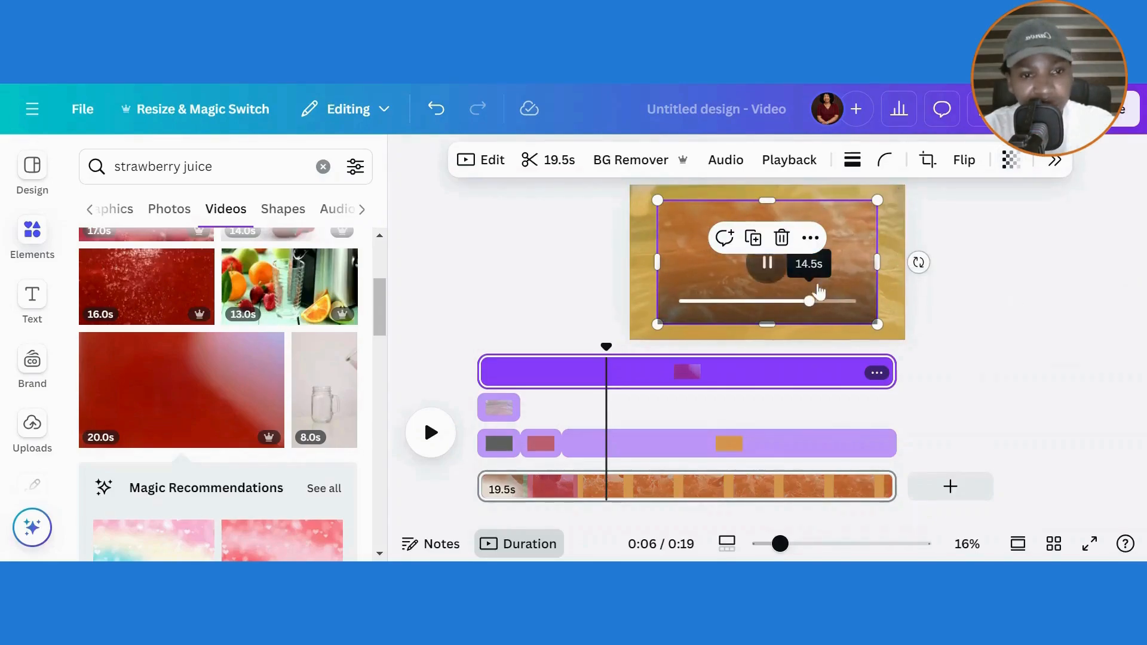
Align the strawberry juice video to the page corner and enlarge it to fill the whole page.
click(406, 160)
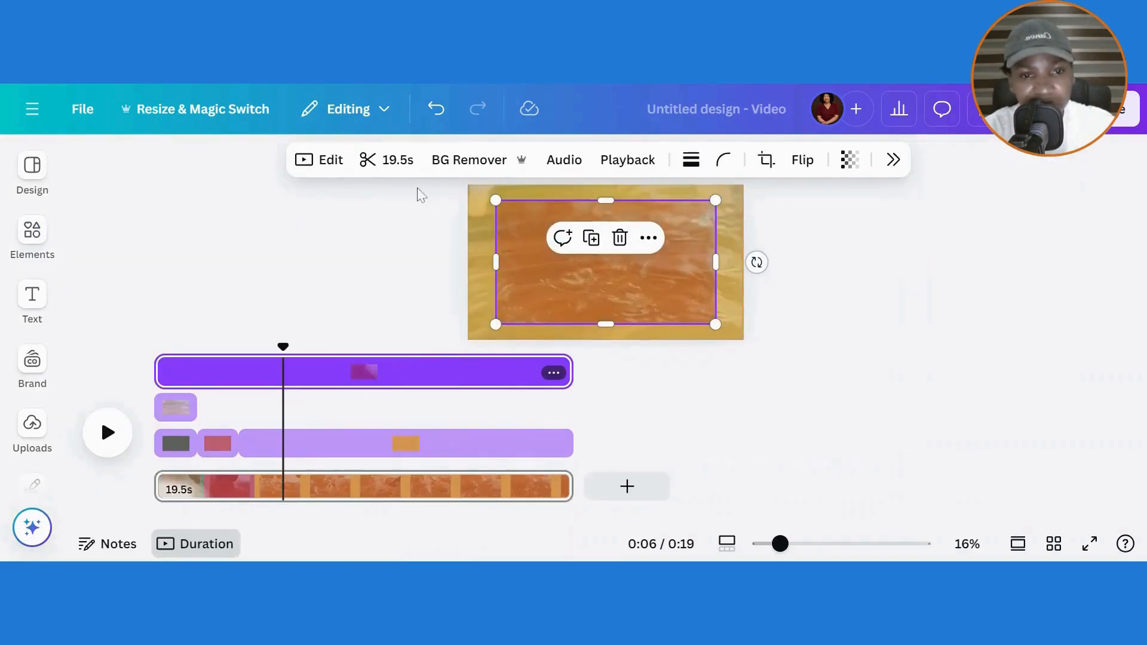
drag(506, 238, 479, 223)
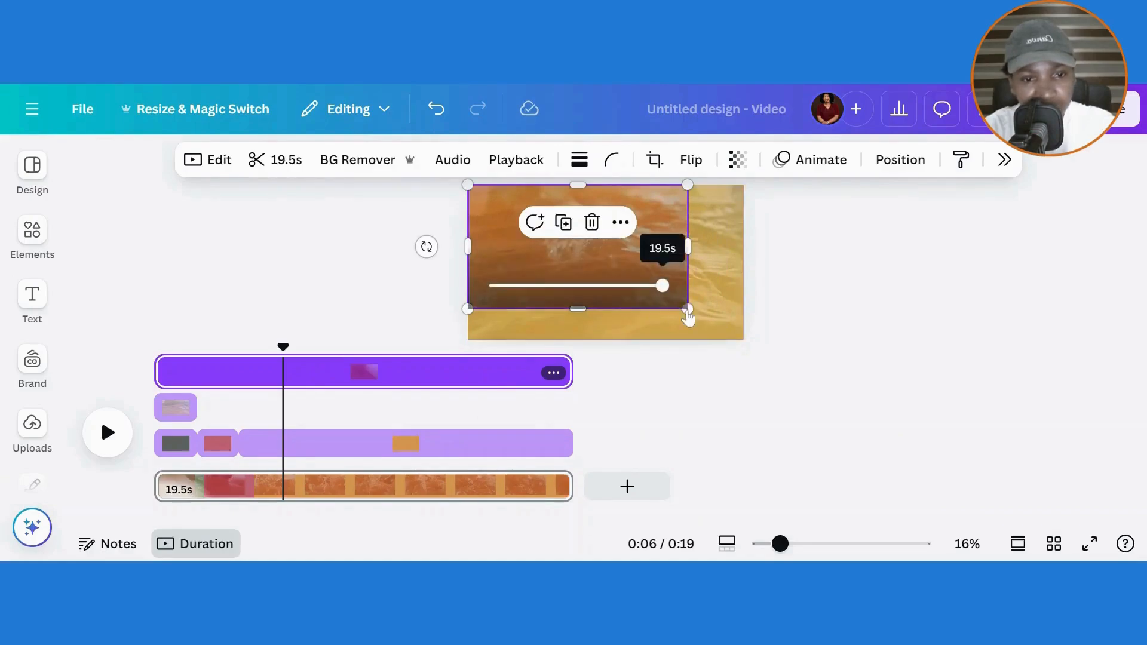
drag(688, 309, 743, 336)
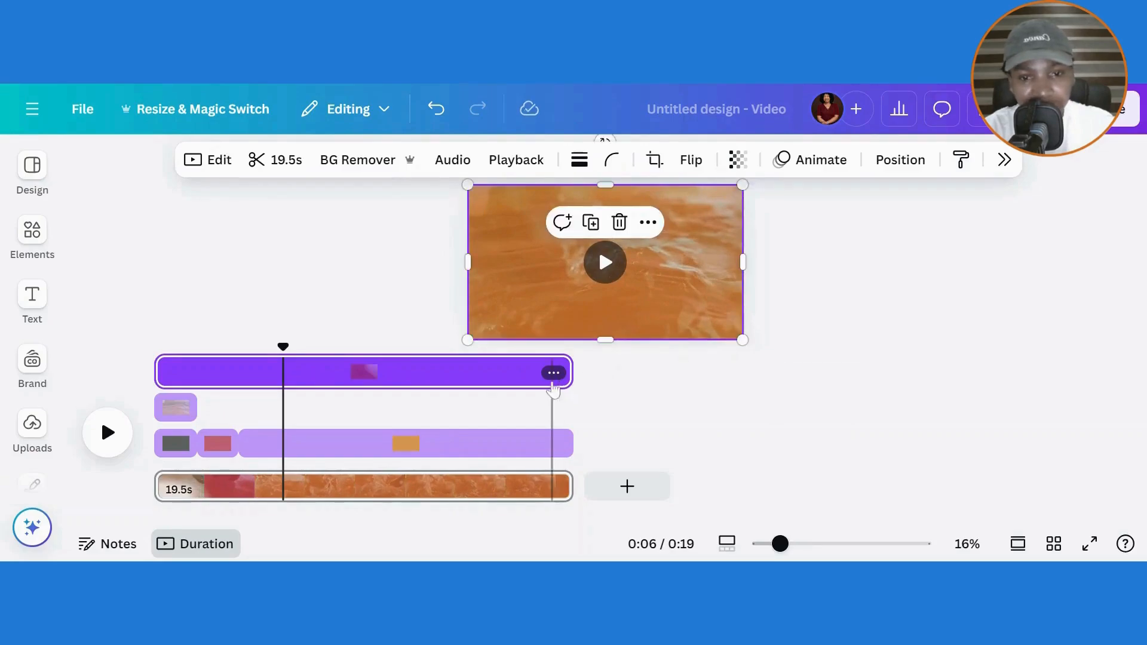
Trim the strawberry juice clip at both ends to 1.9 s, following the apple clip, and reduce the page duration to 6.0 s.
drag(569, 375, 255, 372)
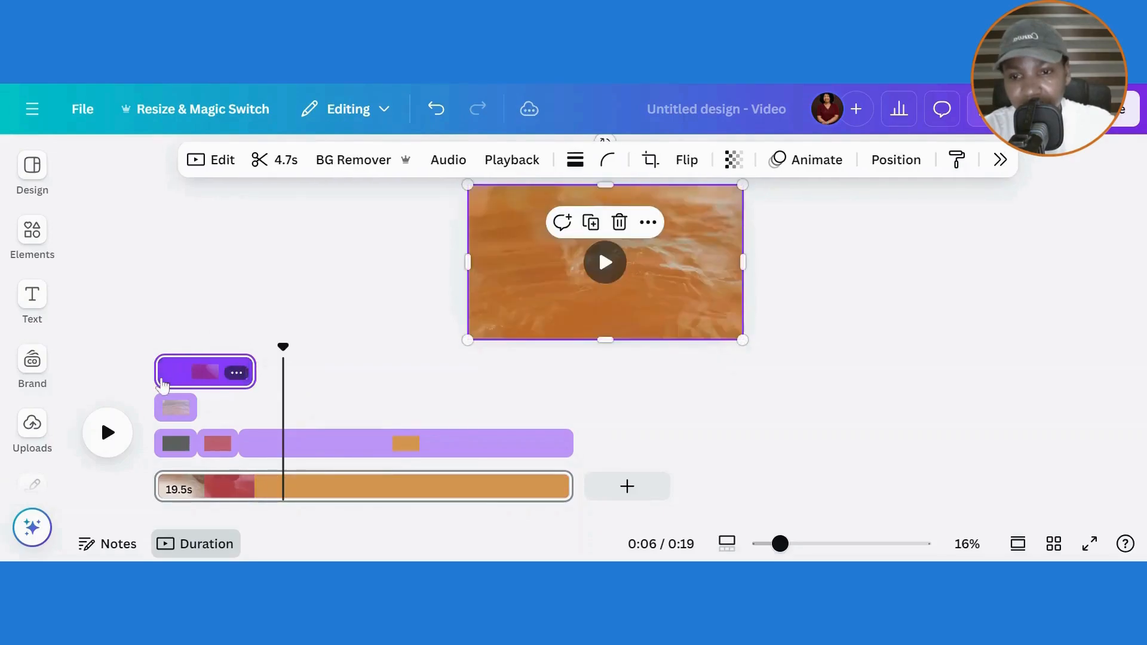
drag(162, 377, 200, 381)
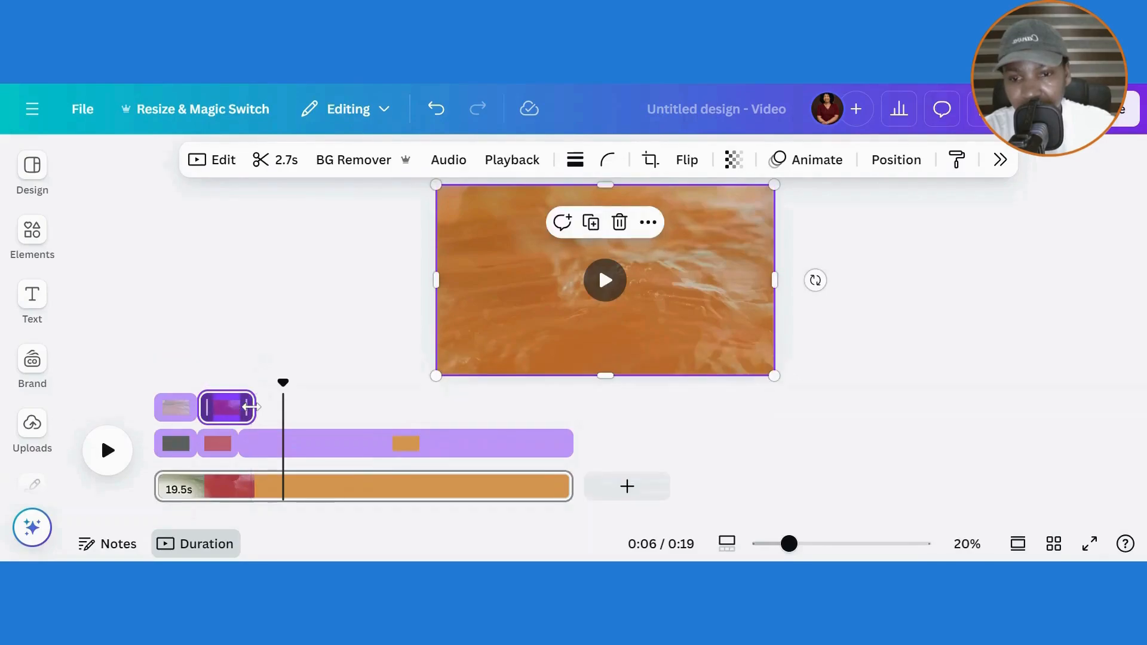
drag(250, 406, 236, 406)
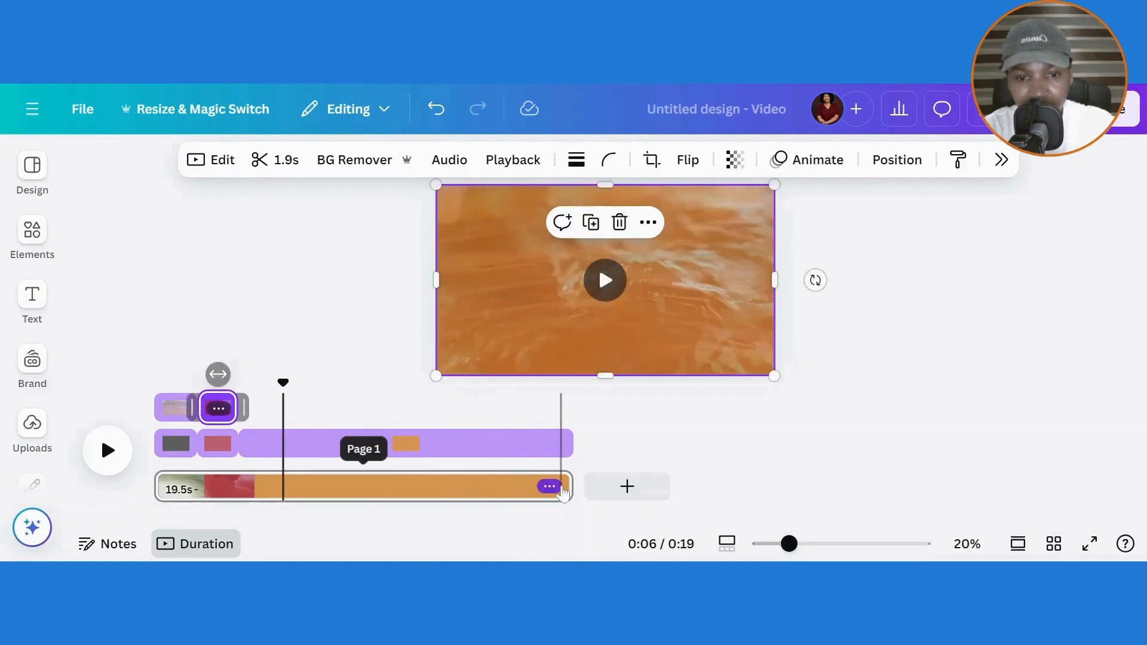
click(445, 500)
drag(550, 486, 278, 488)
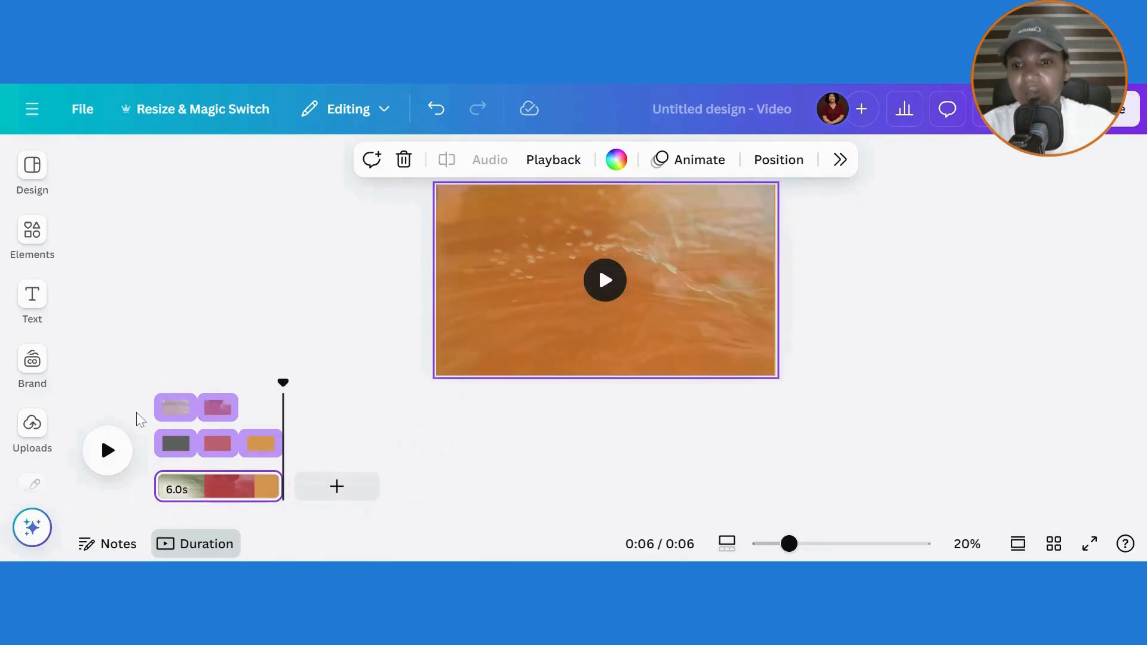
Search the elements for orange juice splash and add the 8-second orange slice video to the page.
click(162, 414)
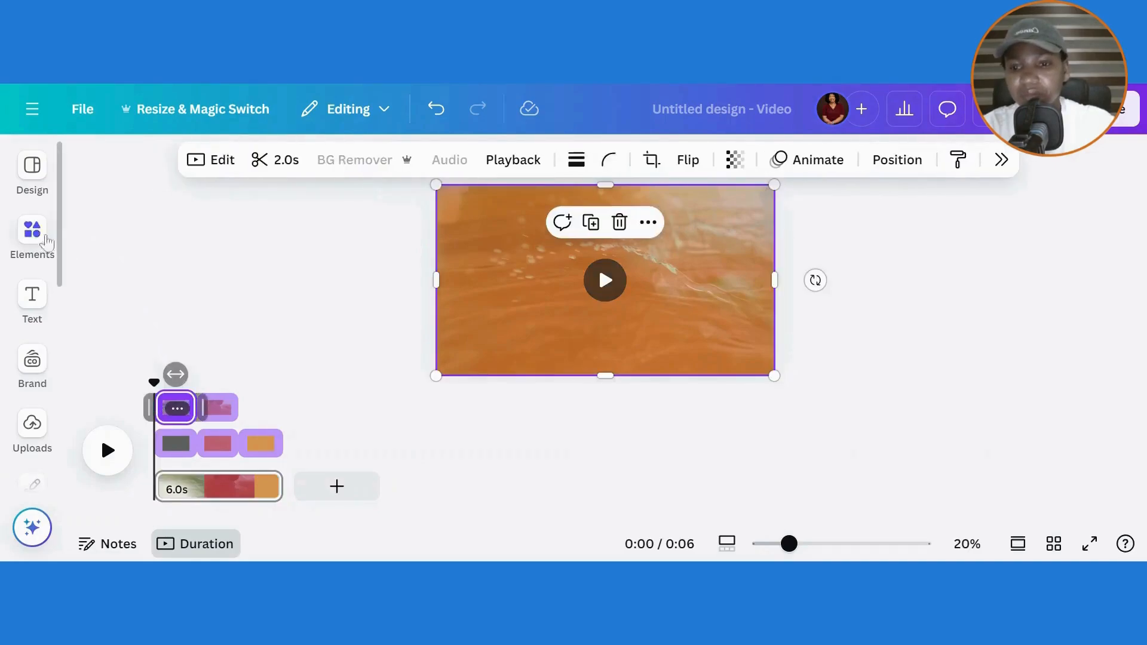
click(46, 241)
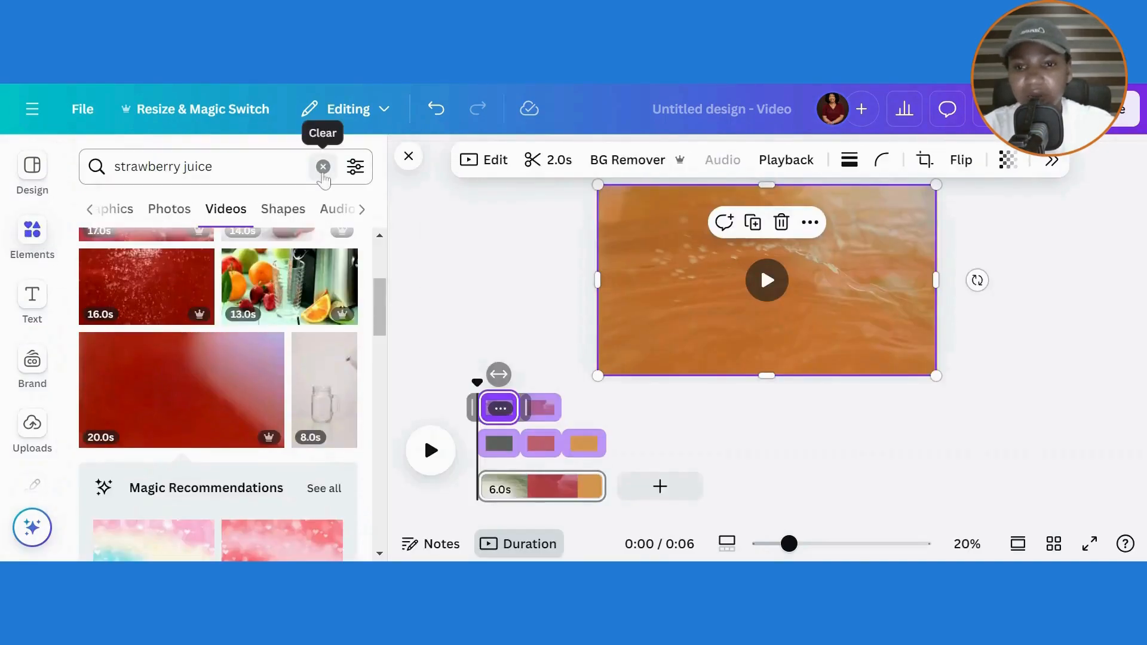
click(323, 168)
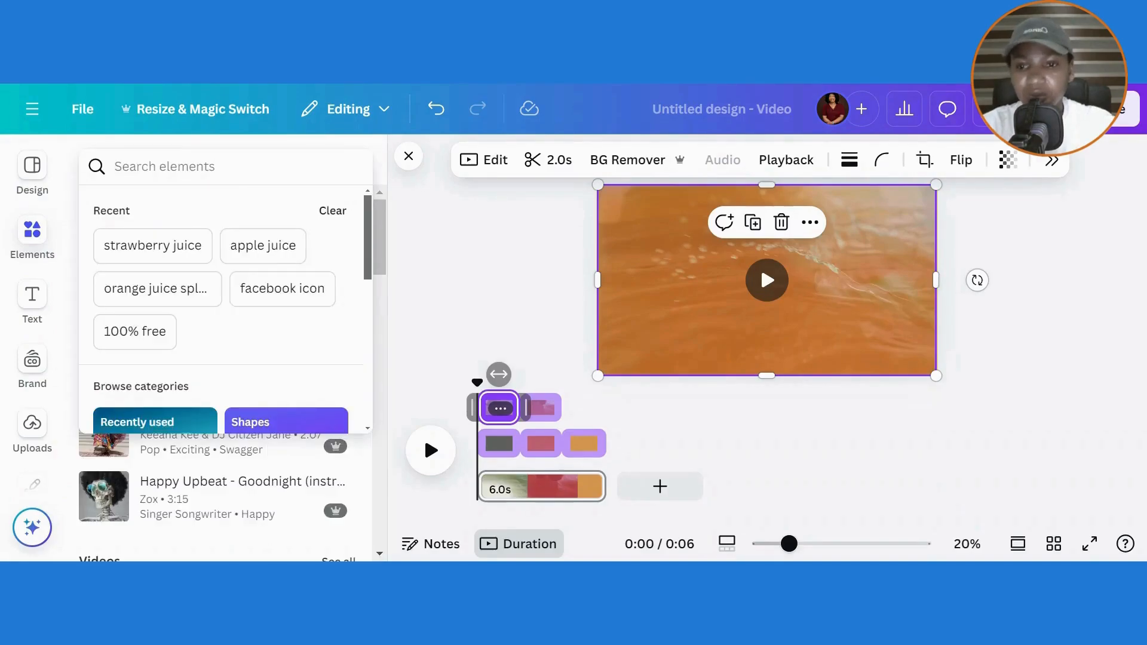
click(157, 289)
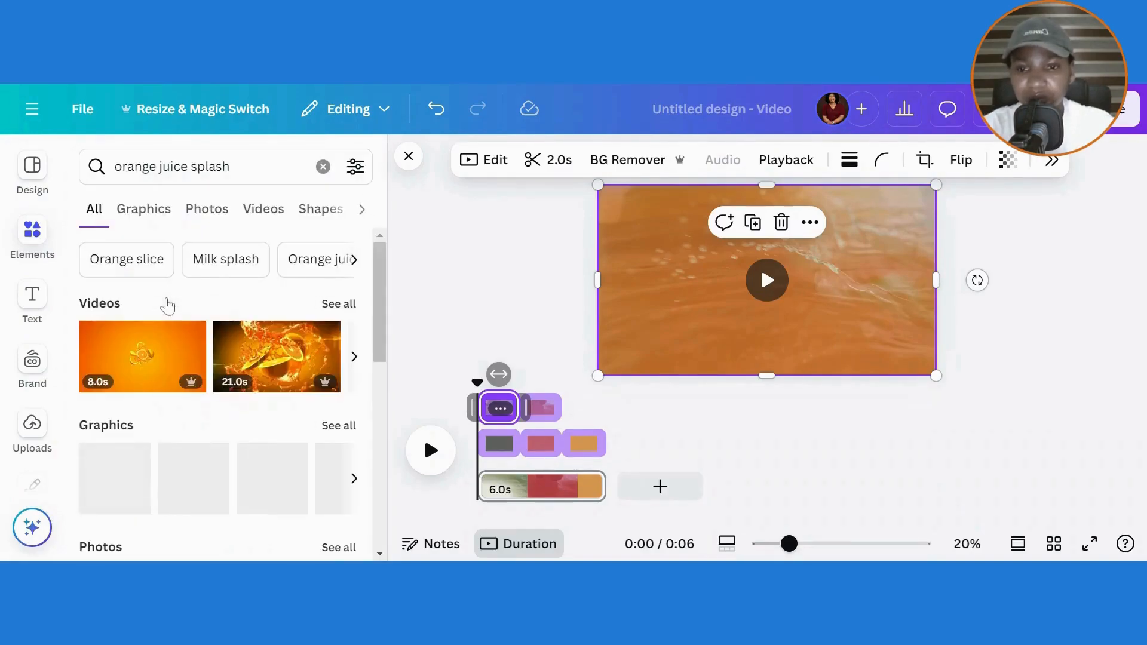
click(164, 359)
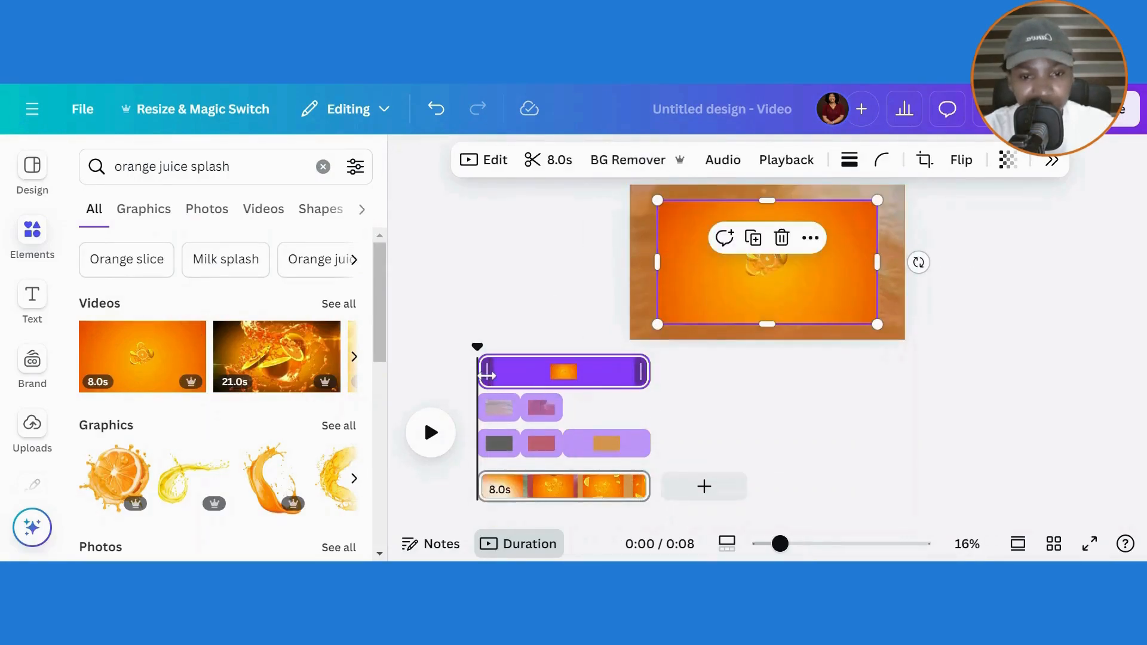
Trim the orange video's start to follow the strawberry clip and shorten the page duration to 6.0 s.
drag(487, 374, 567, 374)
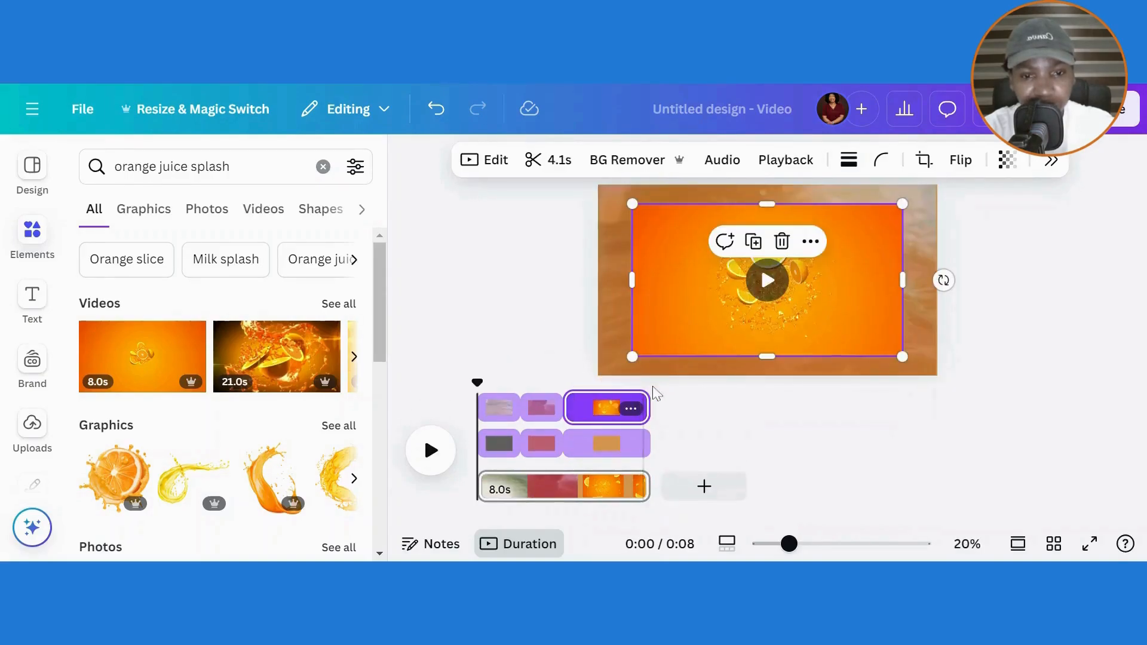
drag(647, 487, 603, 492)
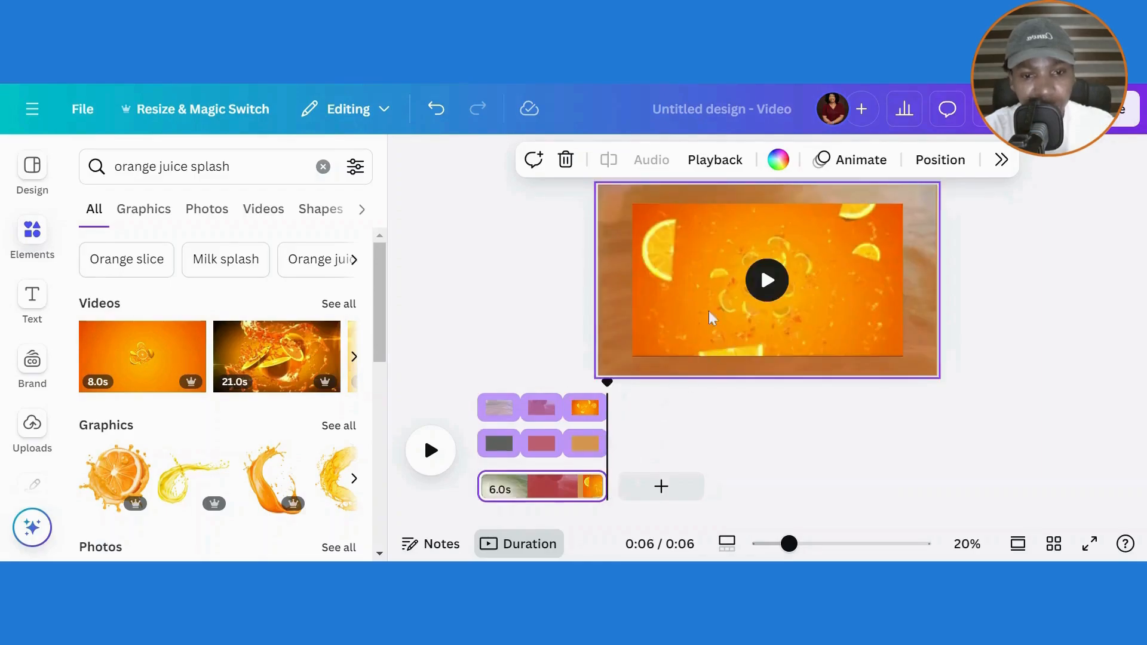
Fit the orange splash video to the full page and set its transparency to 40.
click(669, 259)
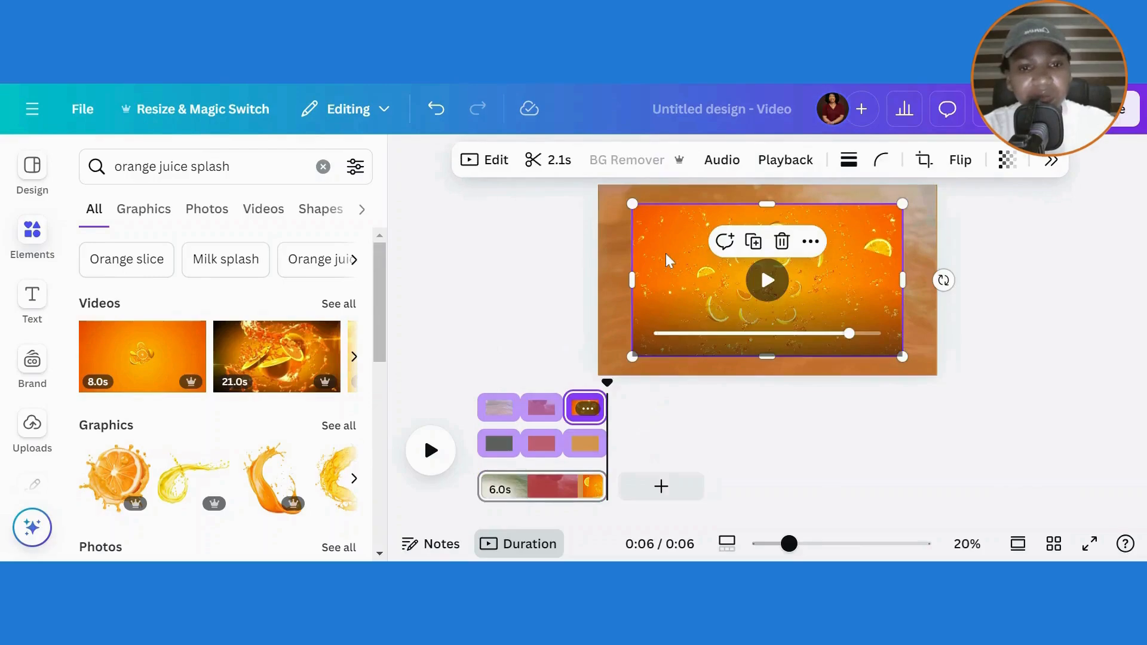
drag(668, 260, 634, 236)
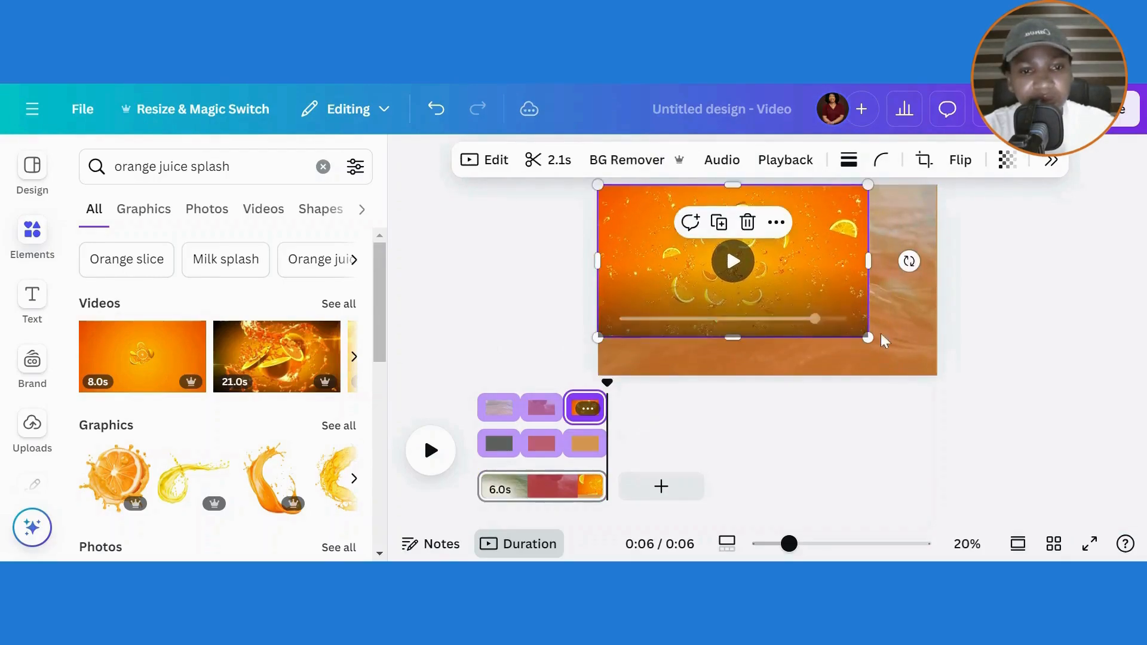
drag(868, 336, 941, 368)
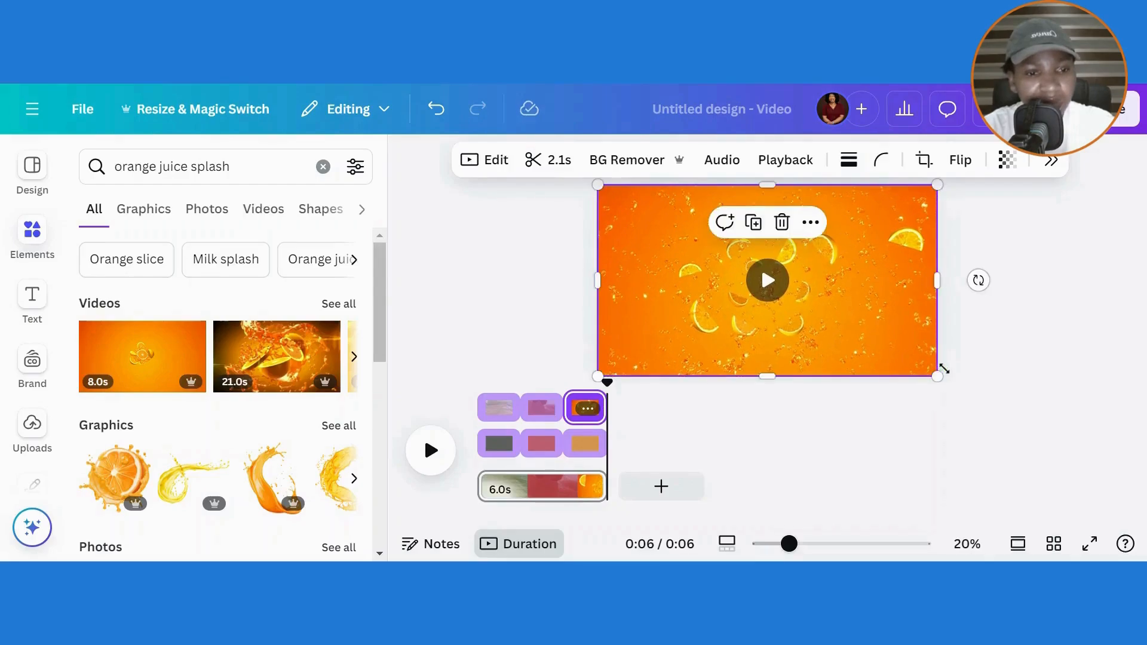
click(1007, 159)
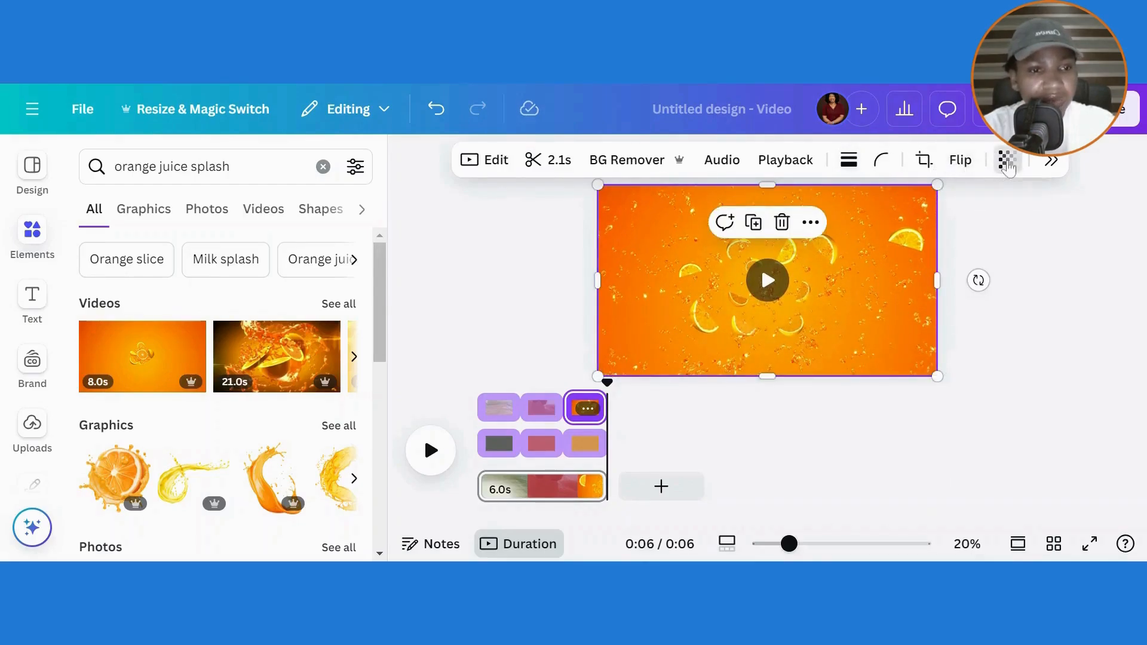
drag(1045, 245, 972, 261)
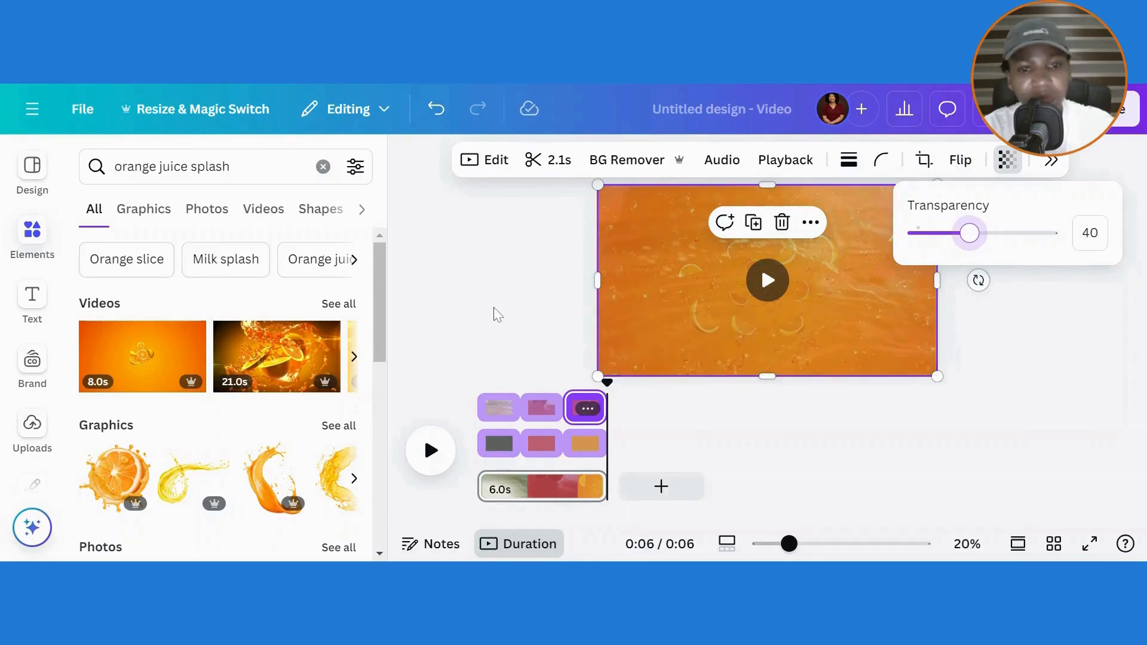
click(489, 310)
Play the six-second page from the start to review the three juice overlays in sequence.
click(475, 407)
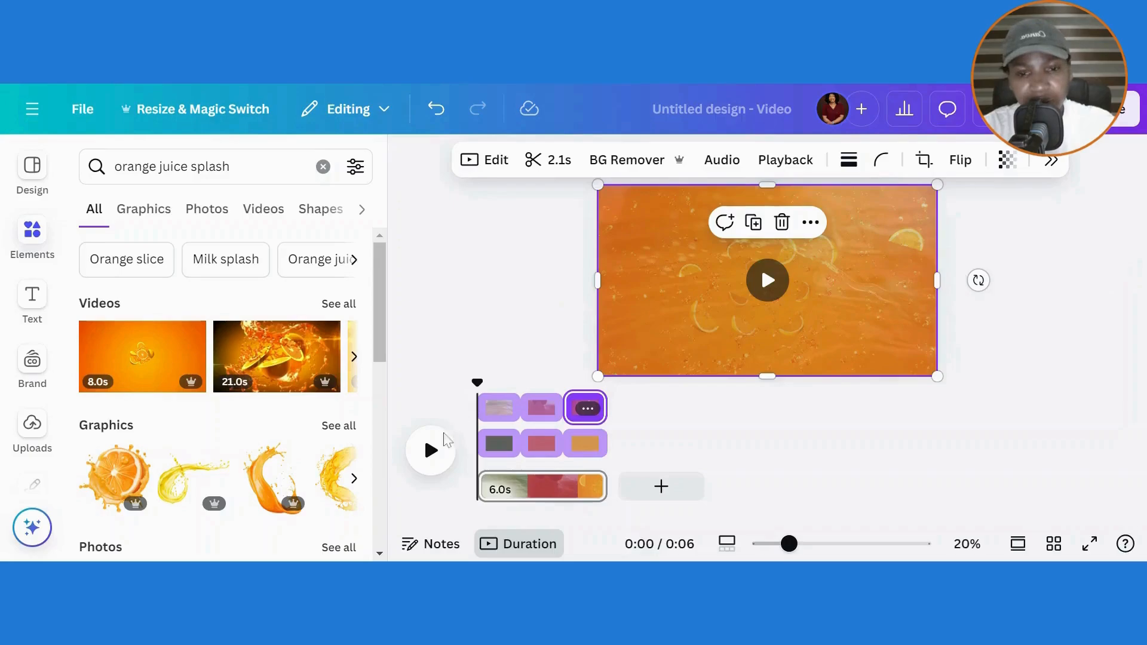
click(431, 450)
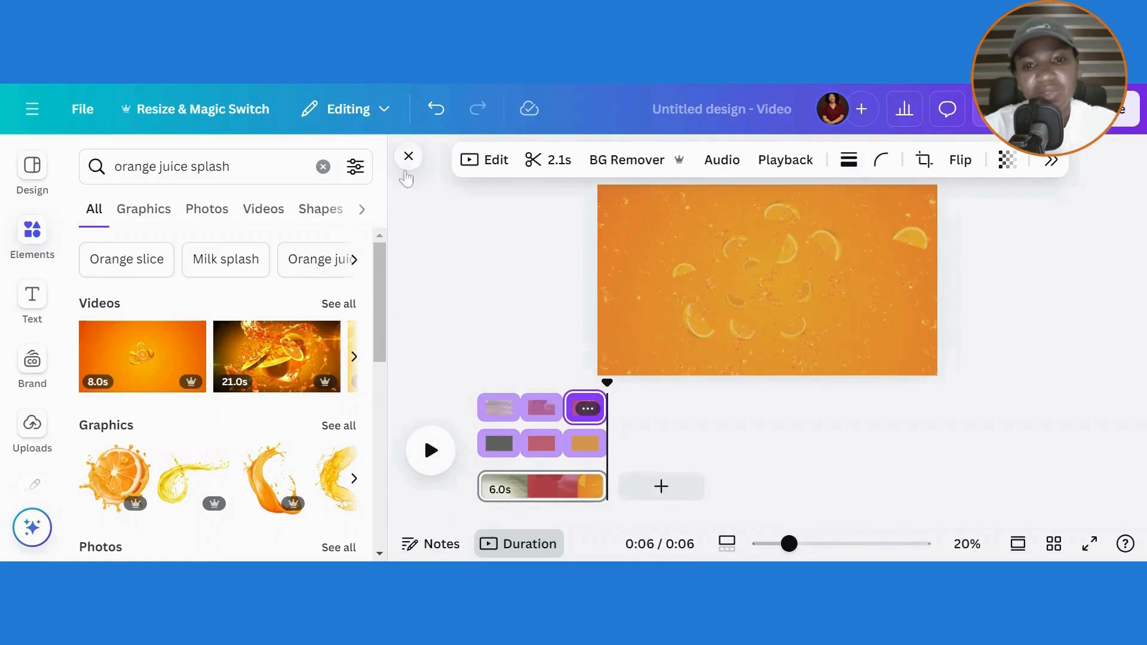
click(407, 170)
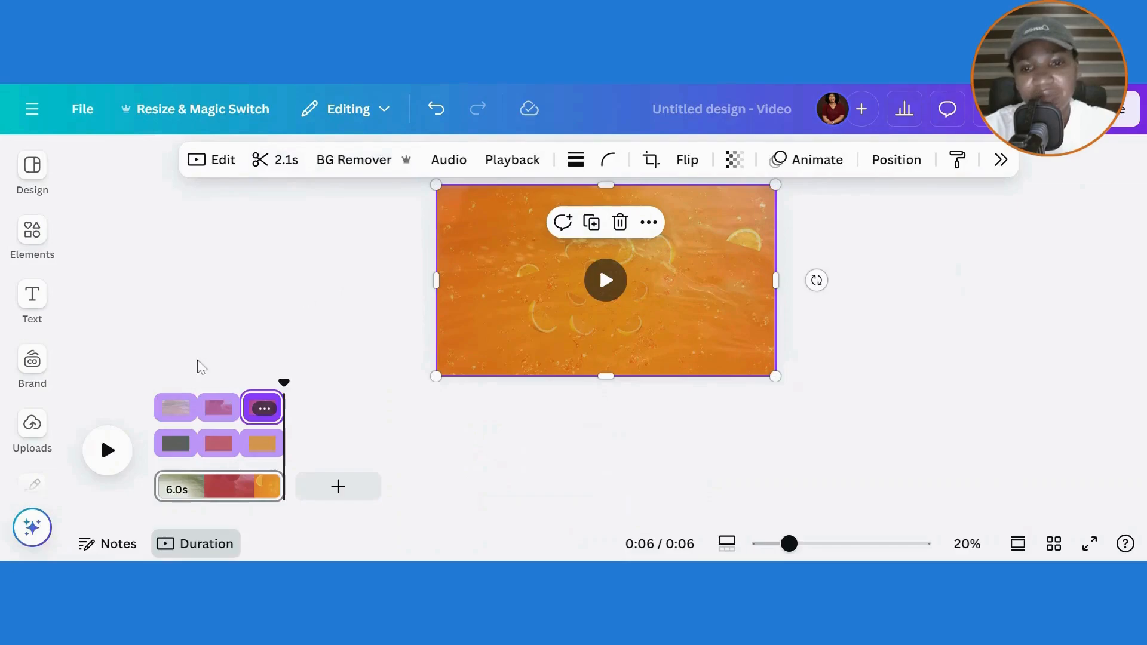
Return to the start of the timeline and add a heading that reads "Fresh".
click(156, 406)
click(32, 299)
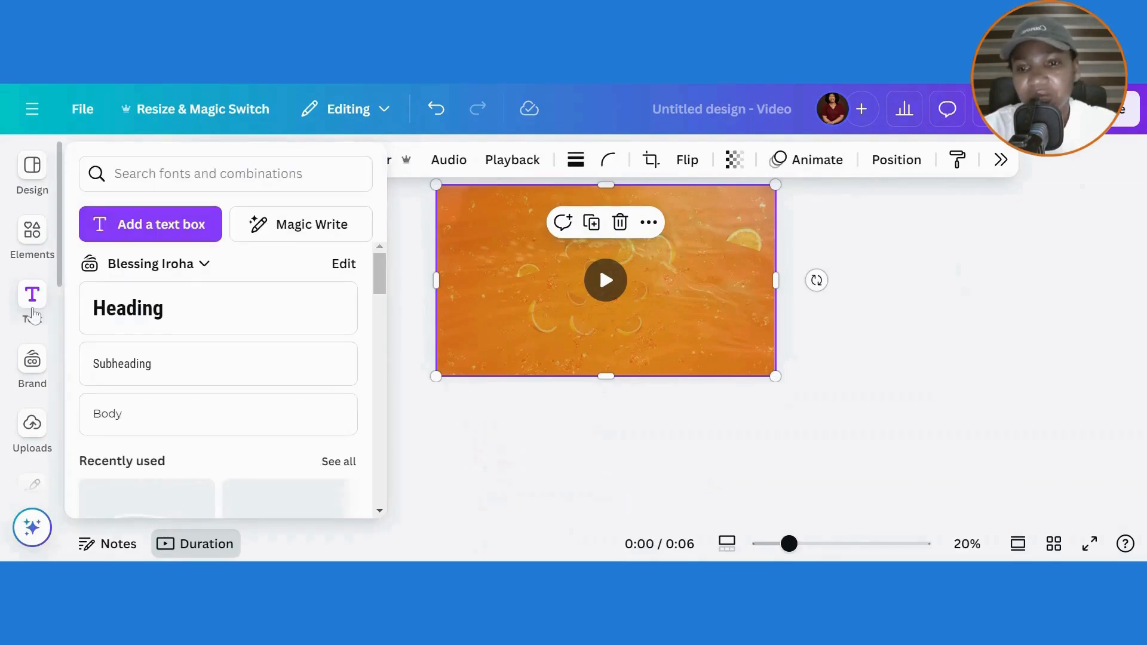
click(123, 320)
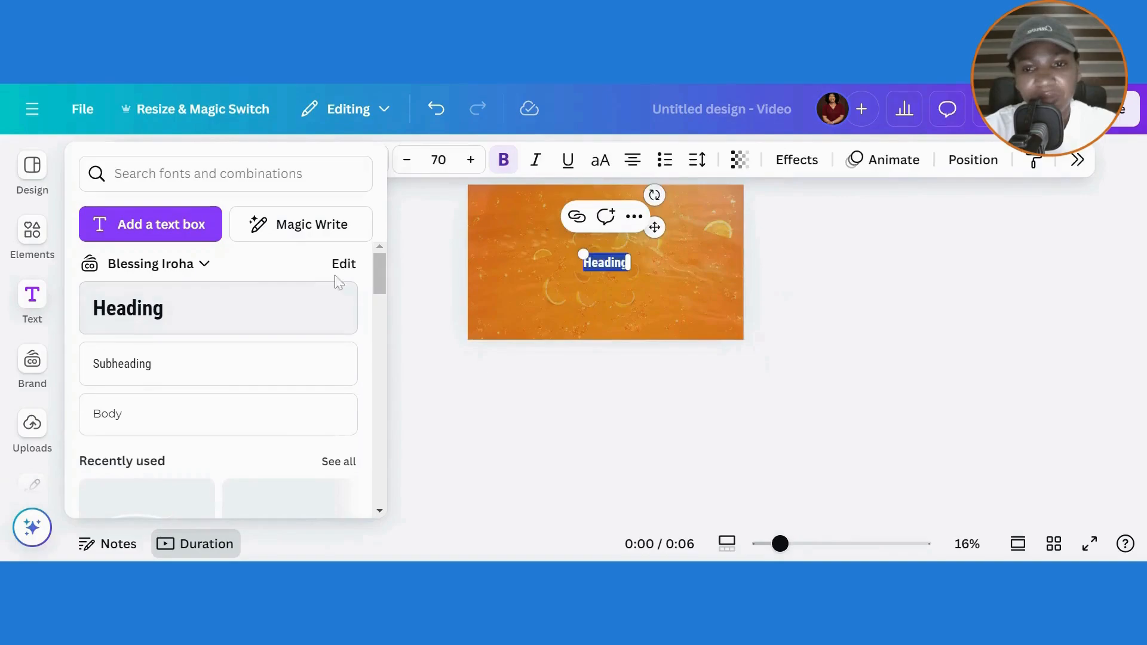
text(Fresh)
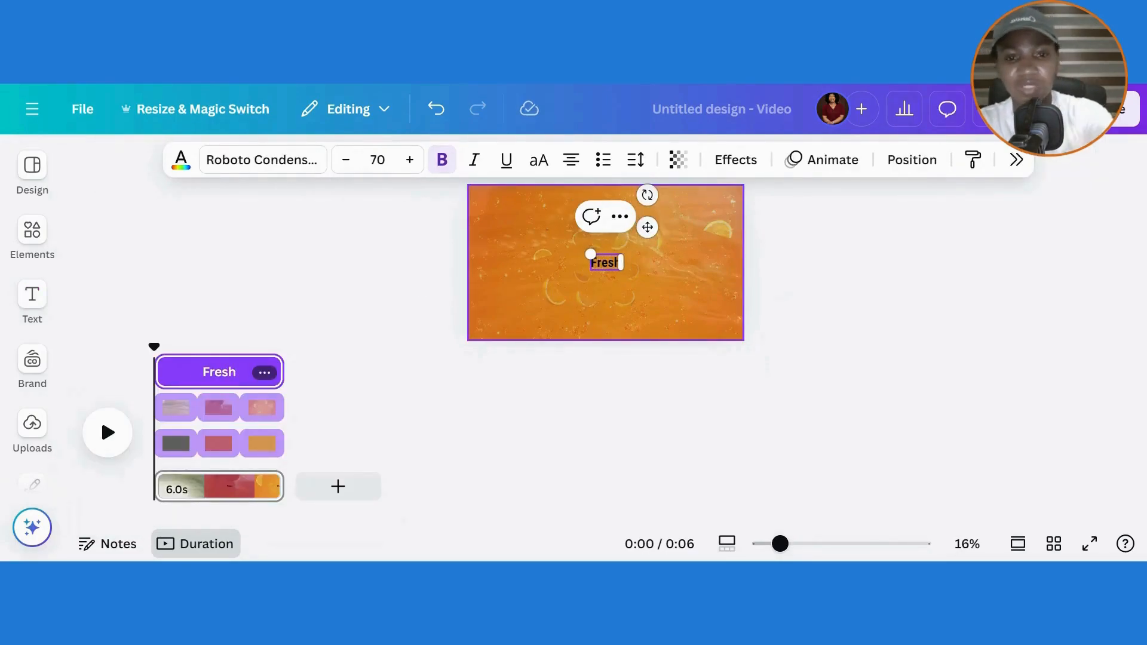
Enlarge the "Fresh" heading to font size 366 and centre it horizontally in the upper part of the page.
drag(590, 253, 489, 200)
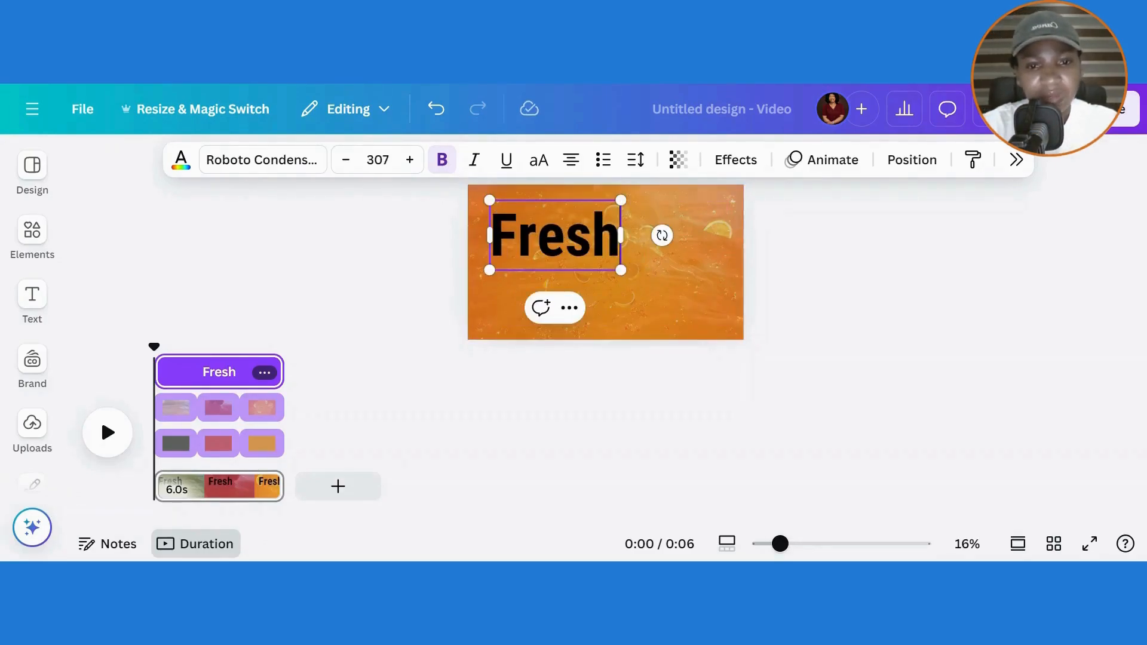
drag(619, 271, 646, 284)
click(665, 264)
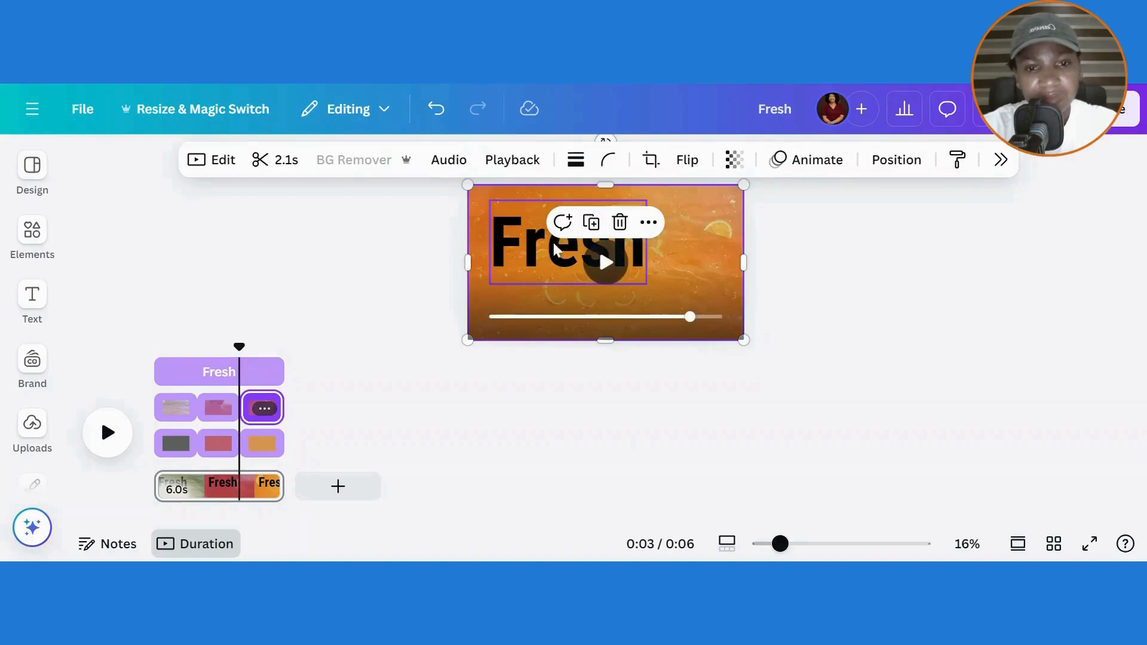
click(542, 243)
drag(542, 249, 580, 234)
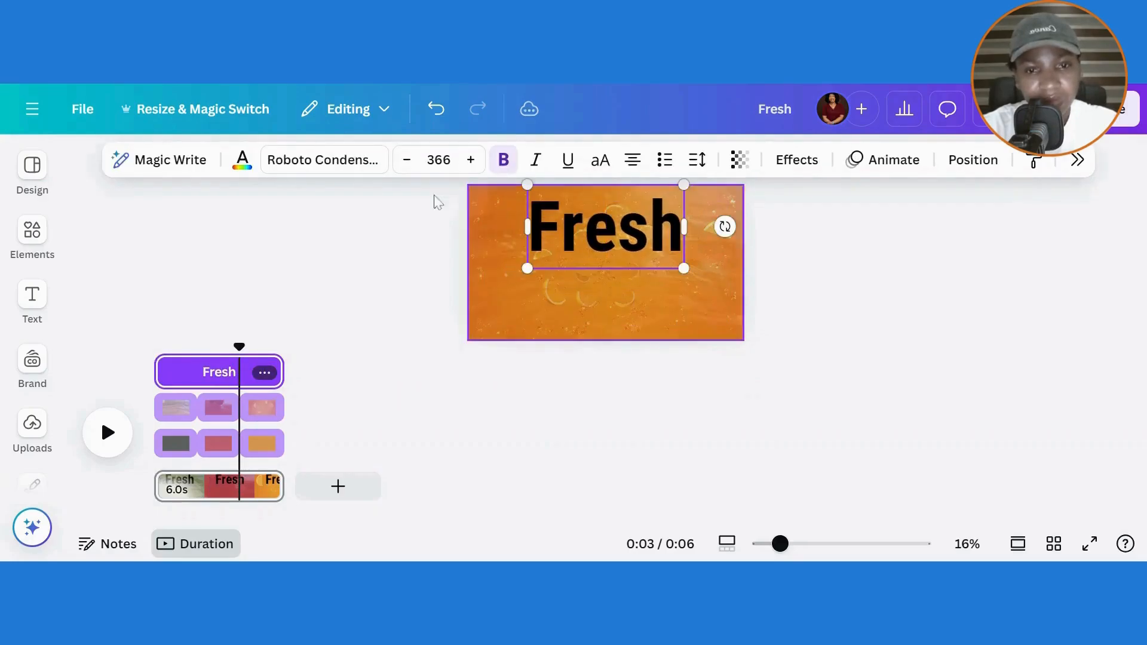
click(456, 261)
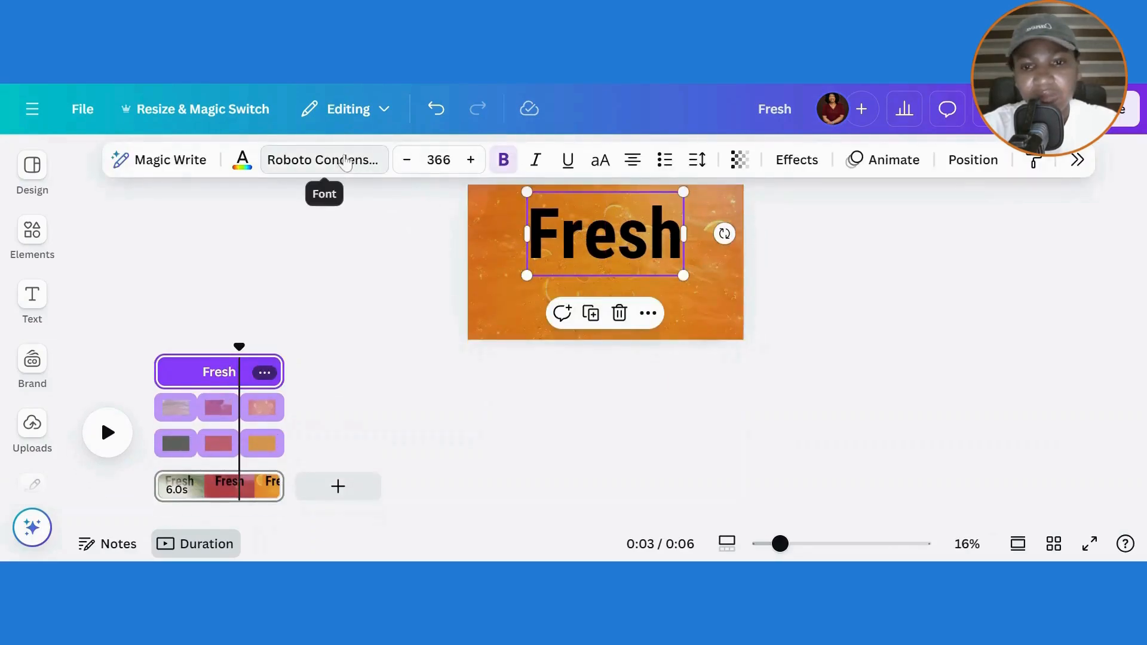
Search the fonts for "itc b" and set the "Fresh" heading to ITC Bauhaus.
click(328, 162)
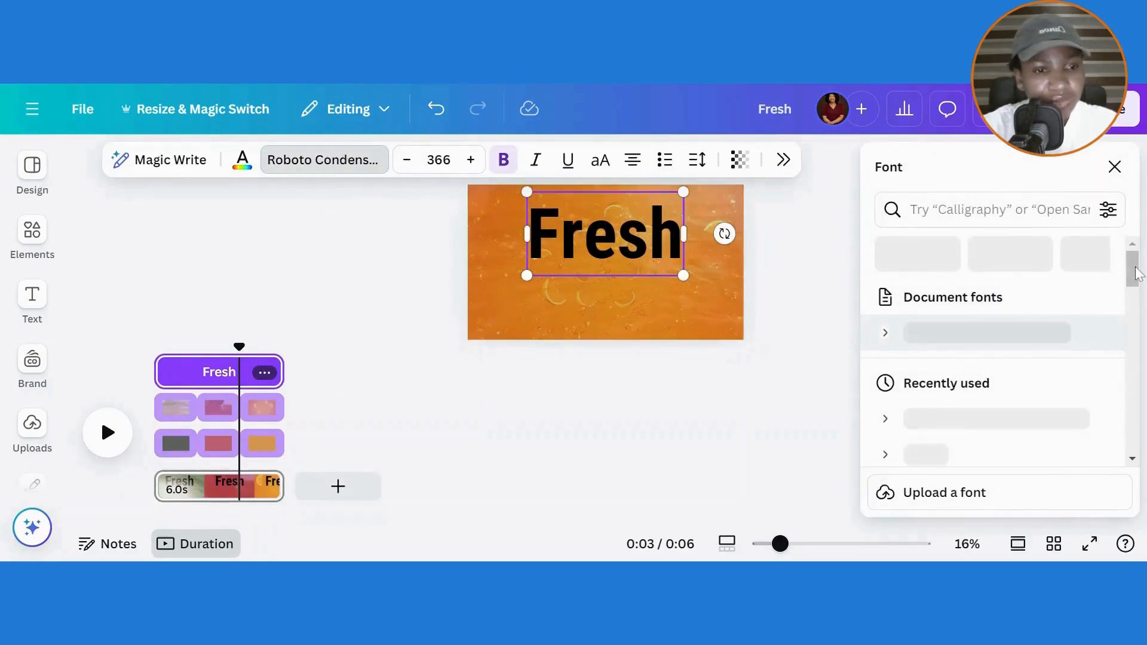
click(338, 170)
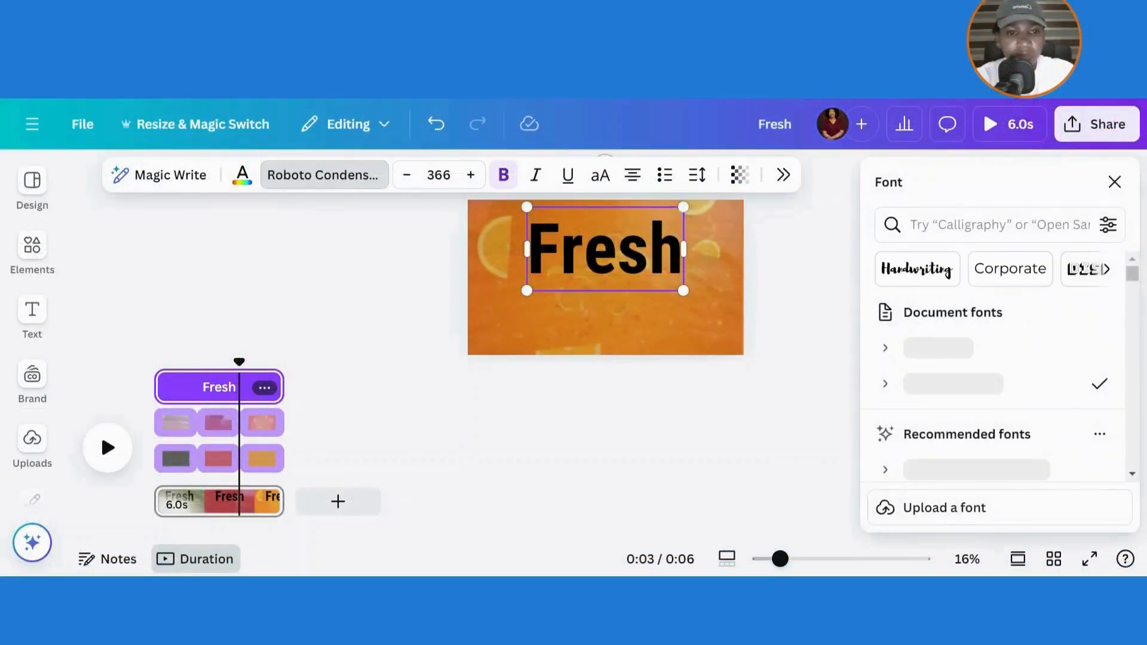
click(980, 226)
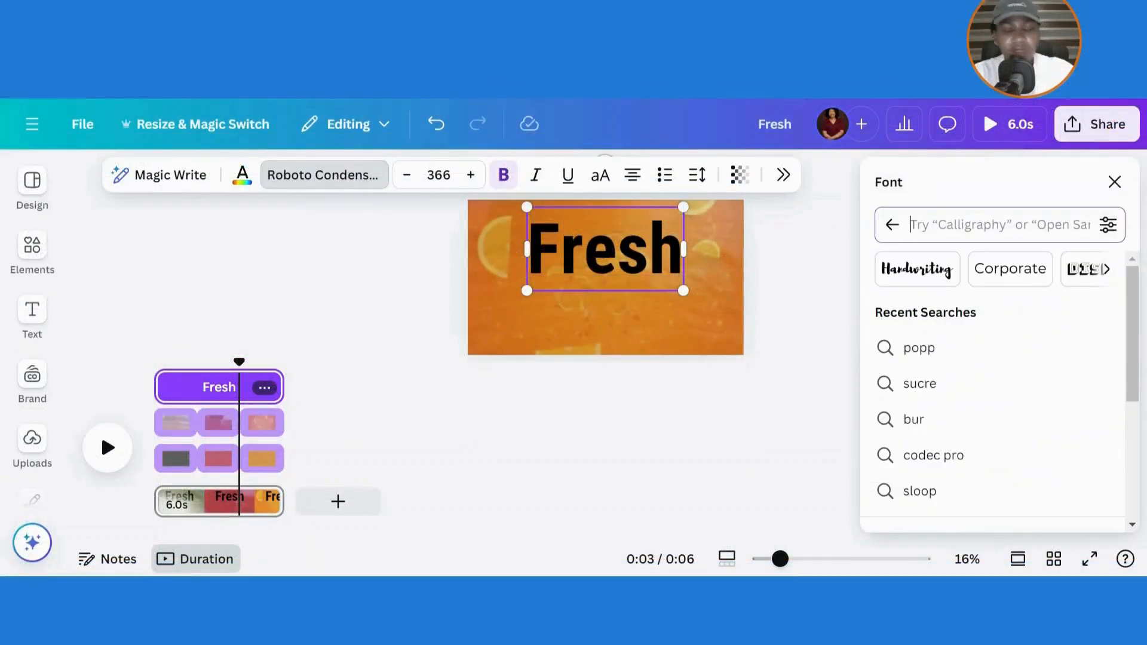
text(itc)
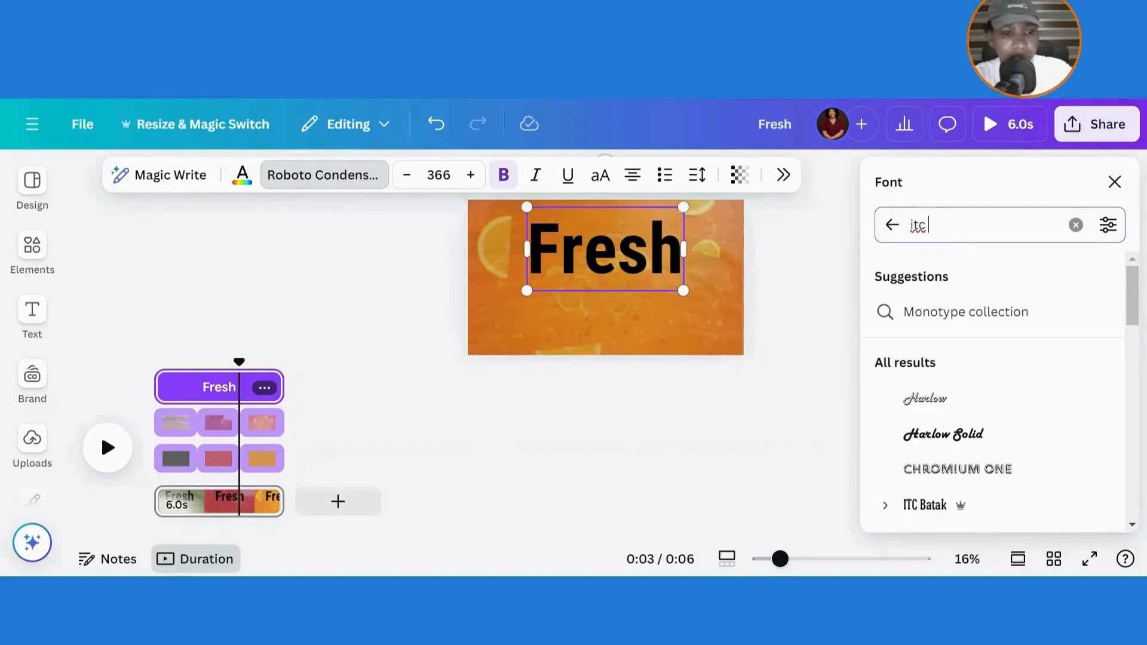
text( b)
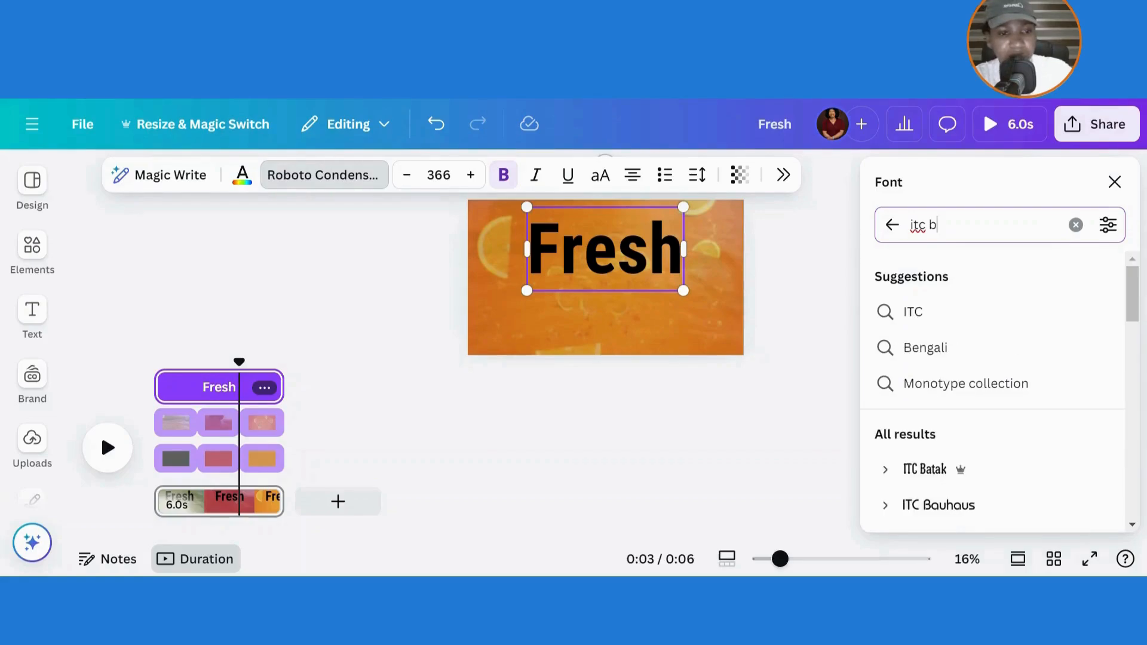
click(927, 510)
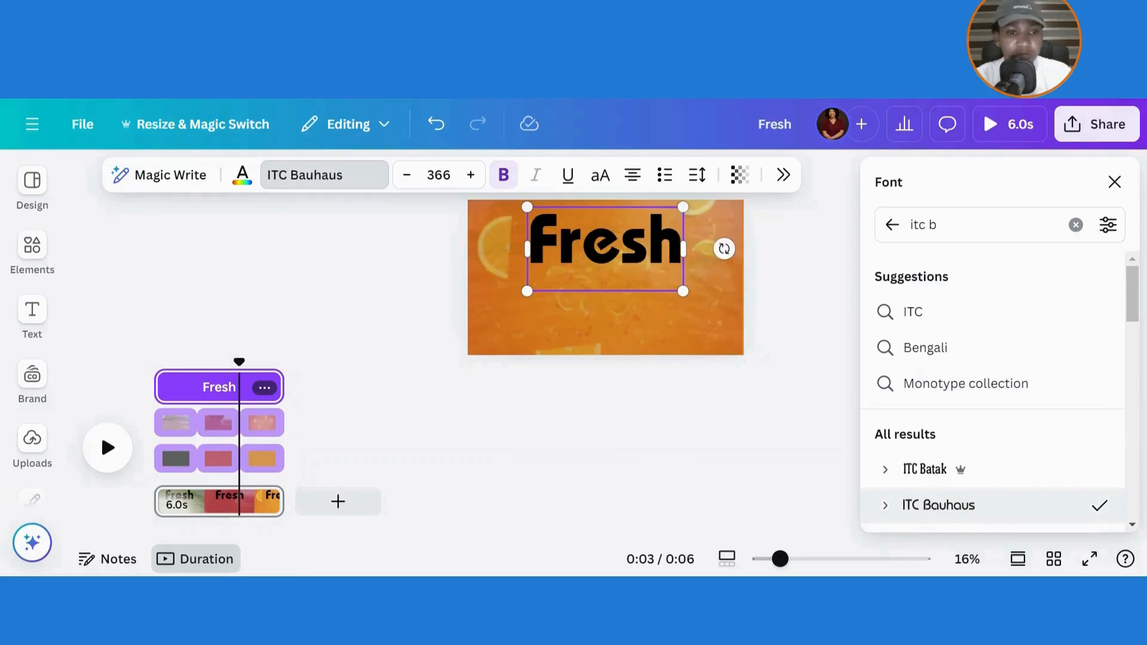
Enlarge the "Fresh" heading to font size 587 and position it across nearly the full width of the page.
click(1115, 181)
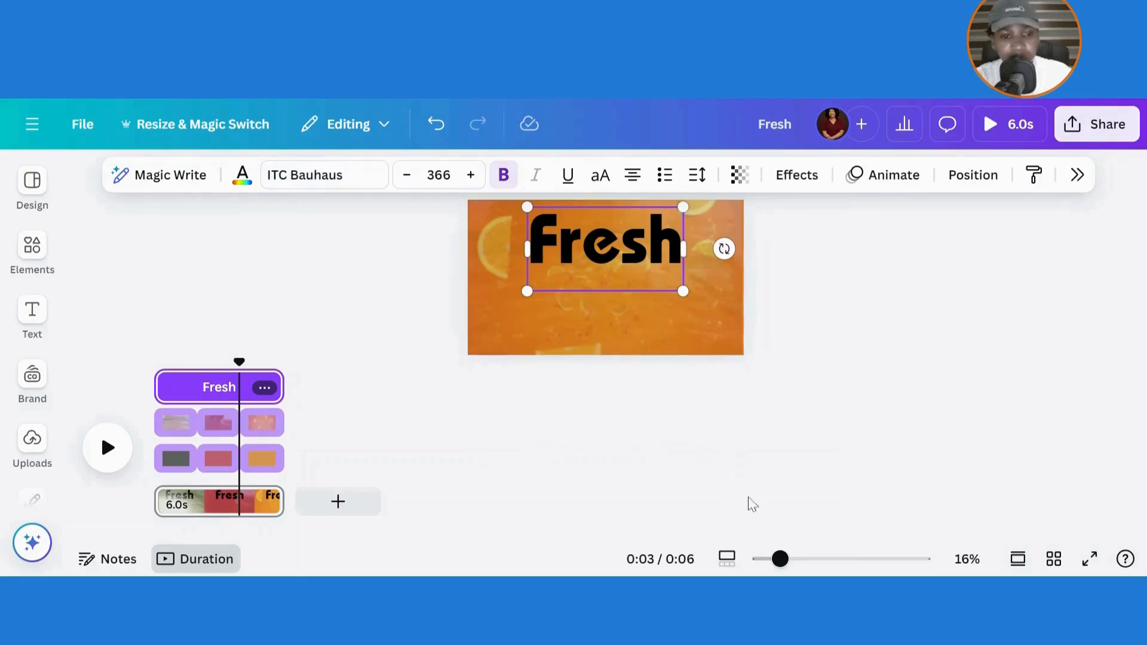
drag(787, 561, 795, 559)
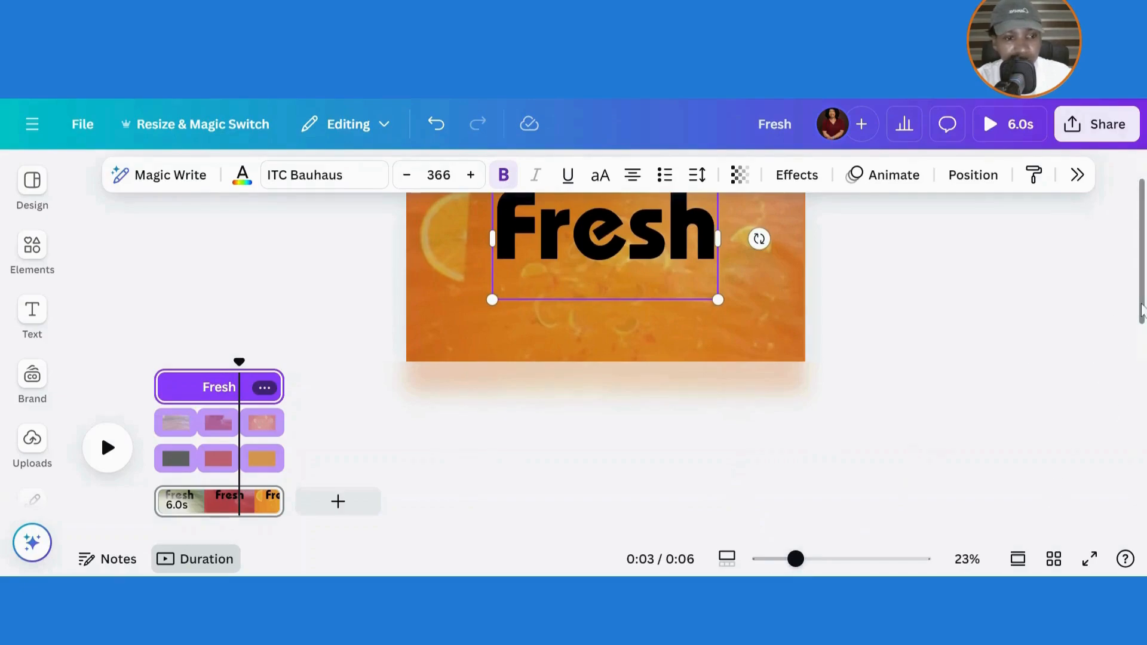
scroll(1131, 260, up, 1)
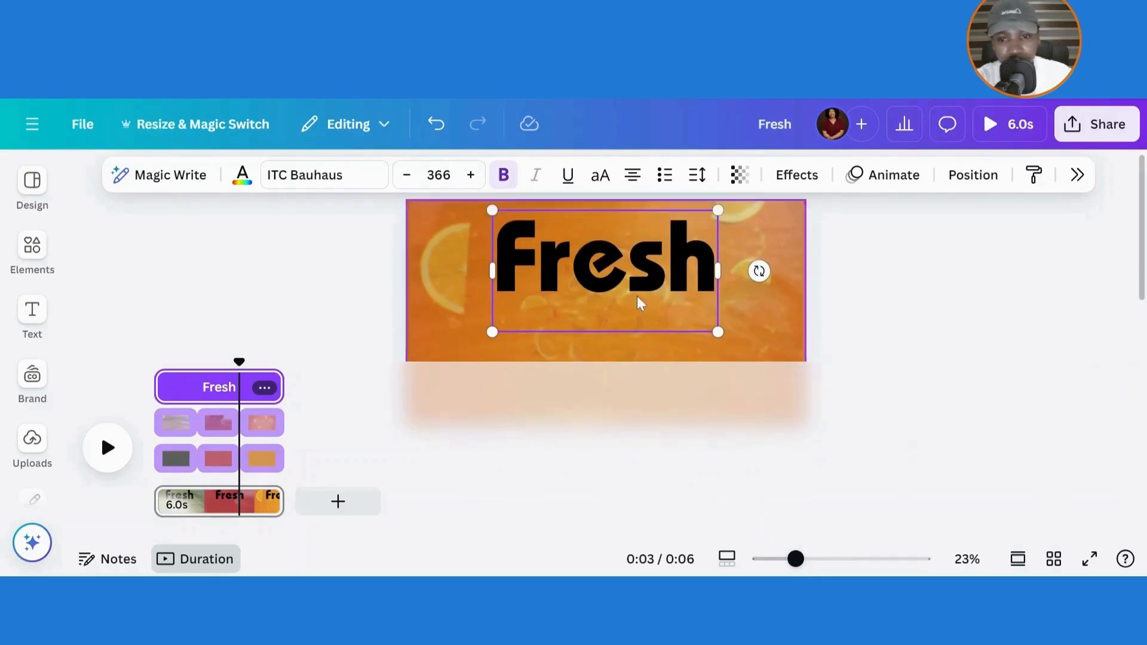
drag(618, 281, 540, 269)
drag(639, 322, 795, 360)
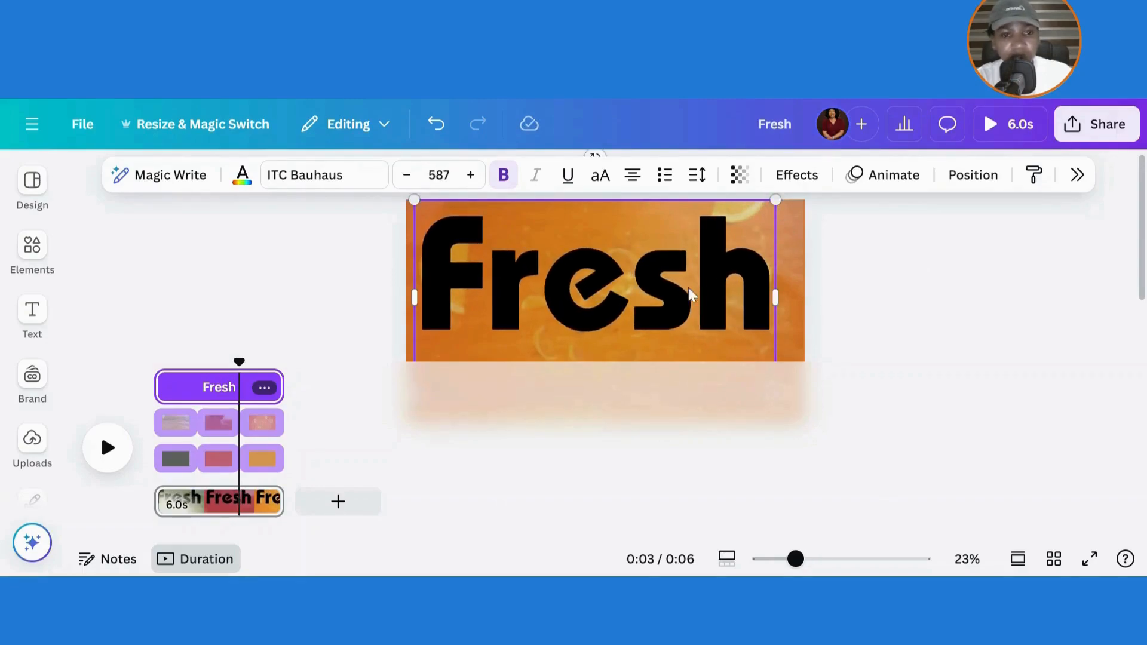
drag(688, 288, 698, 297)
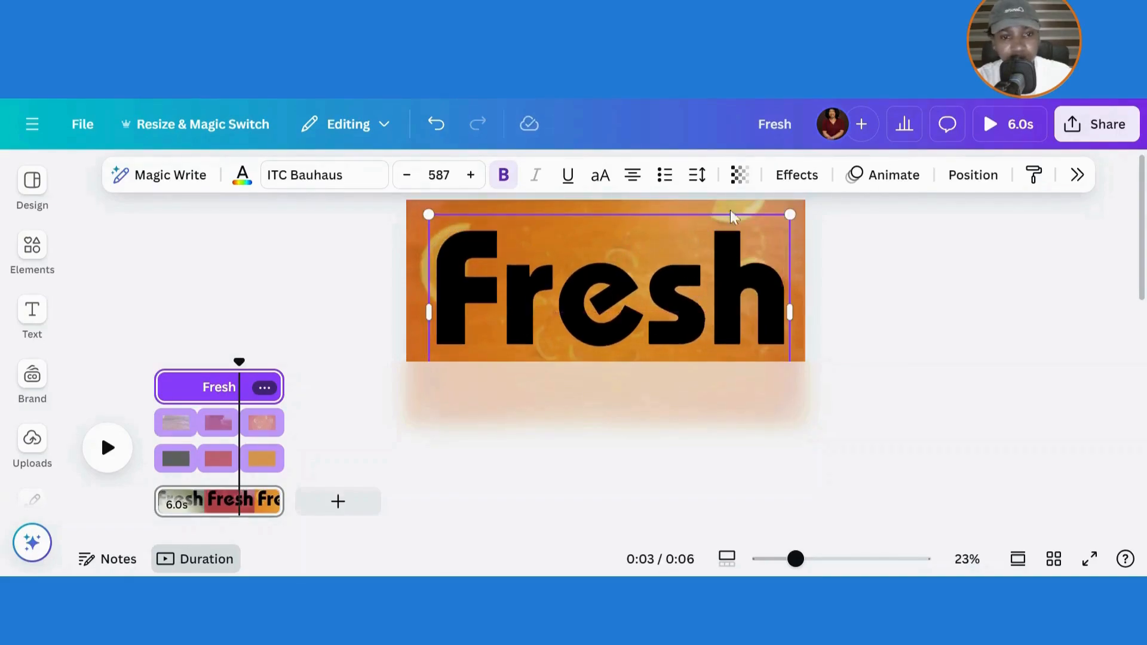
Apply the Outline effect to the "Fresh" heading and make the outline white.
click(797, 179)
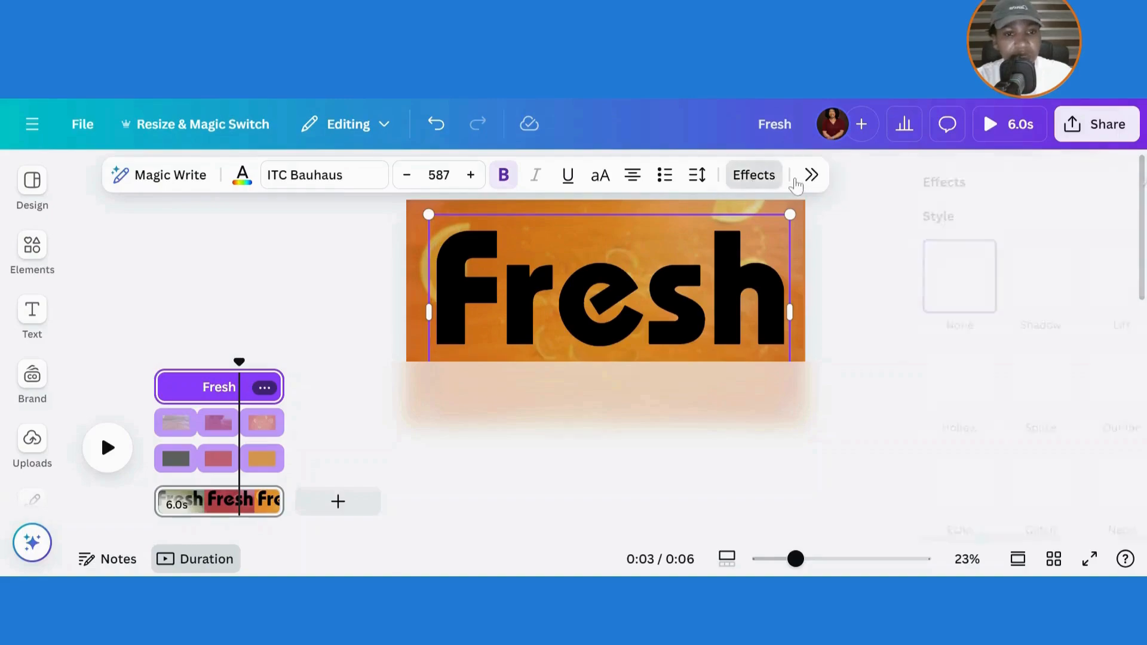
click(1075, 402)
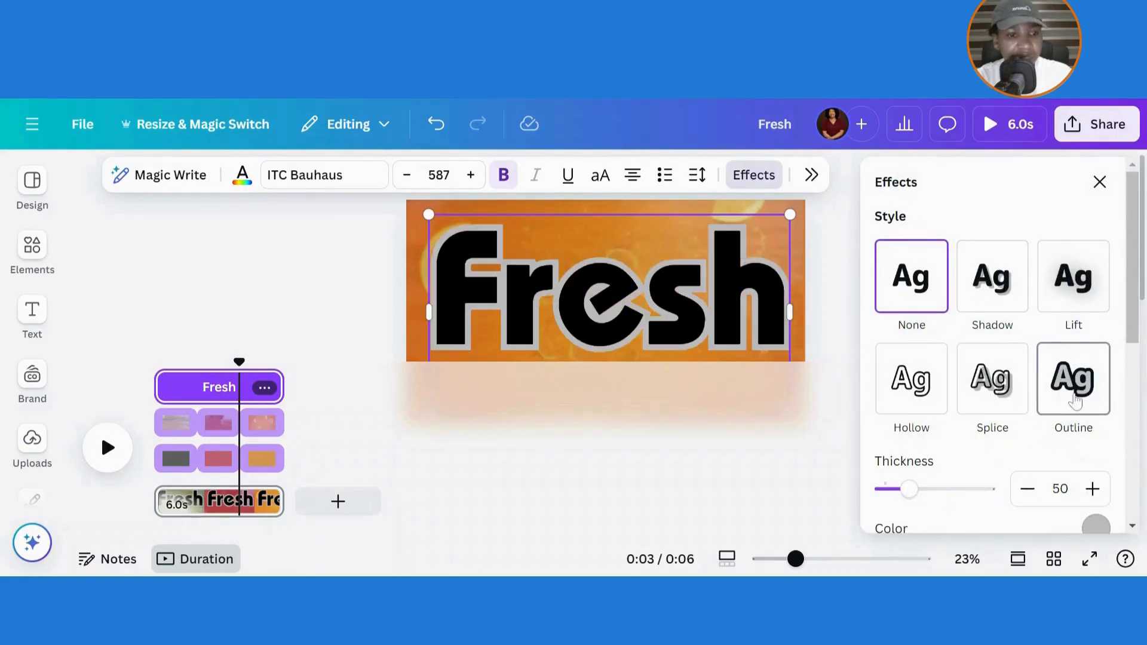
click(1104, 526)
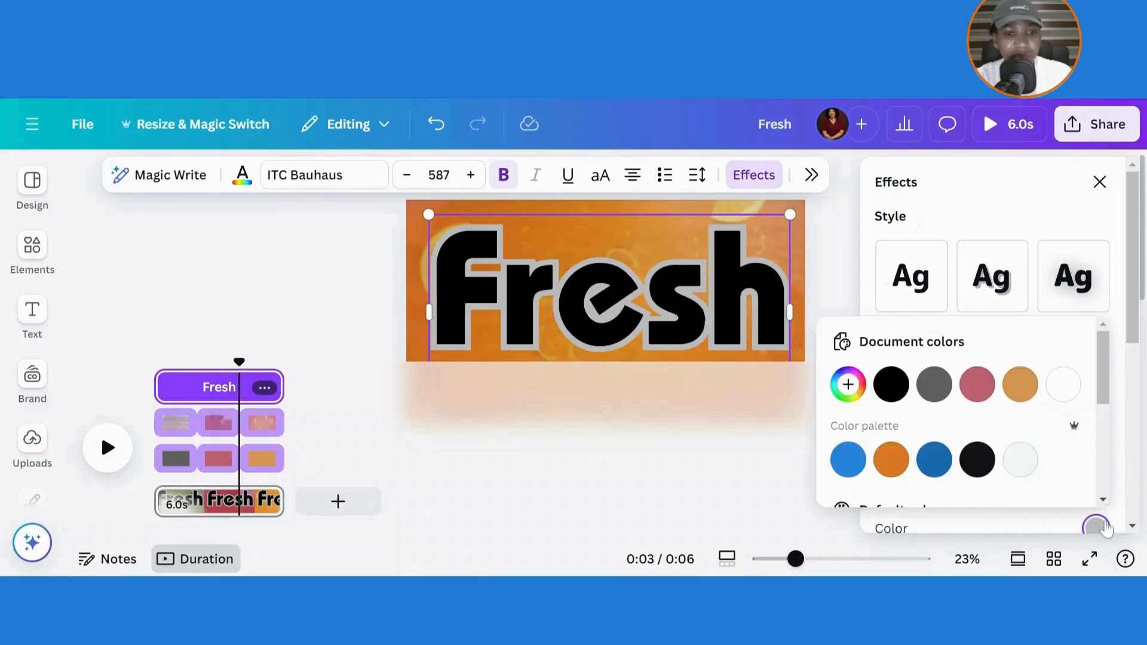
click(934, 388)
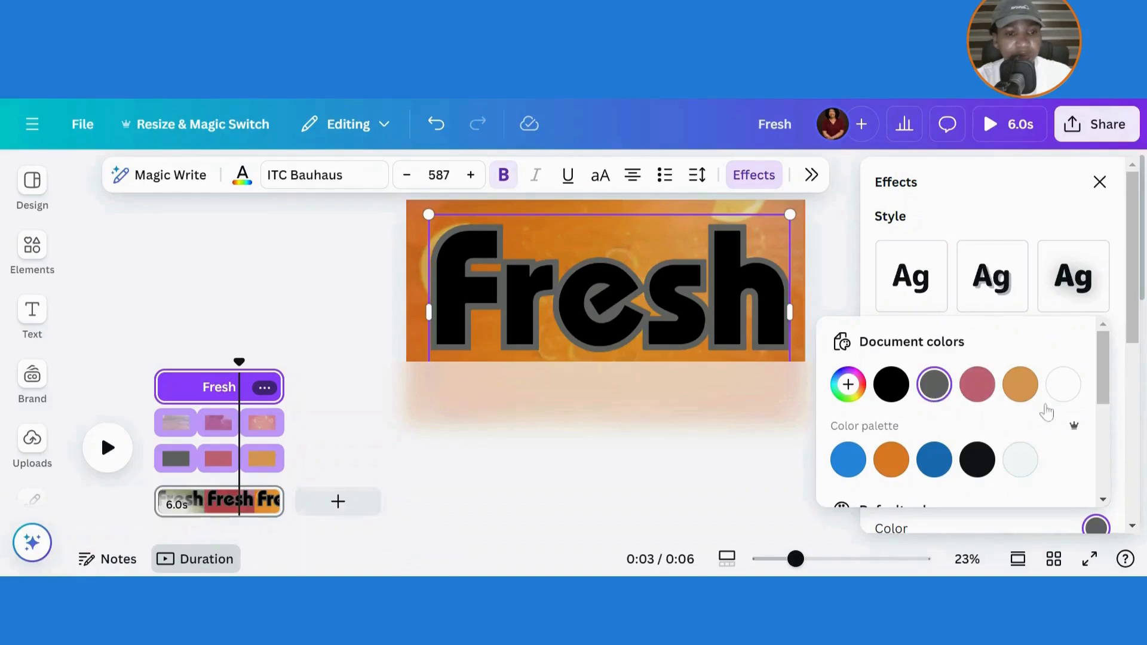
click(1068, 388)
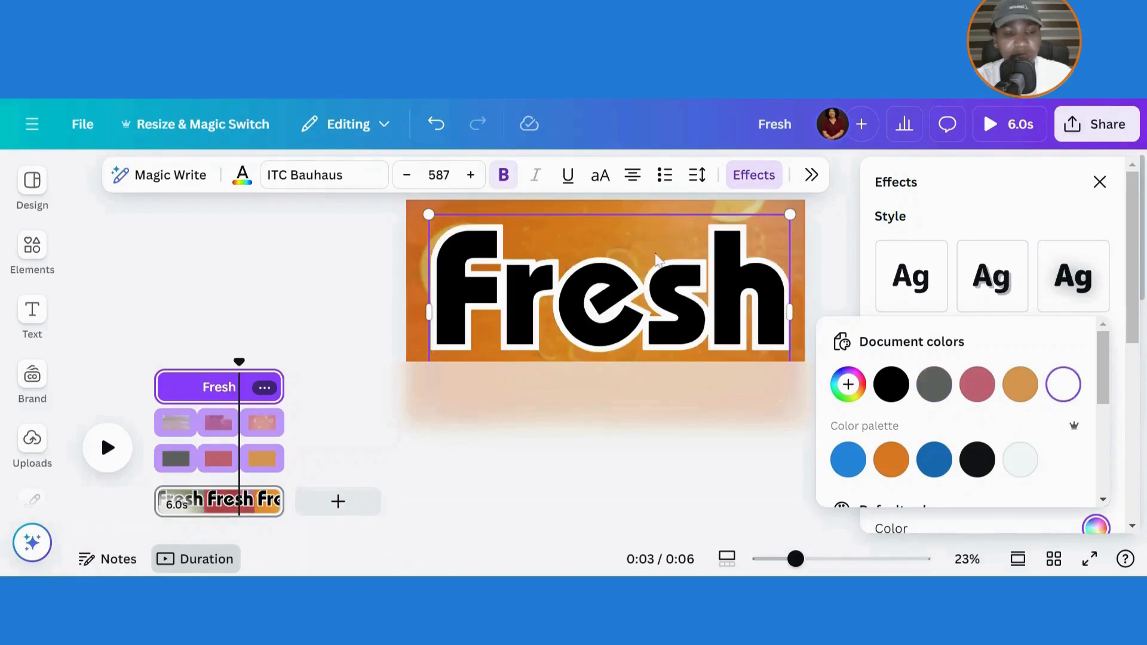
click(1099, 181)
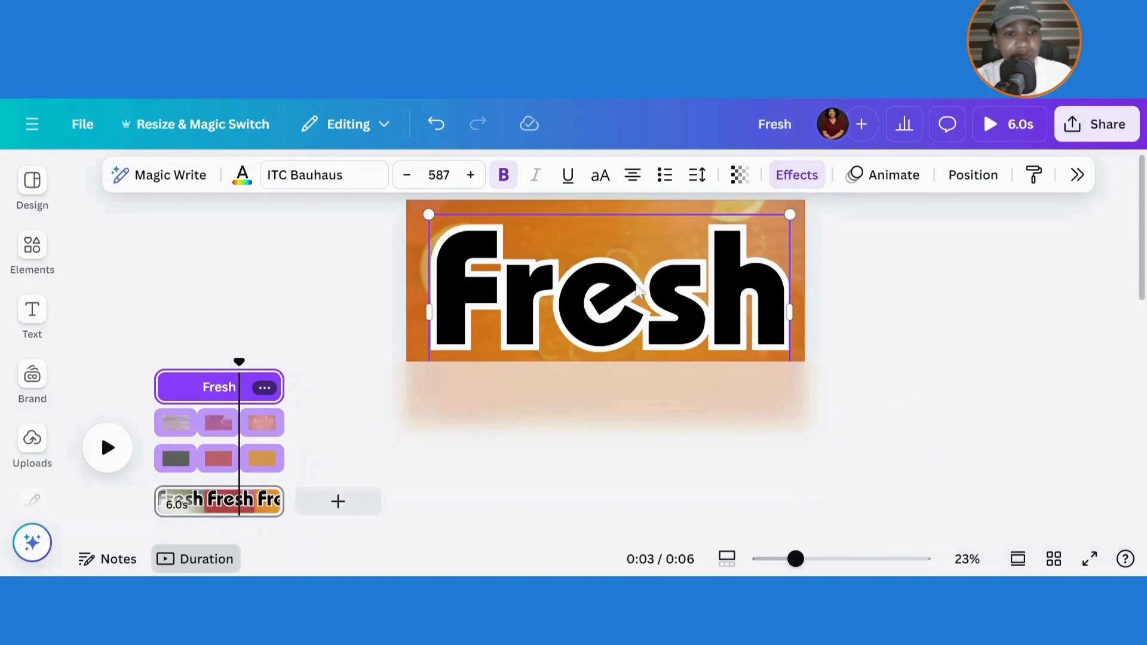
Recolour the "Fresh" heading with the dark grey #616461 and shorten its time on the page to 2.5 seconds.
click(243, 178)
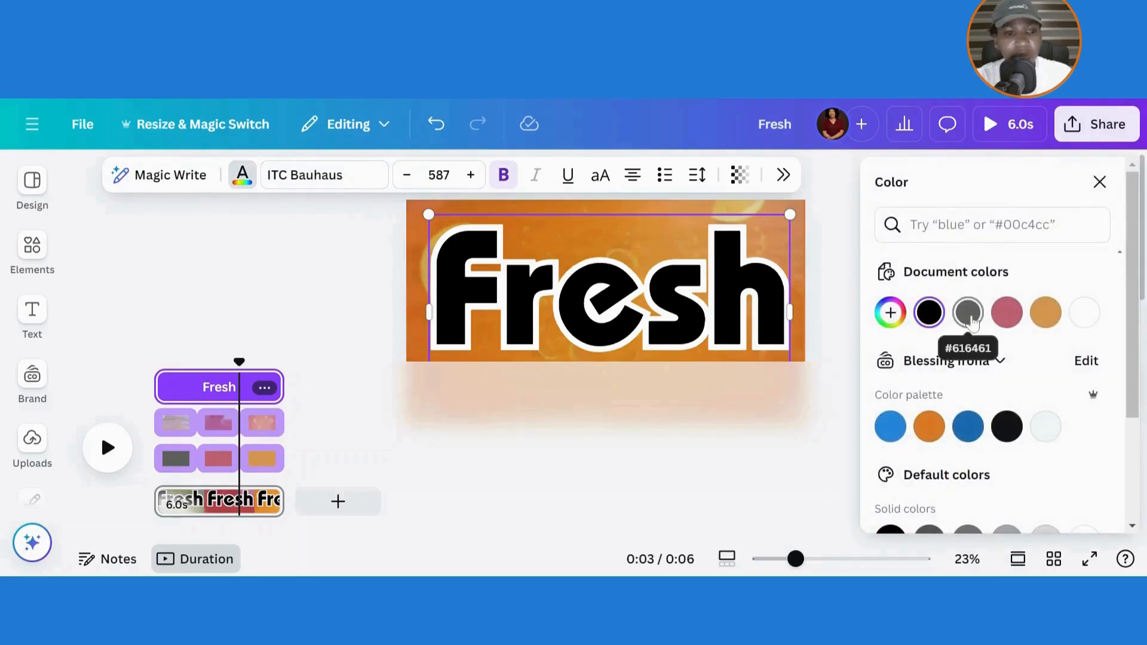
click(968, 313)
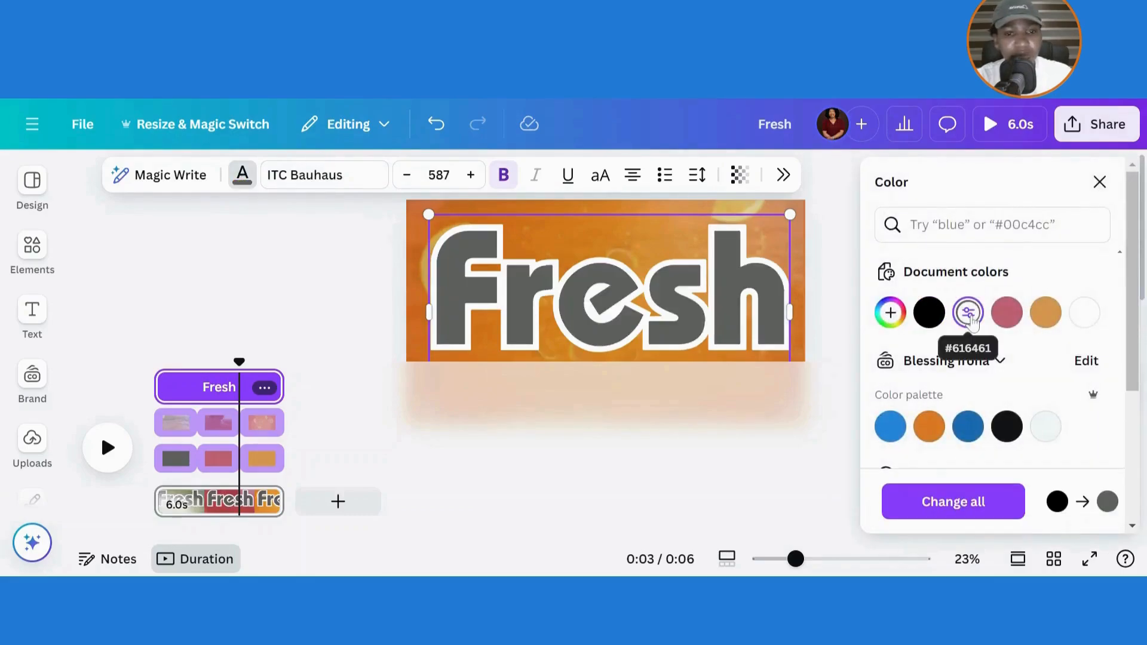
click(1100, 183)
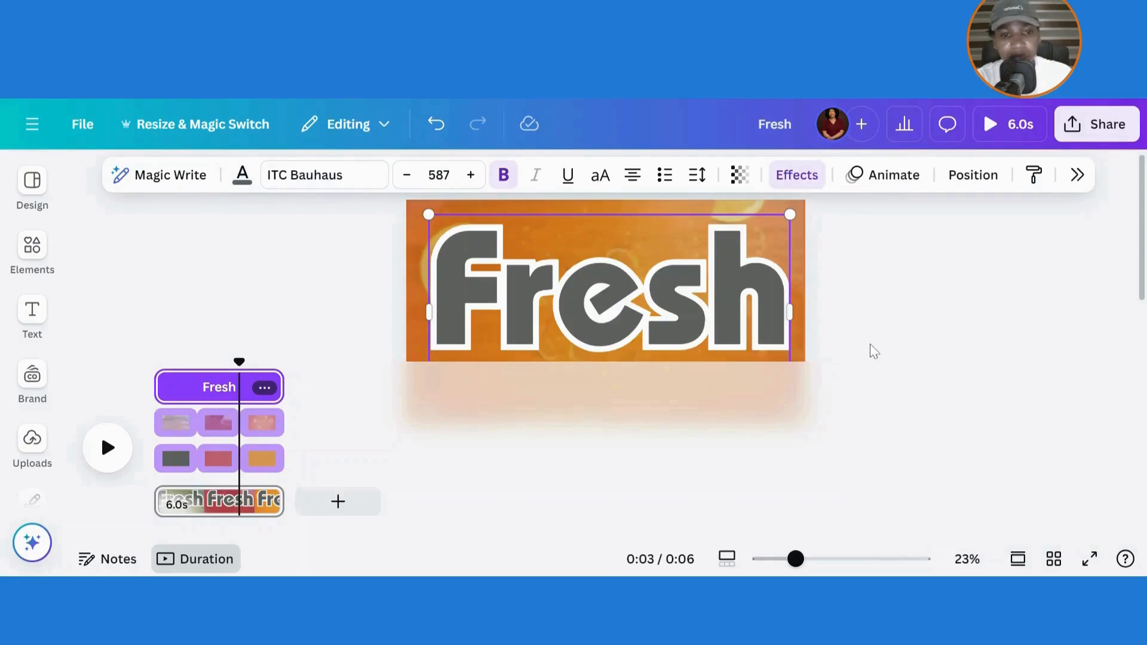
mouse_move(279, 386)
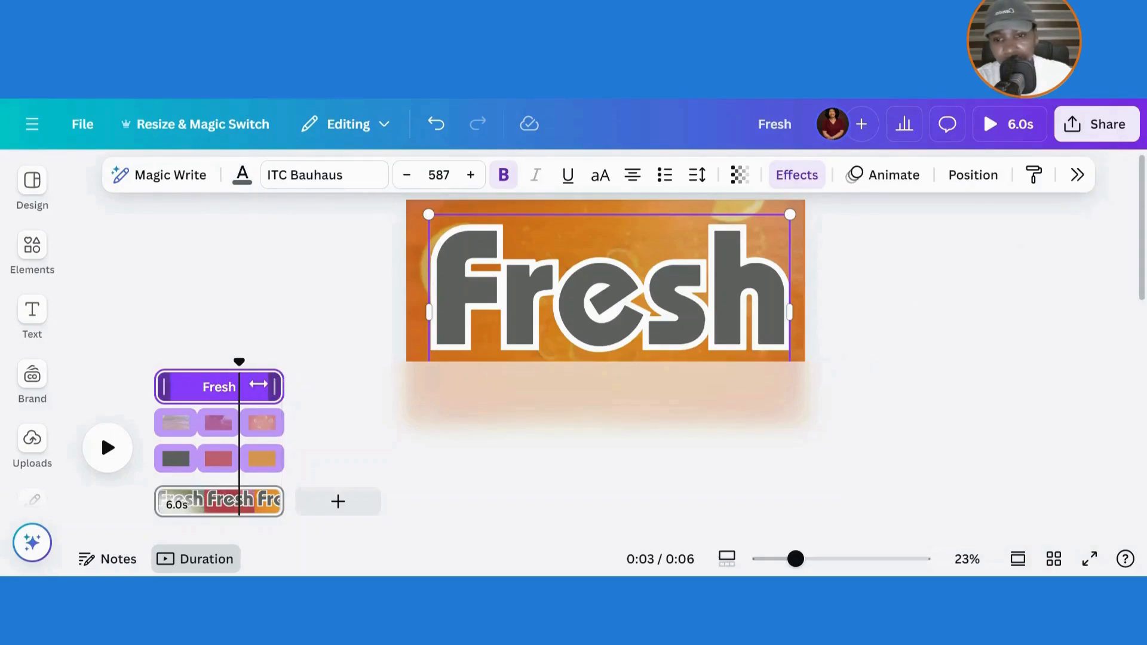
drag(258, 384, 205, 385)
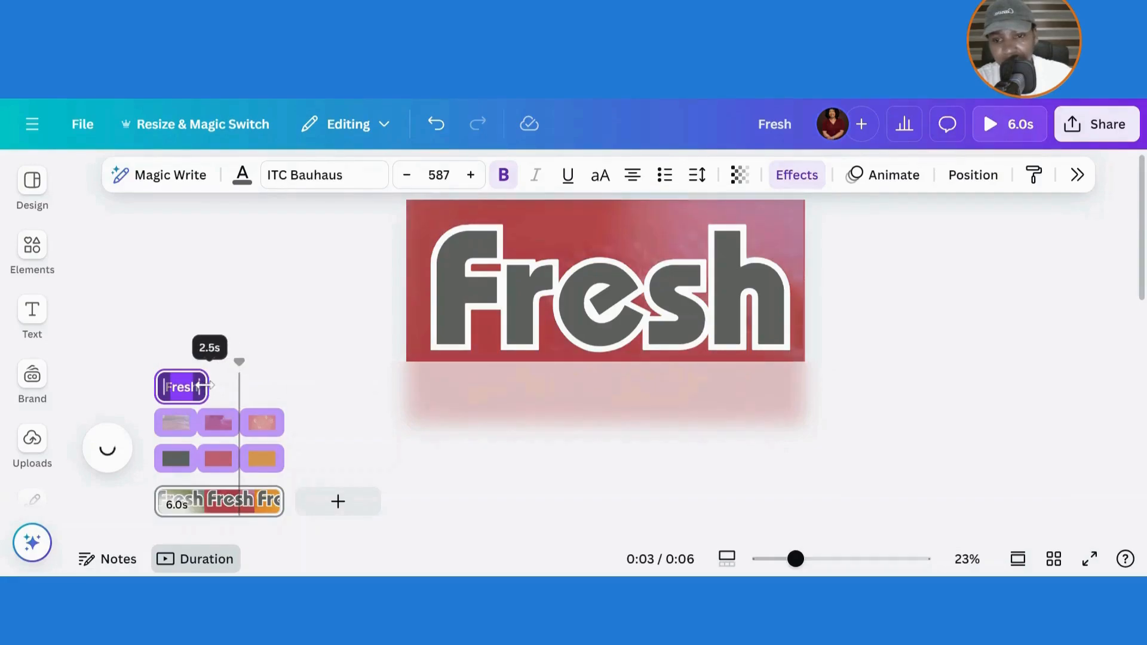
Add a second line reading "fresh" to the heading and set its line spacing to 0.5.
click(577, 298)
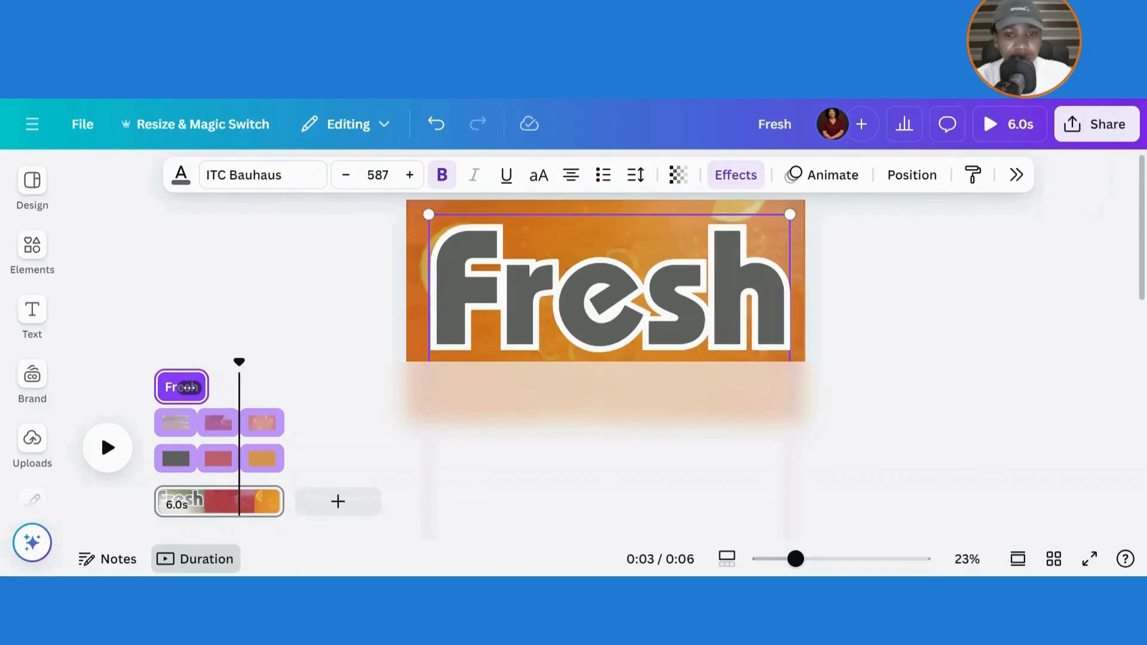
text(fr)
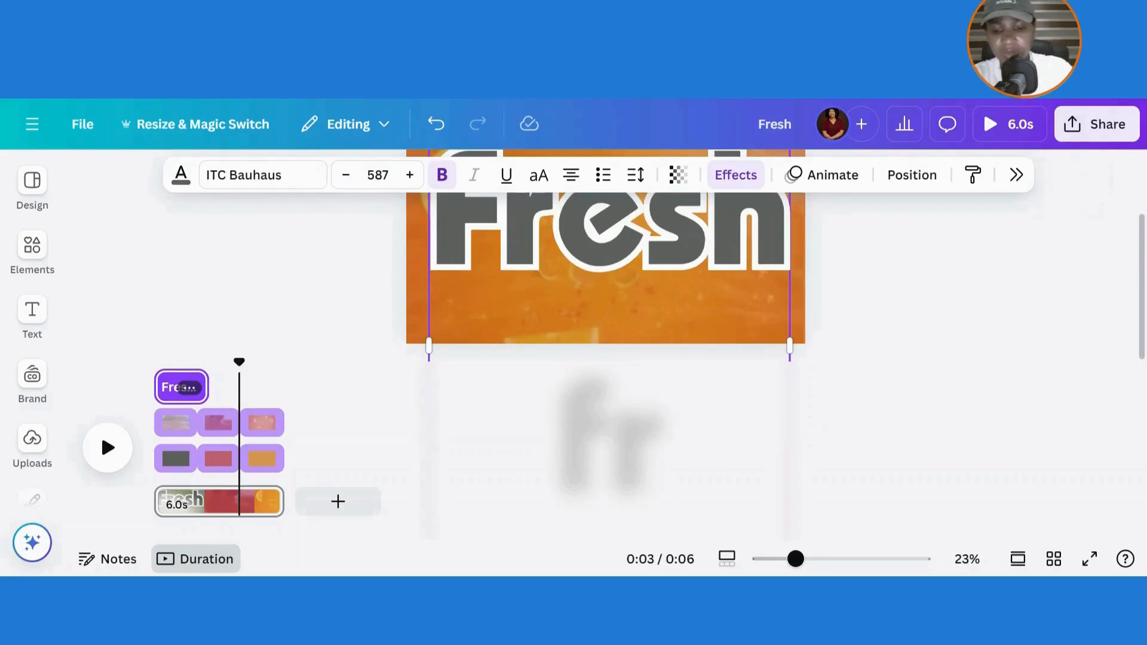
text(esh)
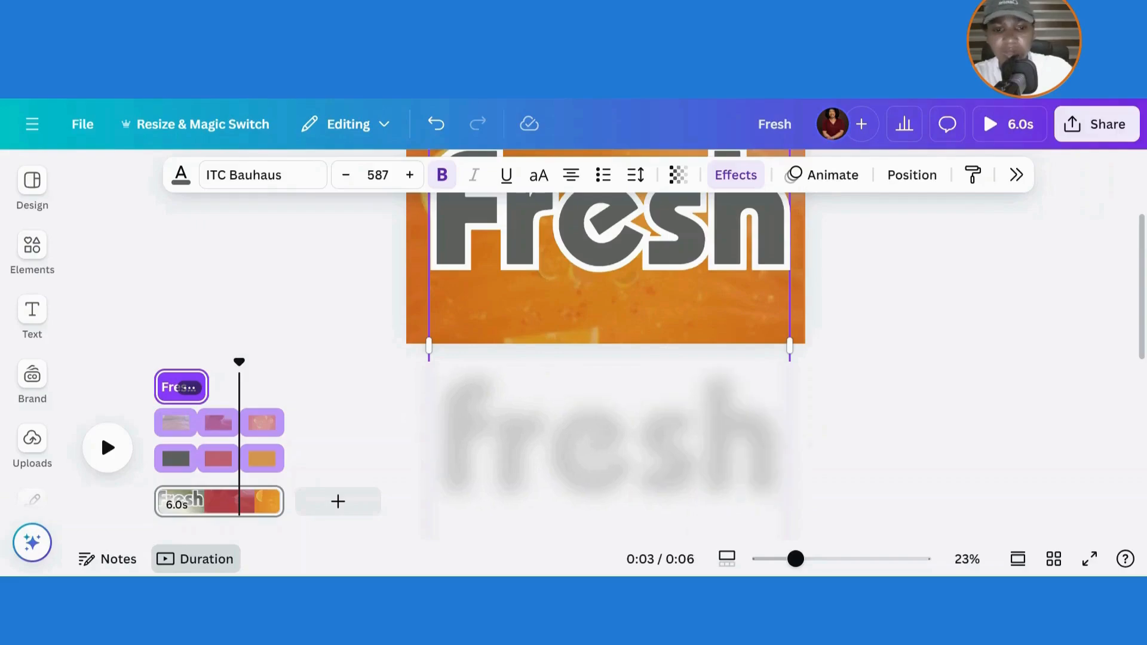
click(634, 175)
drag(604, 310, 523, 317)
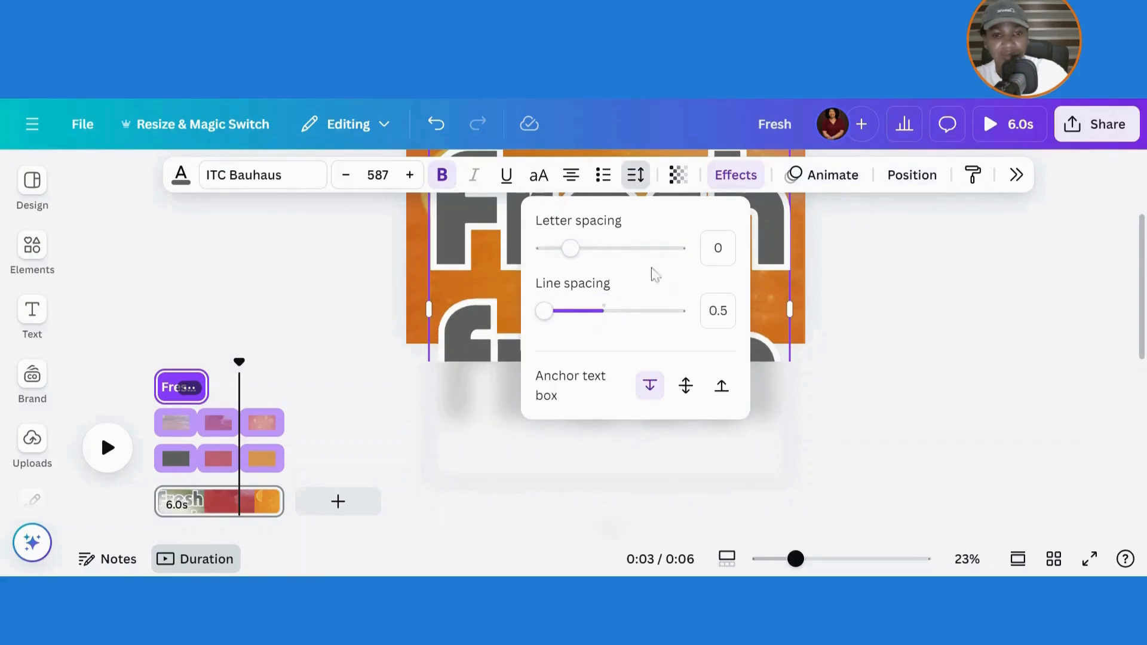
click(940, 298)
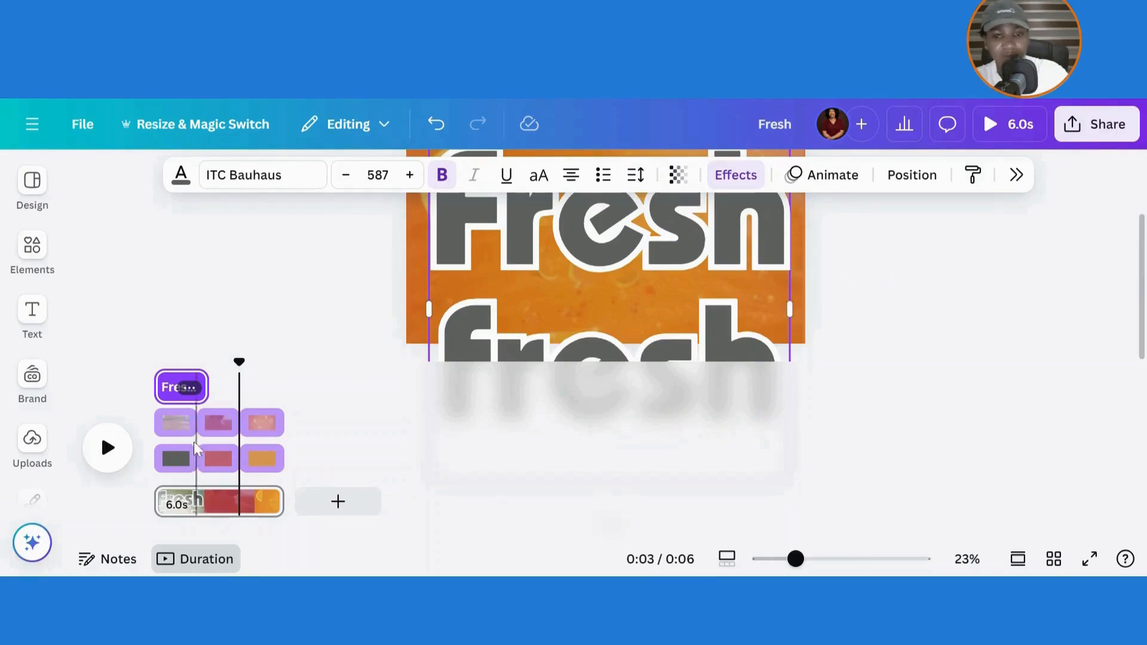
Return to the start of the timeline and reduce the two-line heading to font size 496.
click(147, 385)
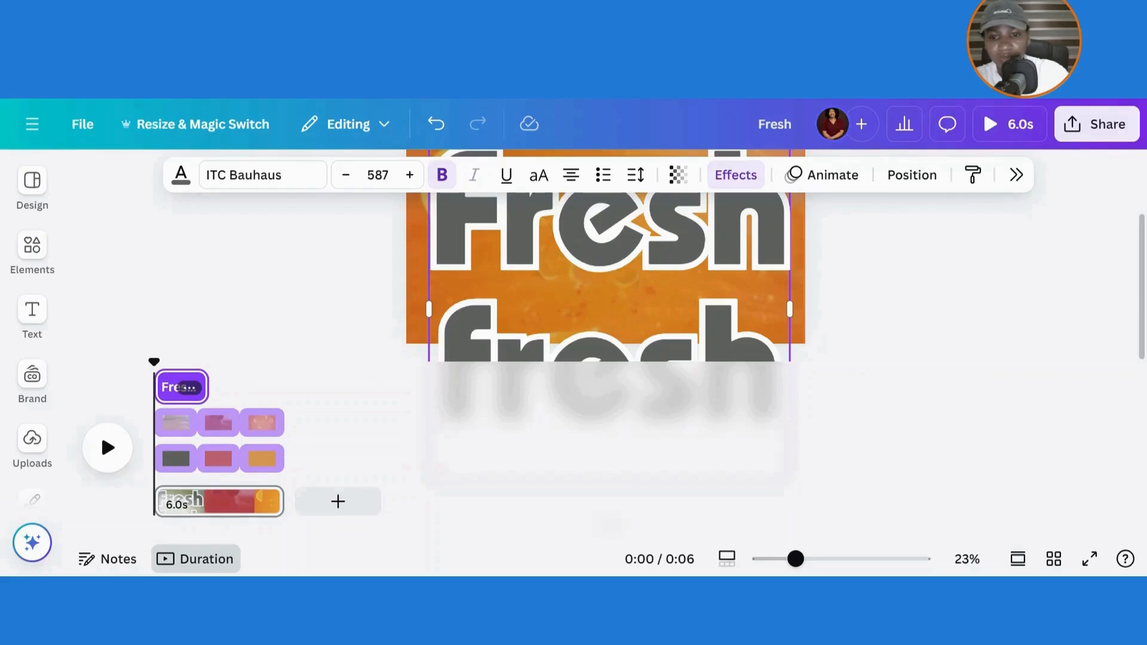
scroll(1104, 275, up, 3)
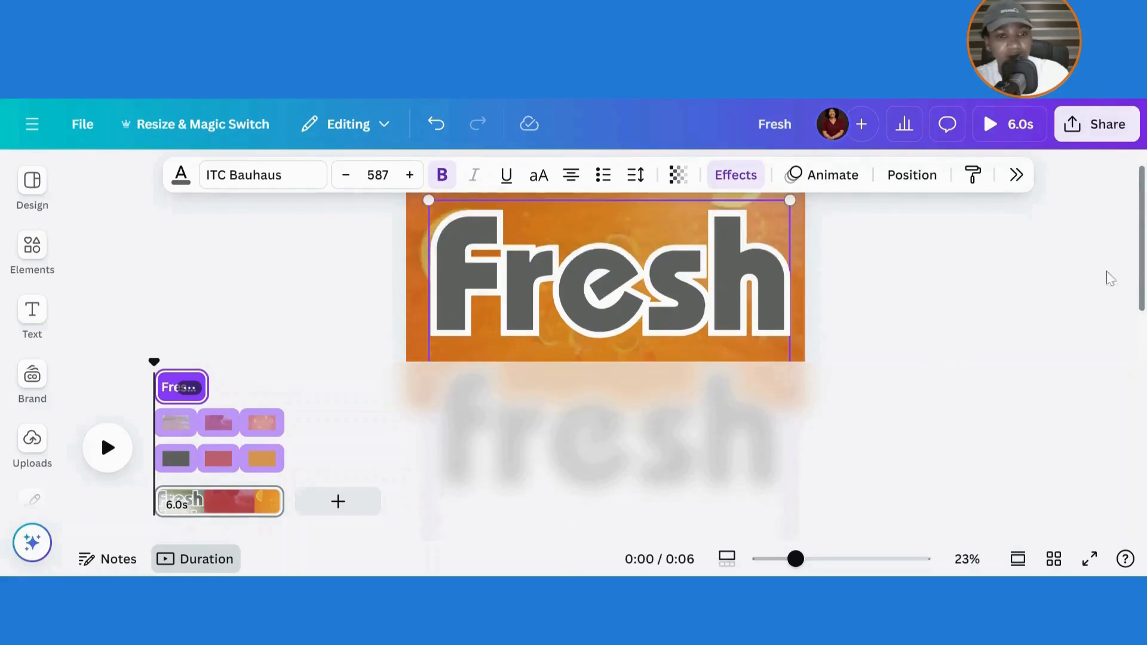
drag(791, 200, 725, 244)
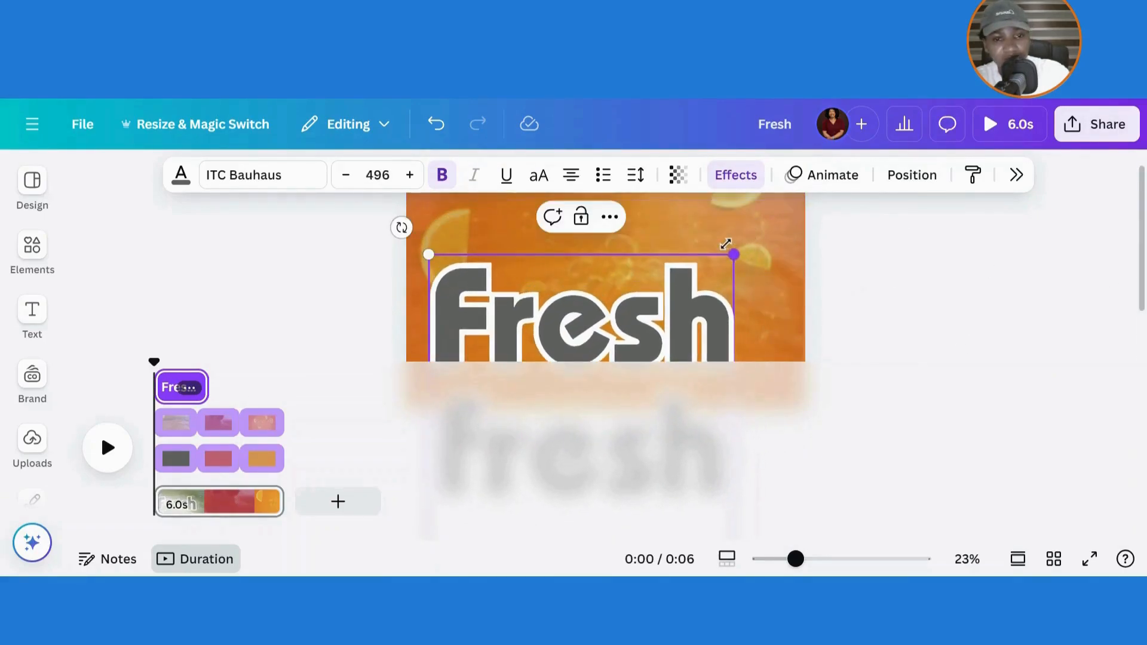
Select the orange juice video and hide the element timing tracks in the timeline.
click(781, 291)
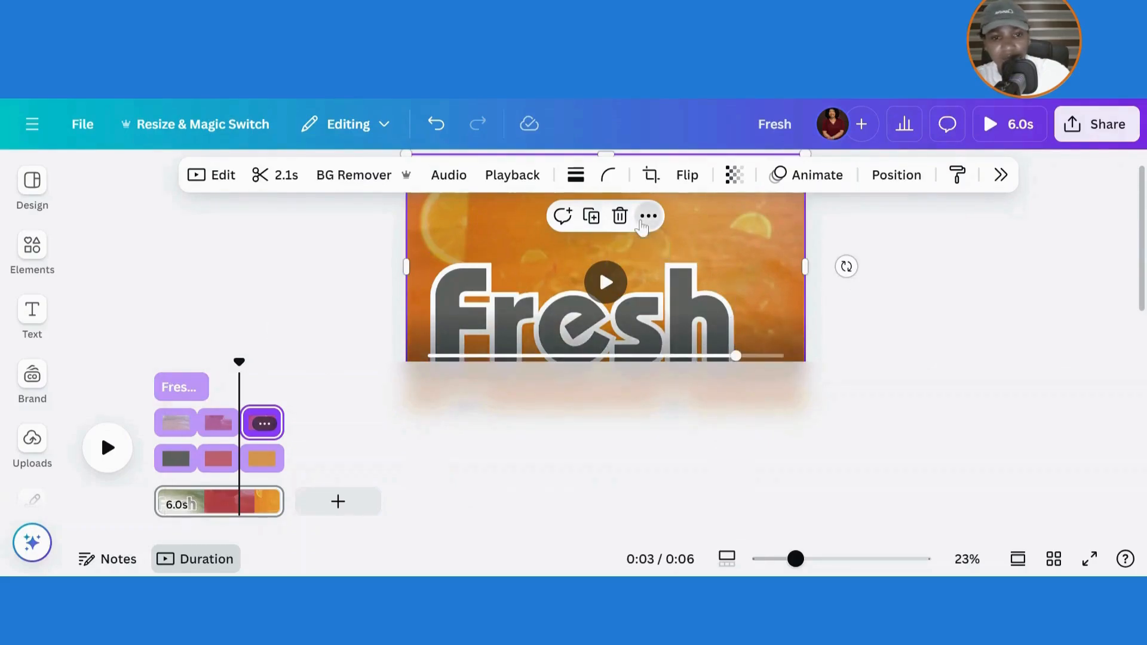
click(648, 215)
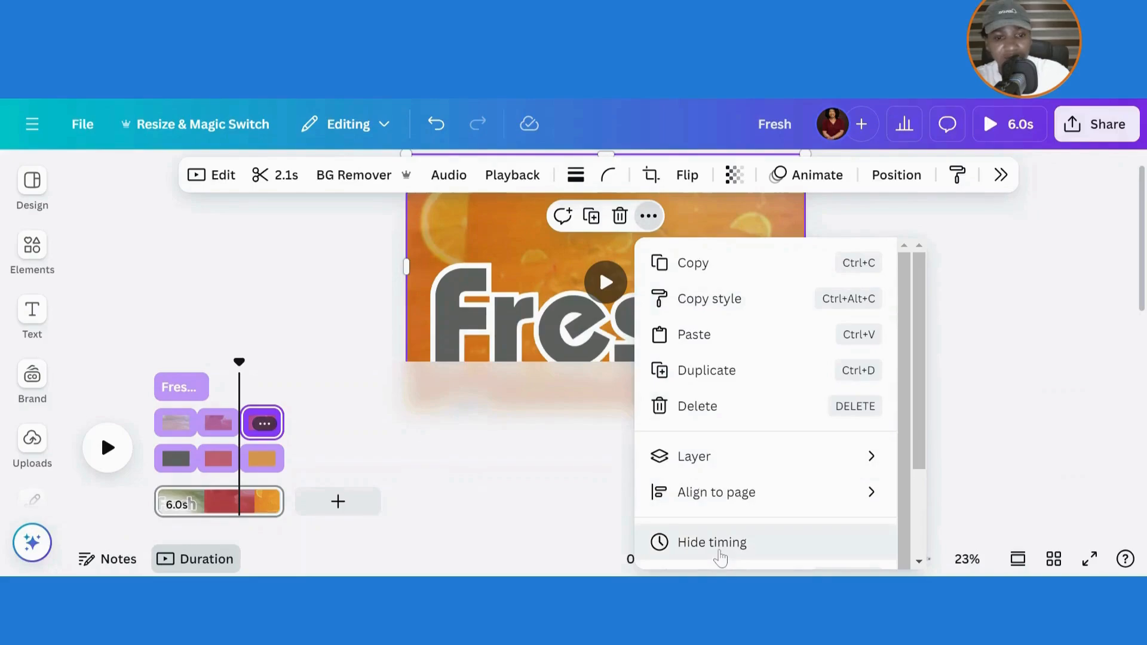
click(722, 556)
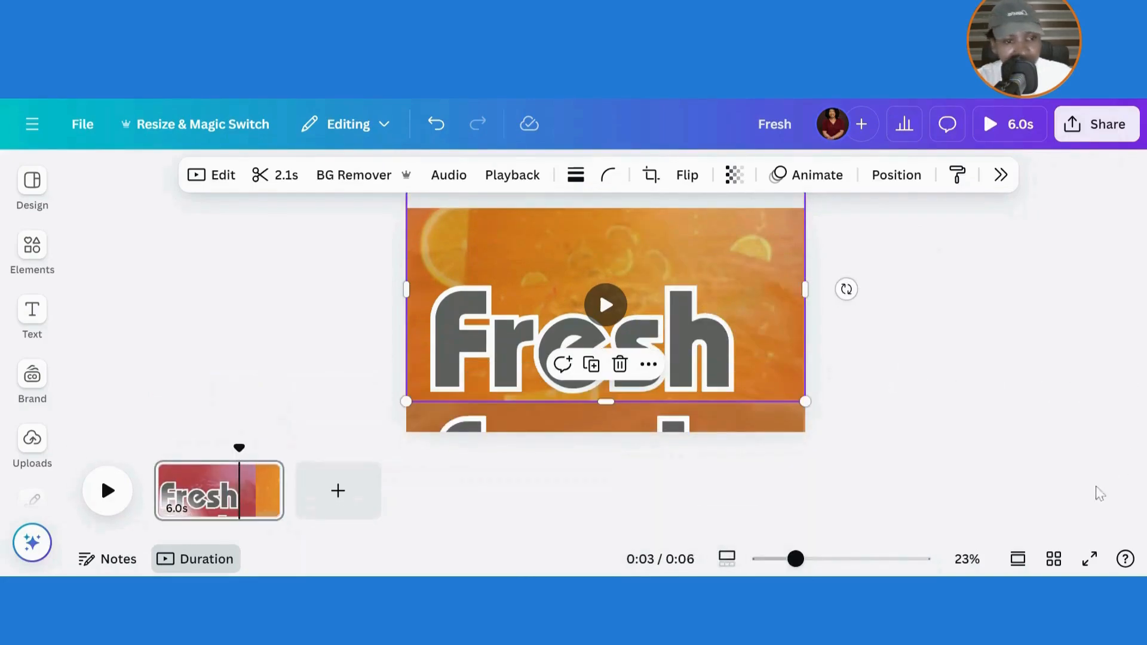
Reduce the two-line heading to font size 391 and centre it on the page so both lines fit.
drag(736, 264, 765, 248)
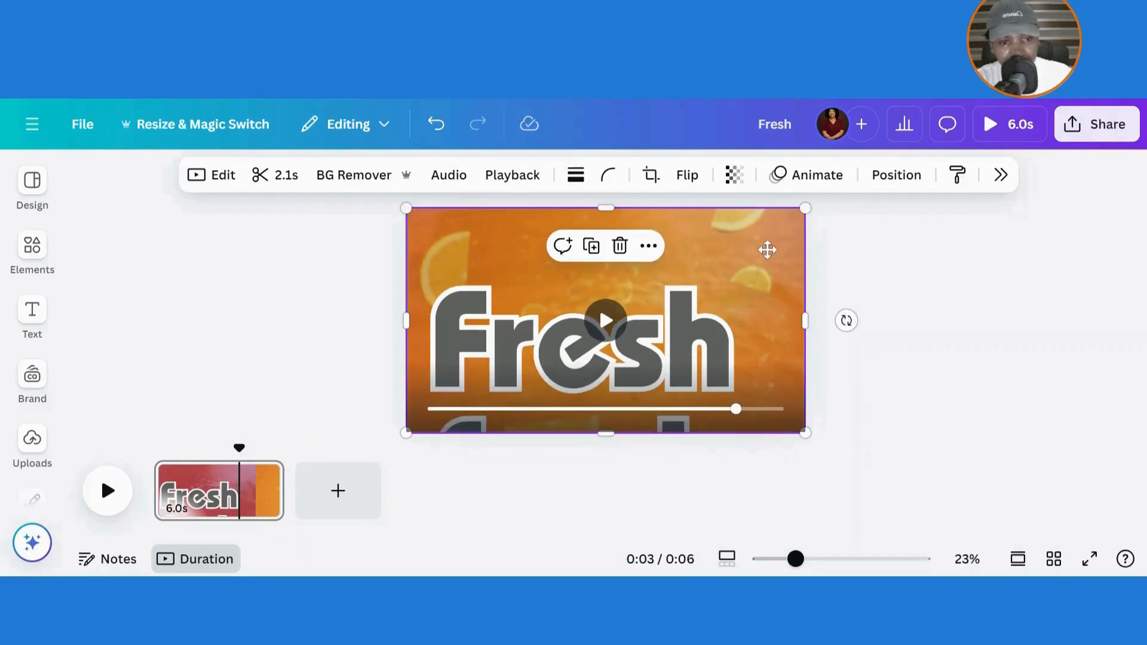
click(703, 319)
drag(707, 297, 691, 271)
drag(660, 334, 687, 277)
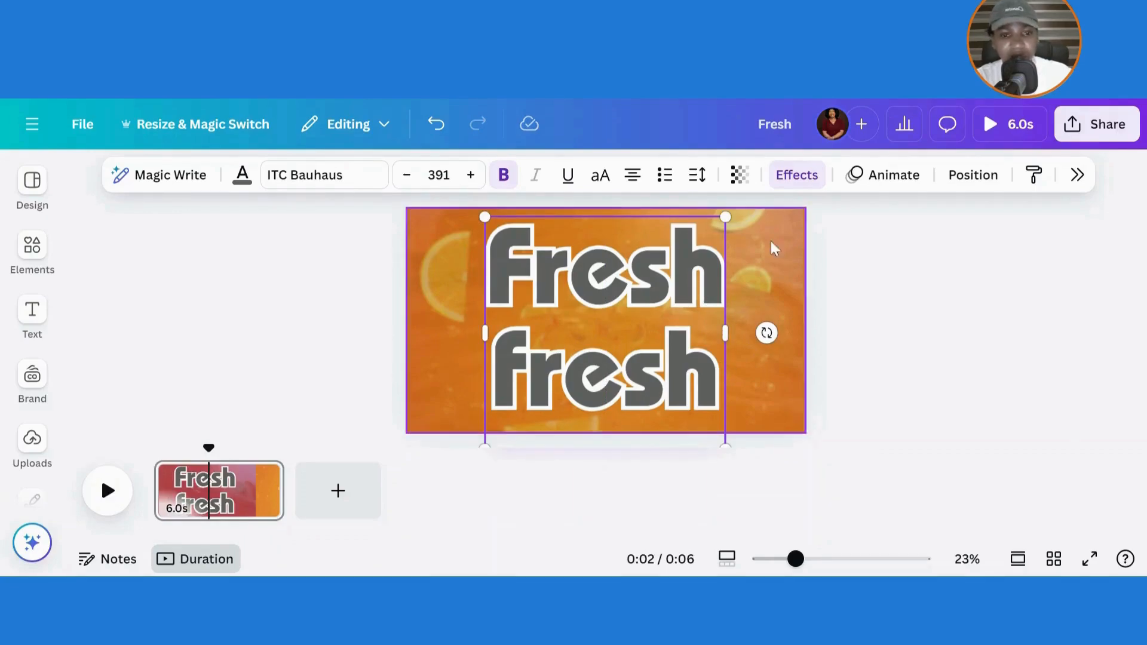
Widen the letter spacing of the two-line heading to 195.
click(696, 175)
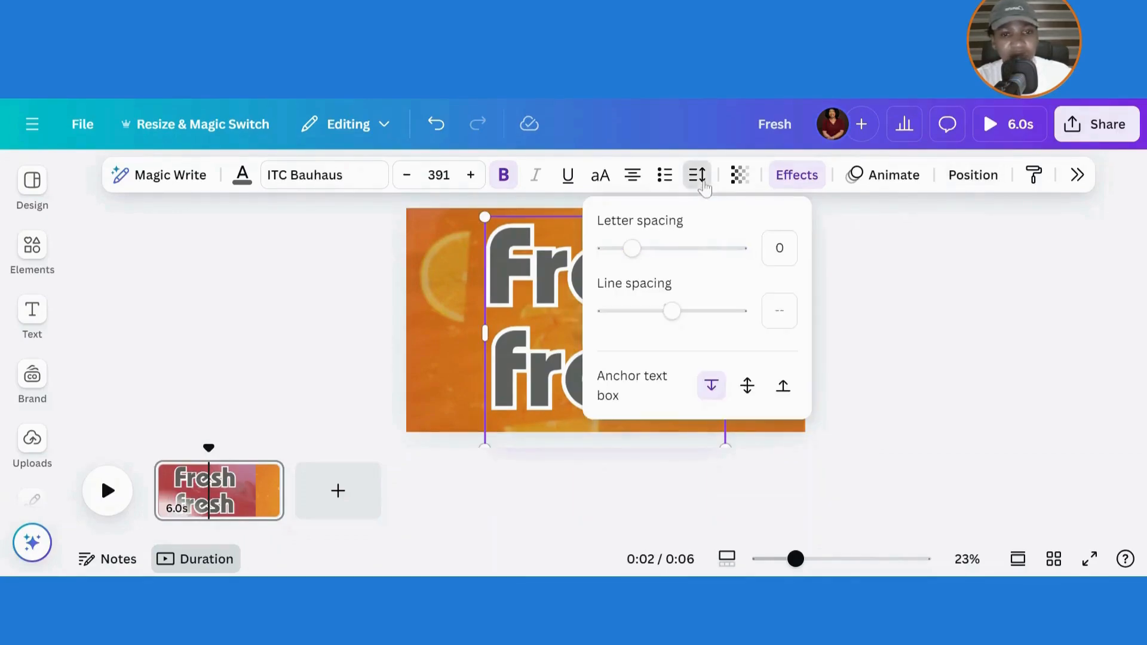
drag(632, 250, 658, 249)
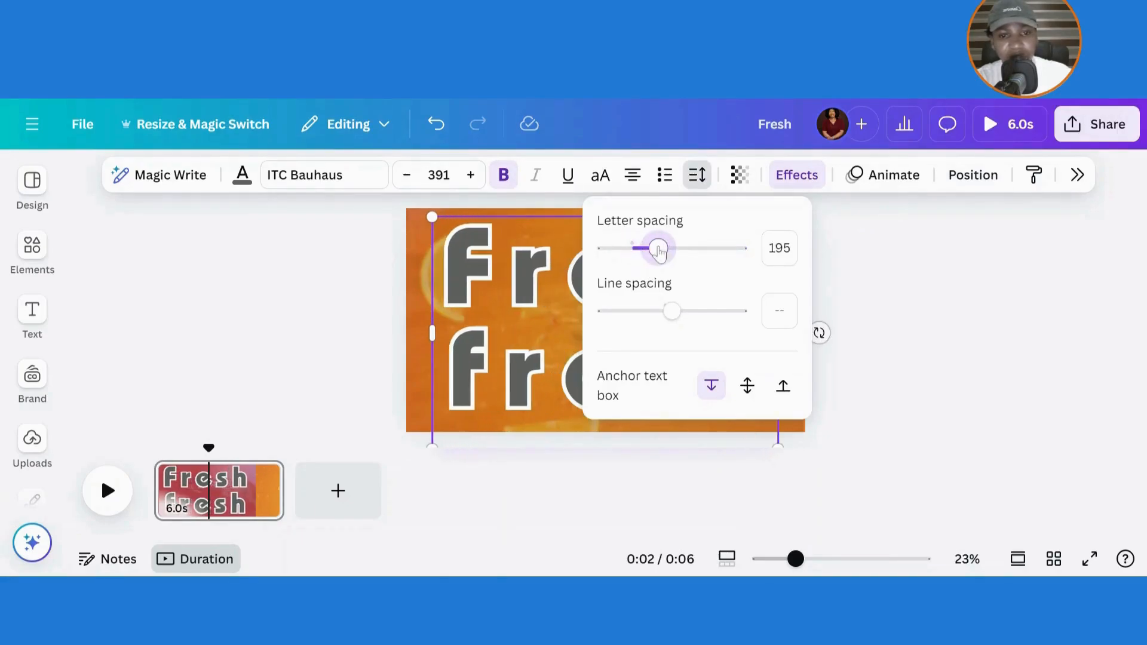
click(885, 266)
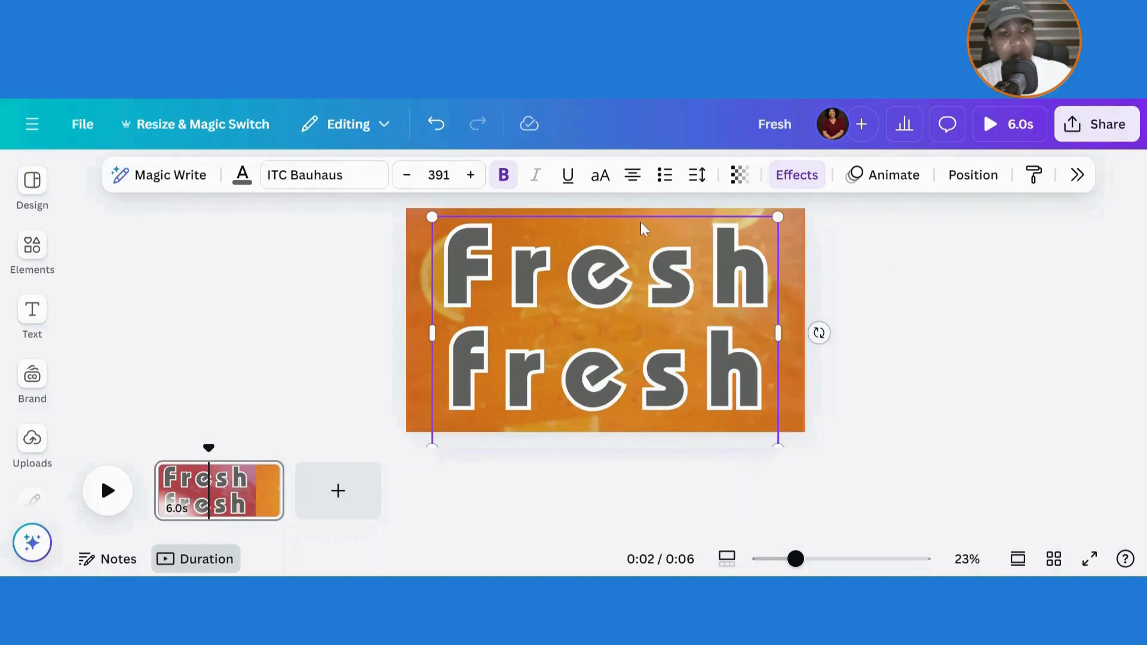
Convert both heading lines to uppercase, keep them centred on the page and leave the heading selected.
click(600, 175)
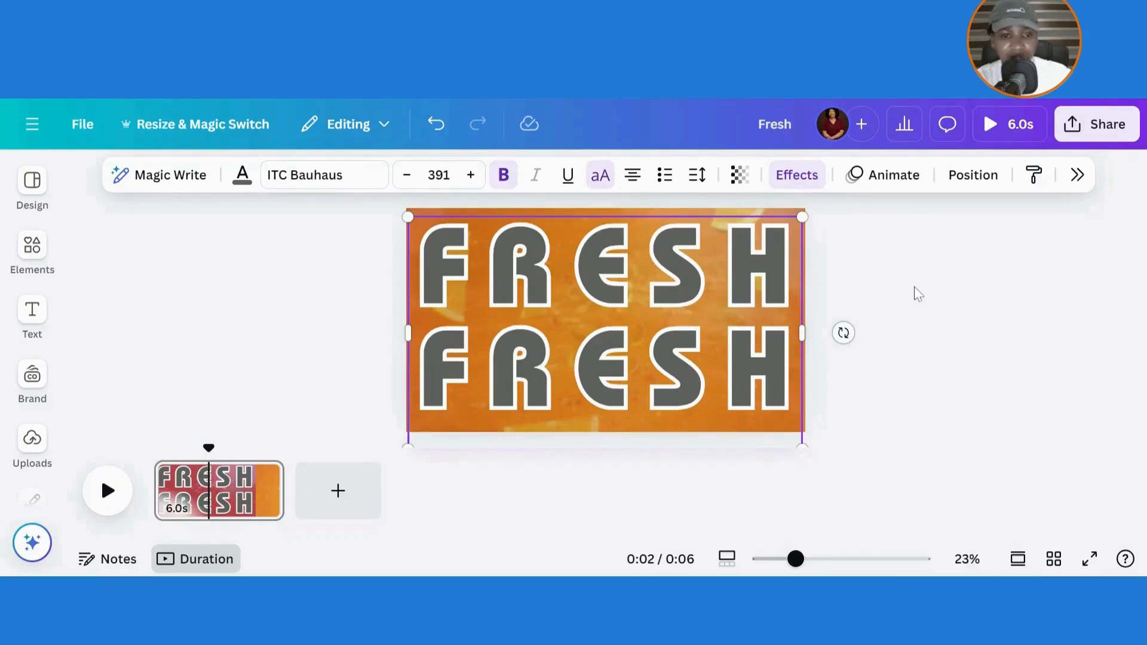
drag(599, 342, 595, 333)
click(942, 297)
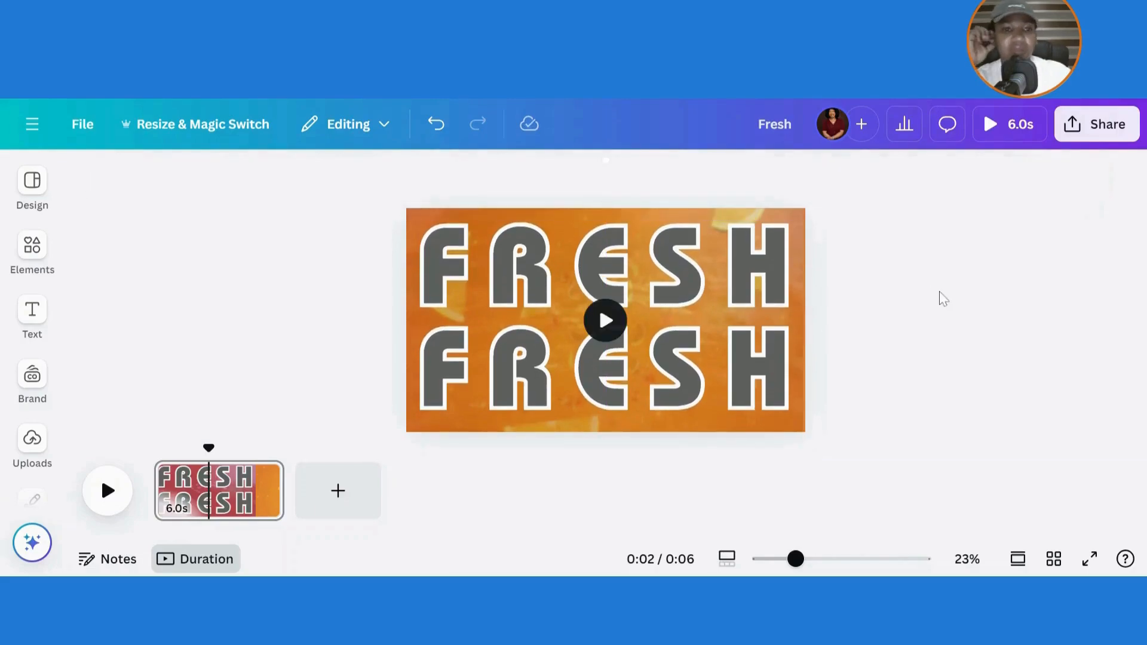
click(677, 251)
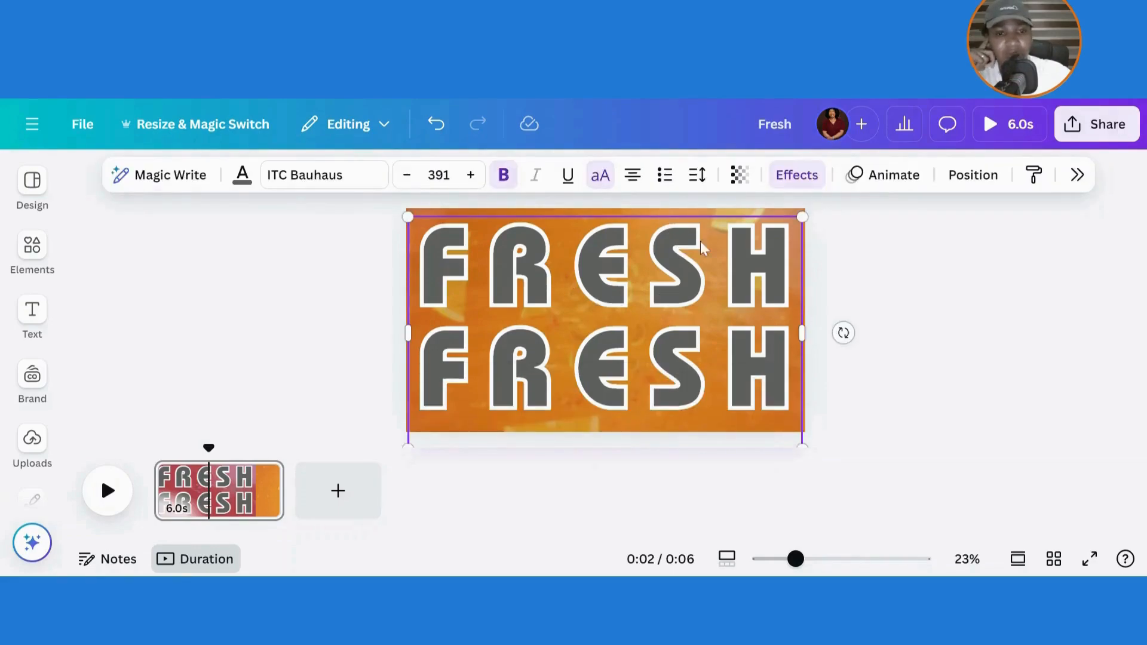
Show the element timing tracks in the timeline and duplicate the two-line "FRESH" heading.
right_click(748, 285)
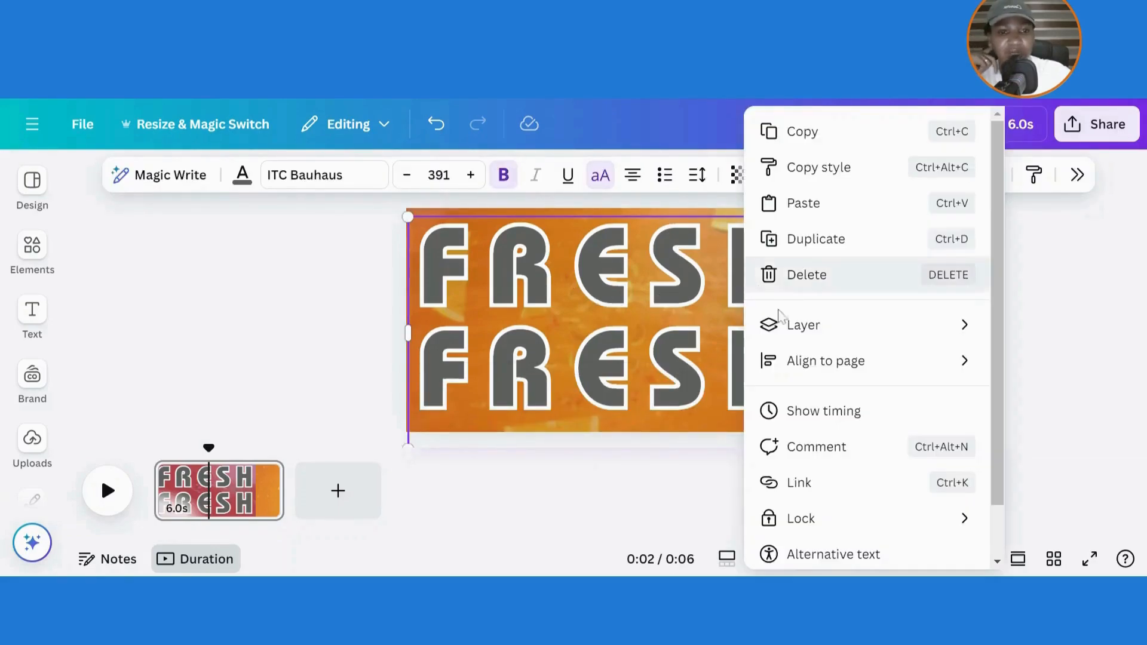
click(800, 412)
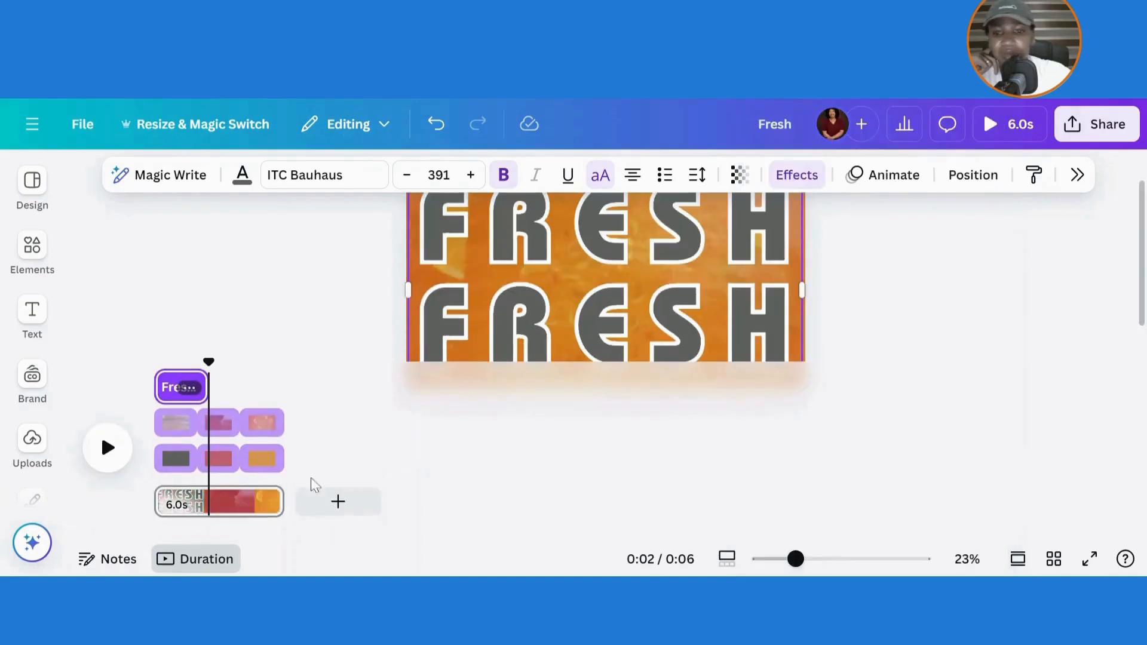
click(189, 387)
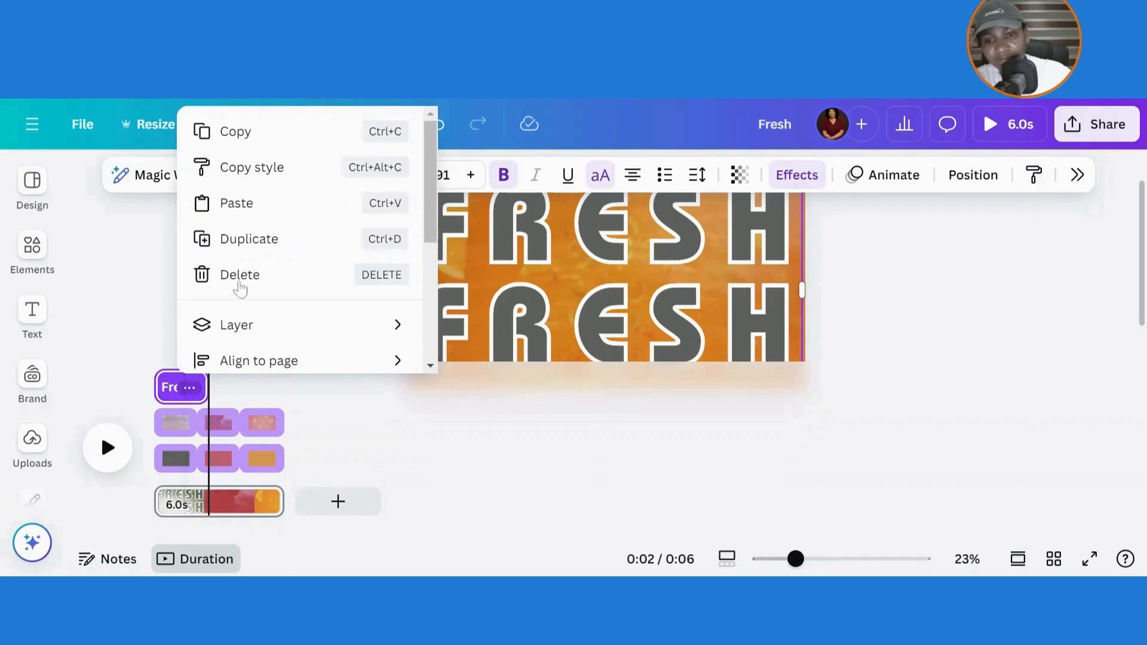
click(239, 240)
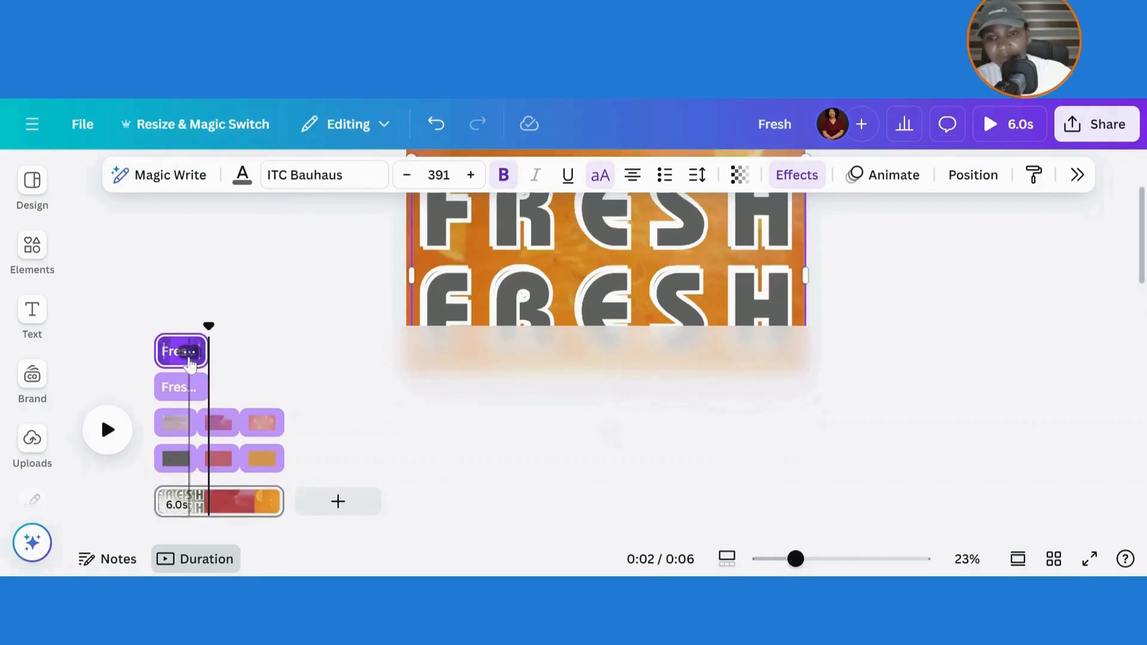
Shorten the first heading's timing to about the first clip, then trim the duplicate and place it directly after, above the second clip.
mouse_move(191, 362)
mouse_down()
mouse_move(224, 380)
mouse_move(229, 435)
mouse_move(216, 376)
mouse_move(230, 353)
mouse_move(185, 388)
mouse_move(195, 389)
mouse_up()
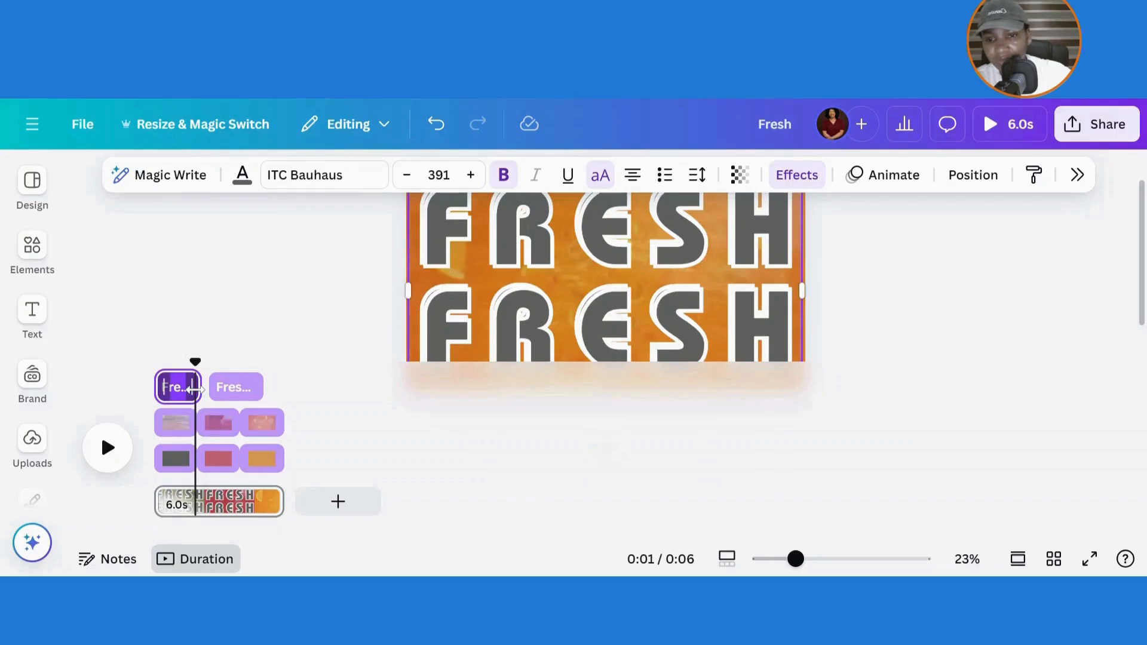
click(248, 387)
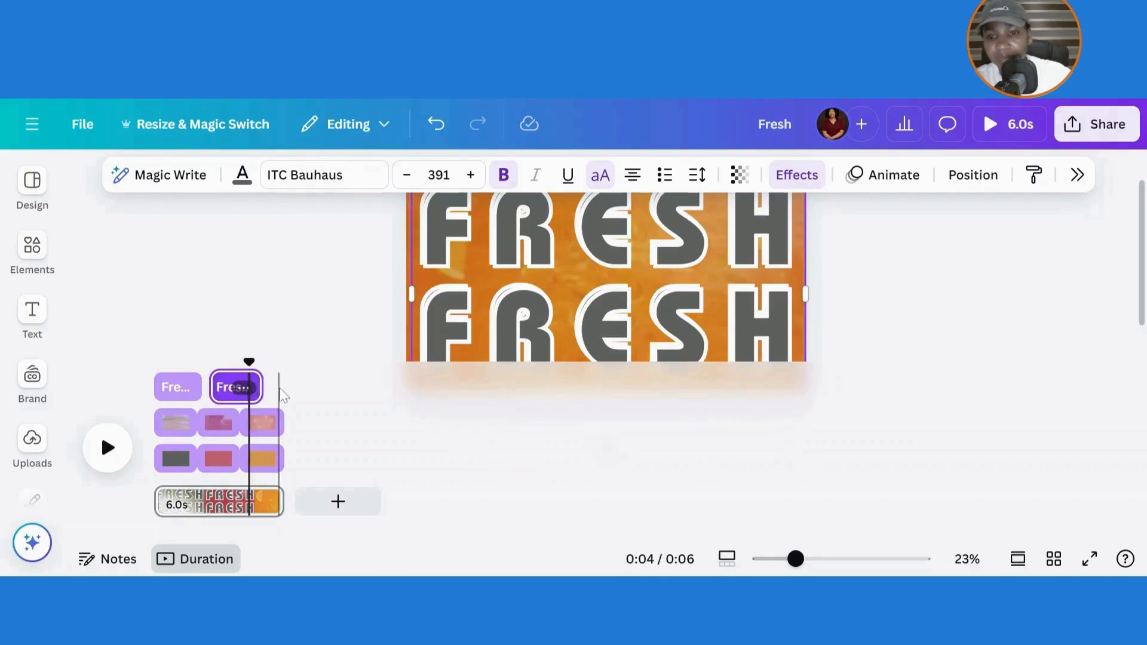
drag(247, 387, 242, 388)
click(240, 392)
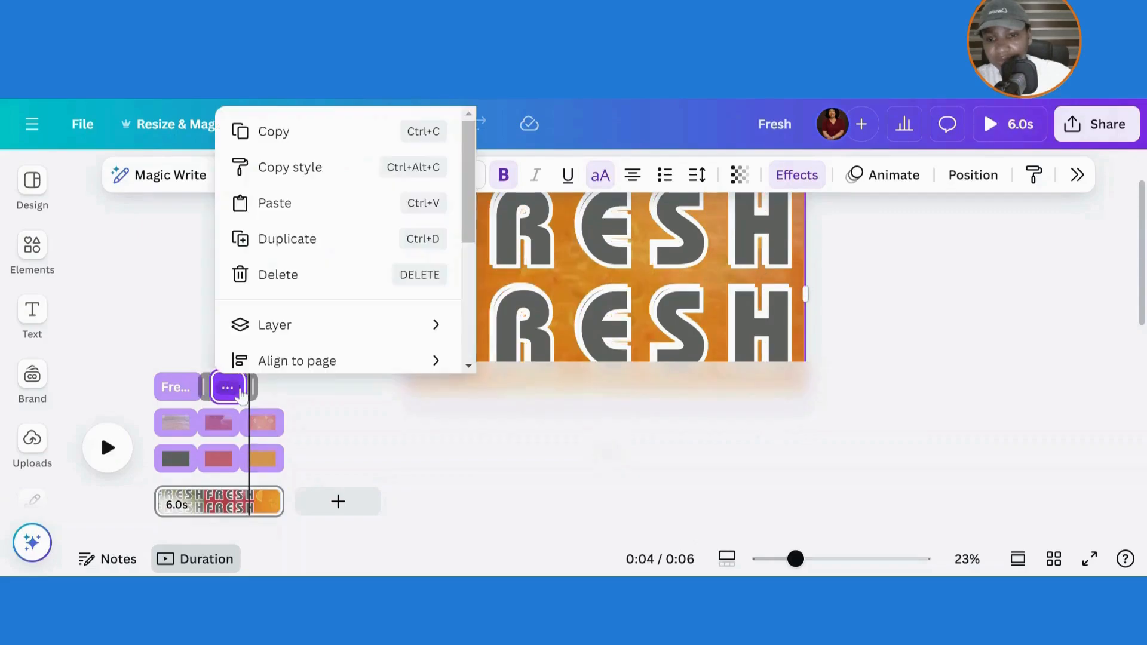
click(204, 389)
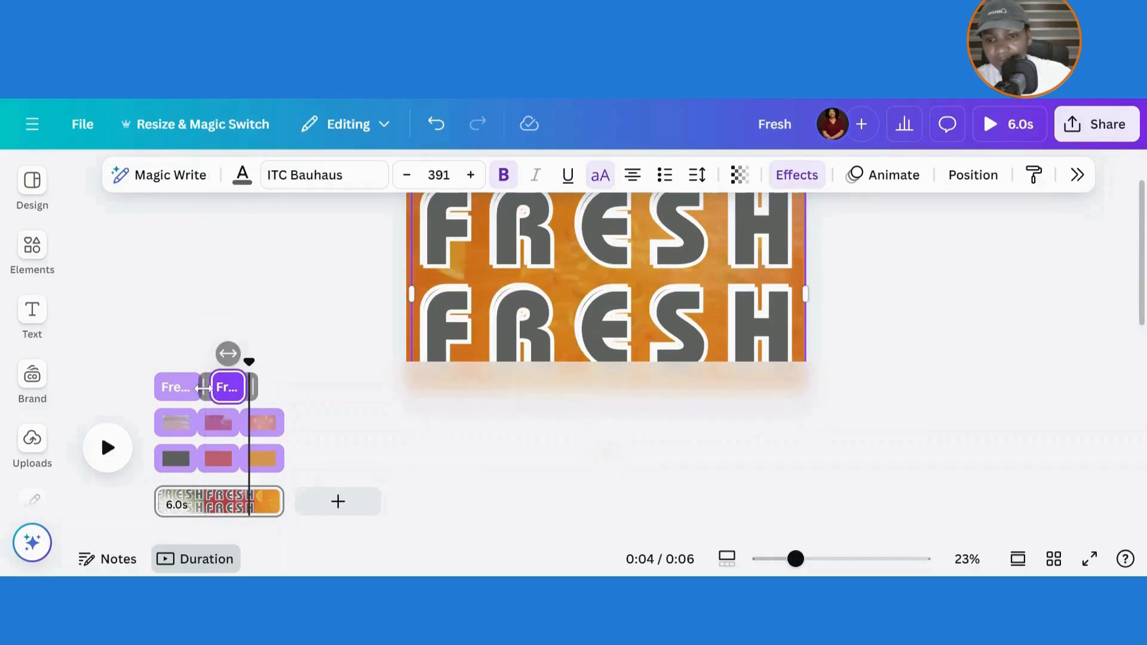
drag(203, 388, 199, 389)
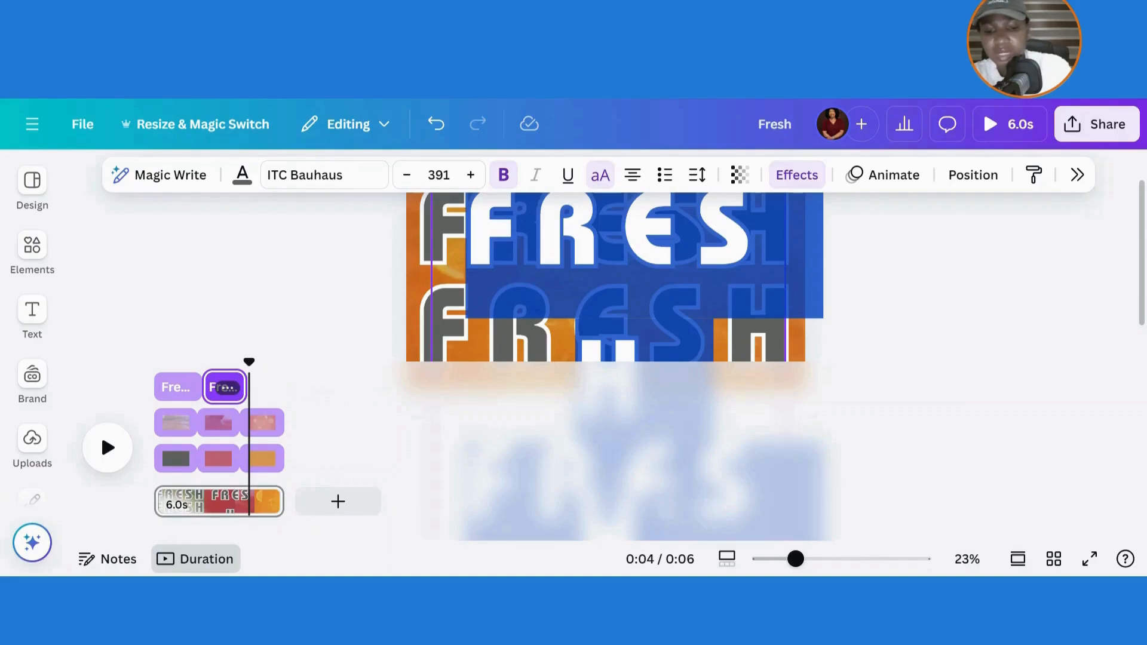
Replace the text of the duplicated heading with "tasty" on both lines.
text(tr)
key(BackSpace)
text(a)
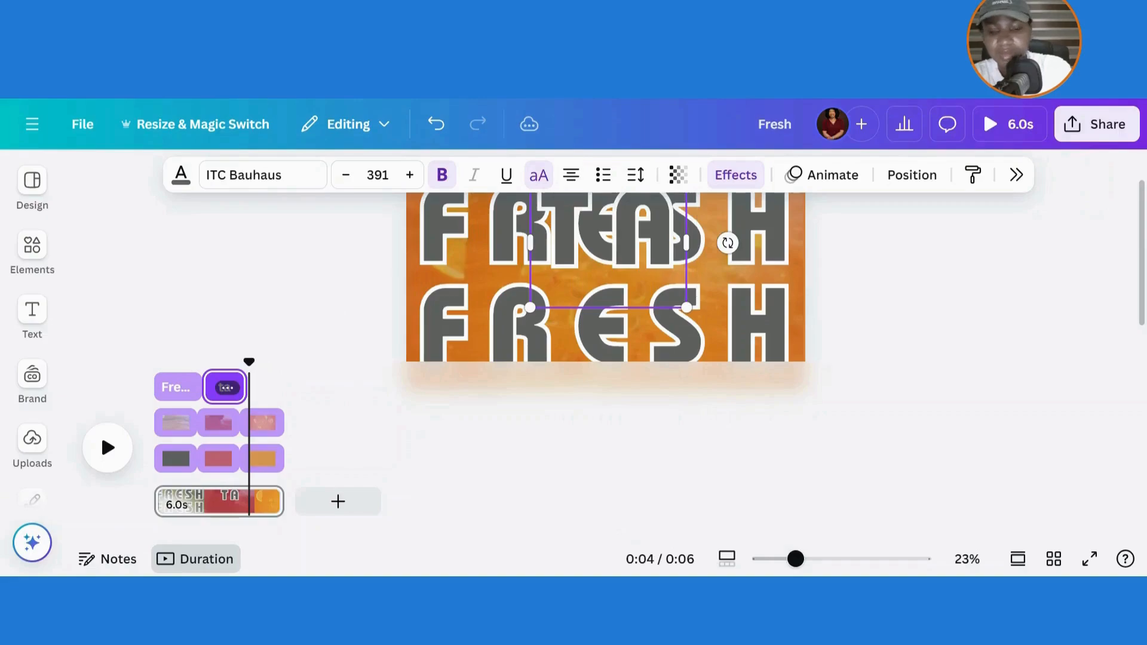
text(sty)
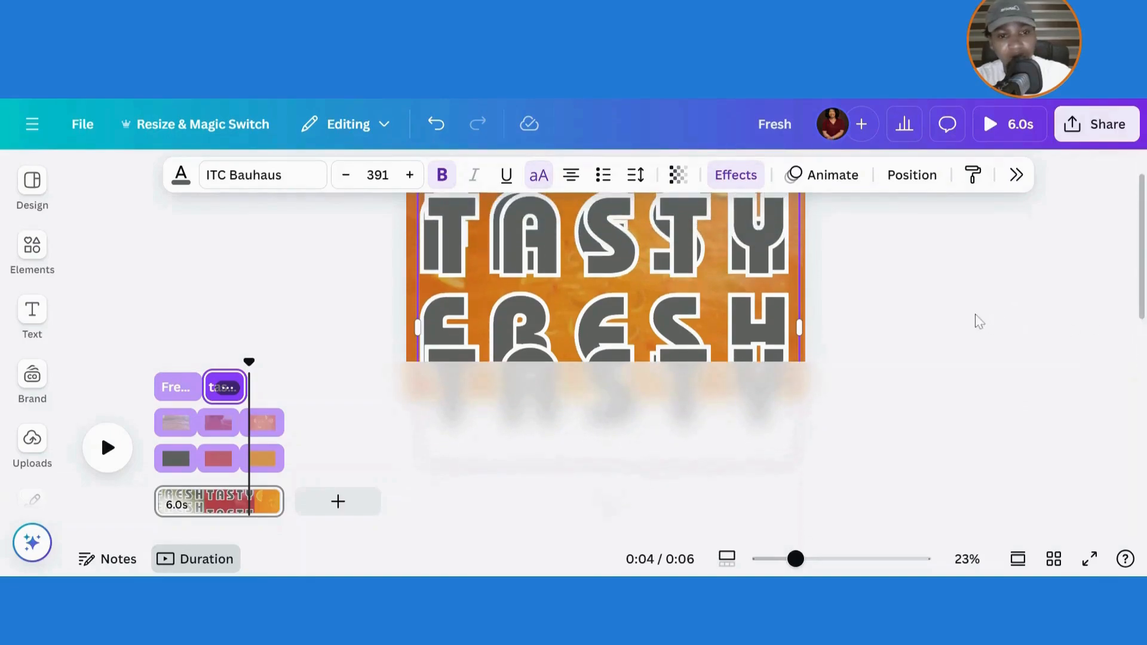
Reduce the "TASTY" heading's line spacing to 0.84 and reposition the heading so both lines fit the page.
click(597, 271)
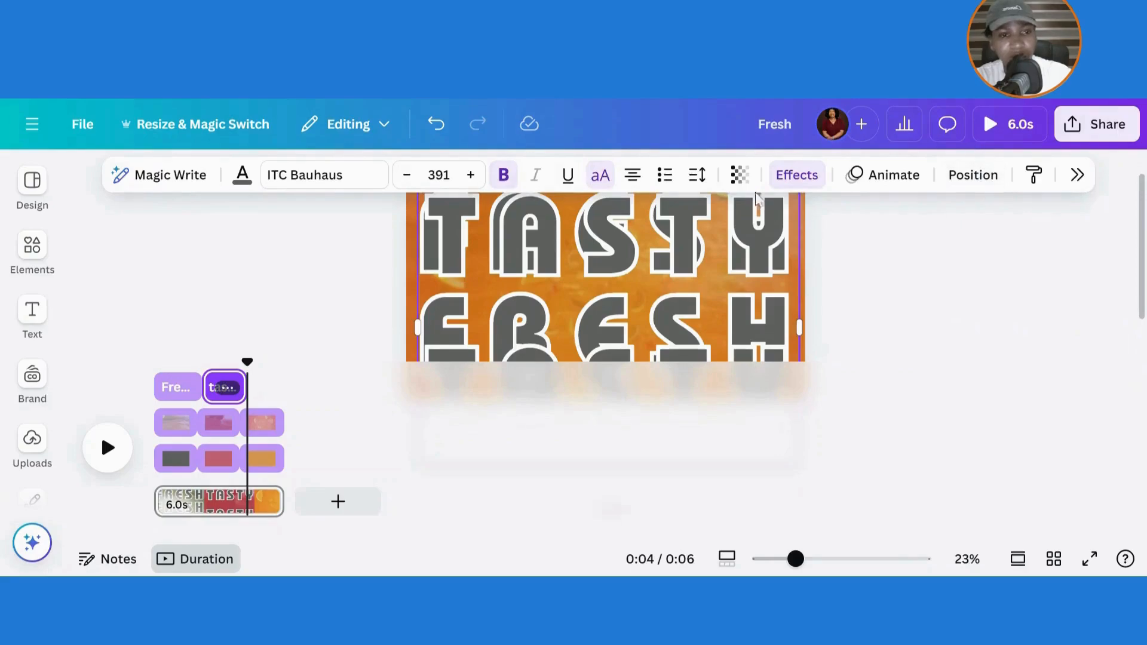
click(697, 175)
drag(671, 323, 628, 319)
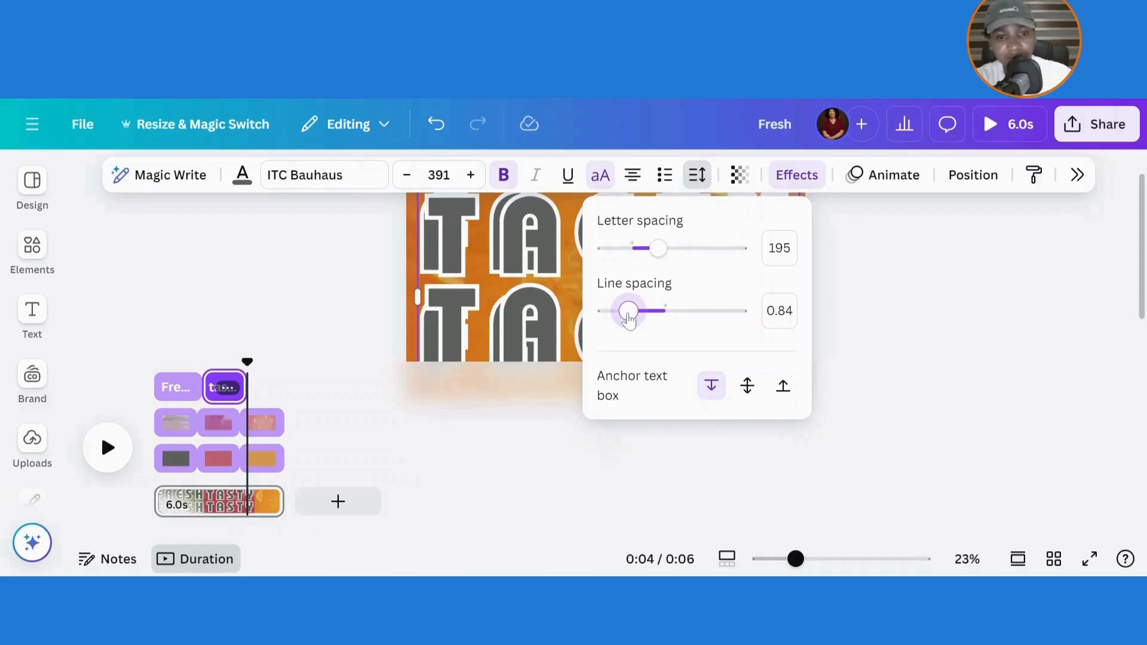
click(889, 310)
mouse_move(713, 323)
mouse_down()
mouse_move(693, 322)
mouse_move(696, 310)
mouse_up()
click(921, 341)
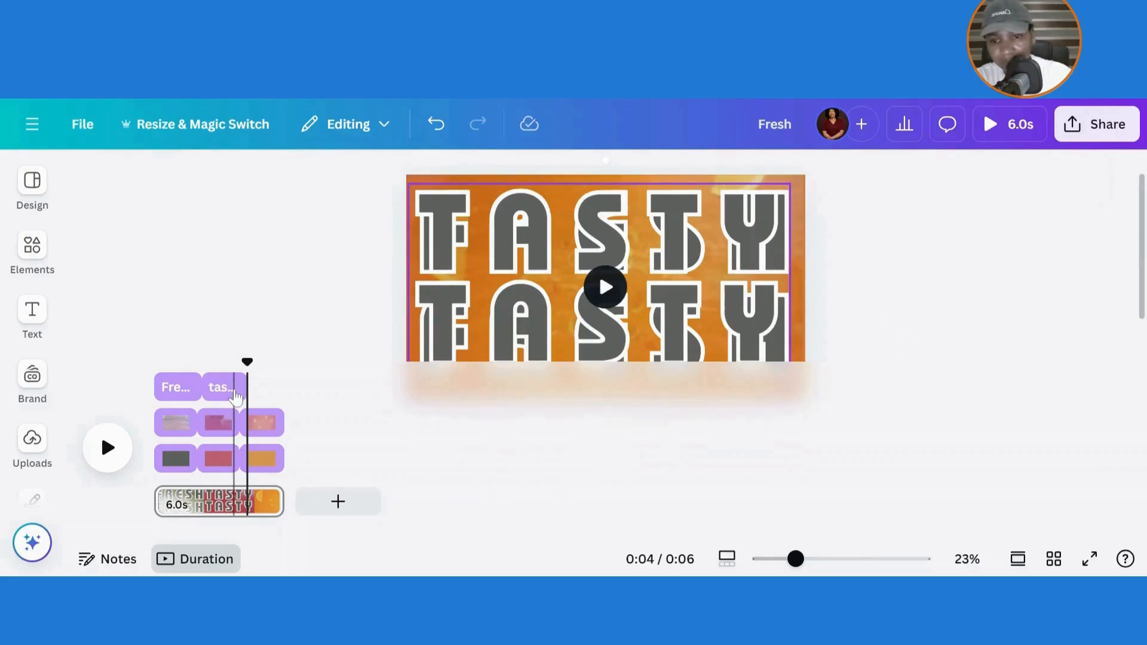
Duplicate the "TASTY" heading and trim the copy's timing so it follows directly after, above the third clip.
click(235, 390)
click(232, 388)
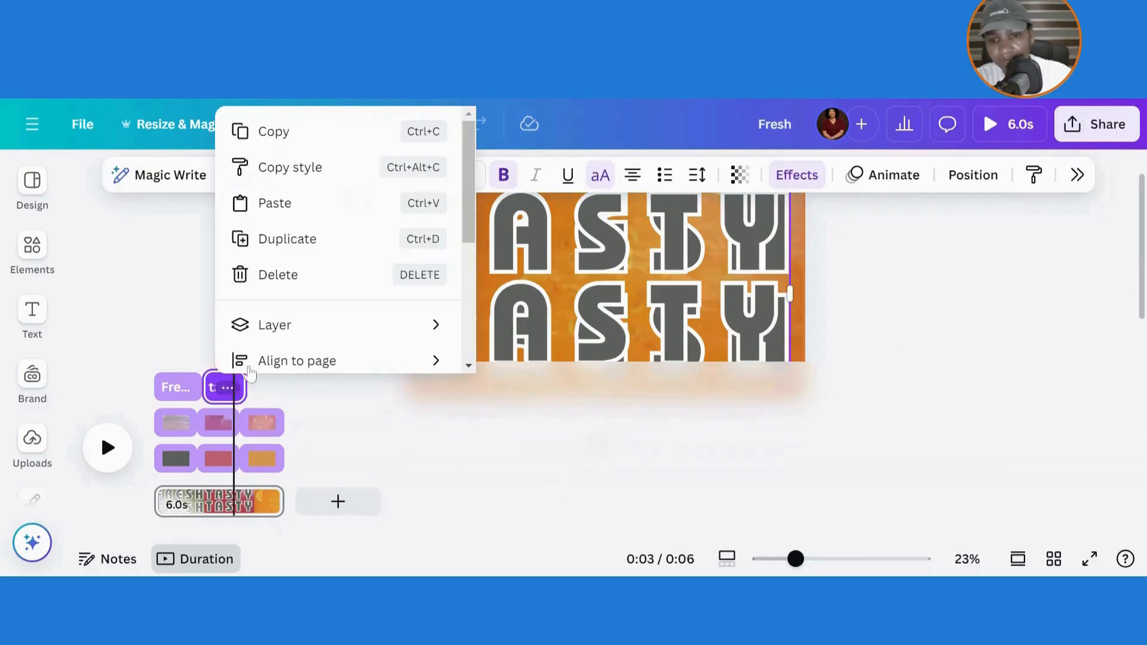
click(290, 240)
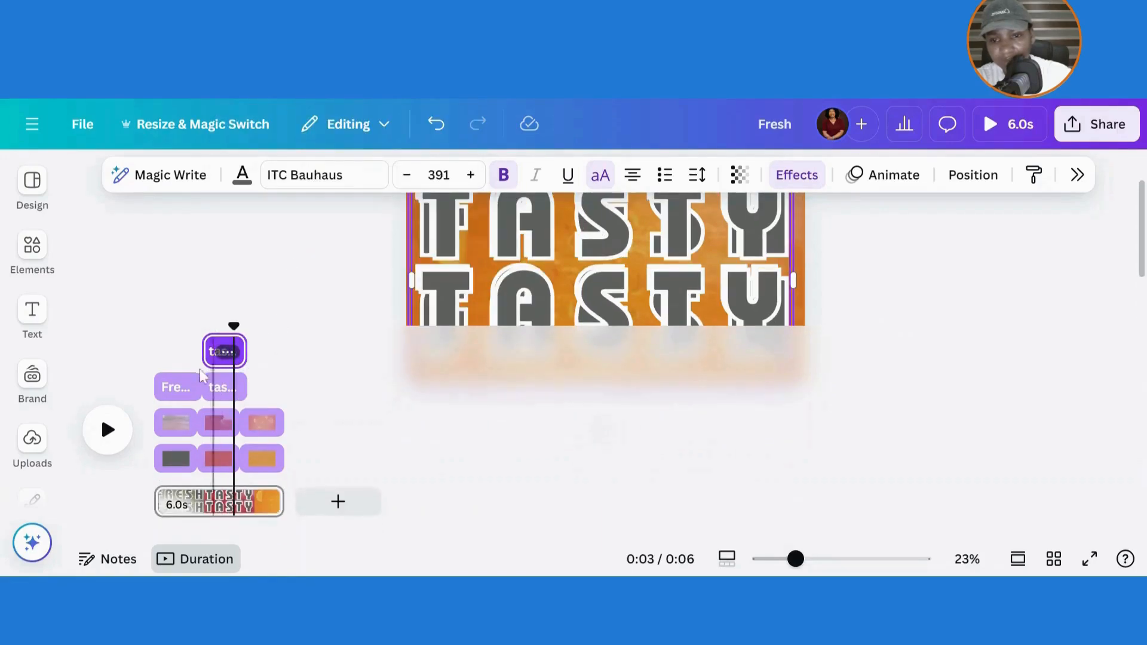
drag(245, 351, 288, 350)
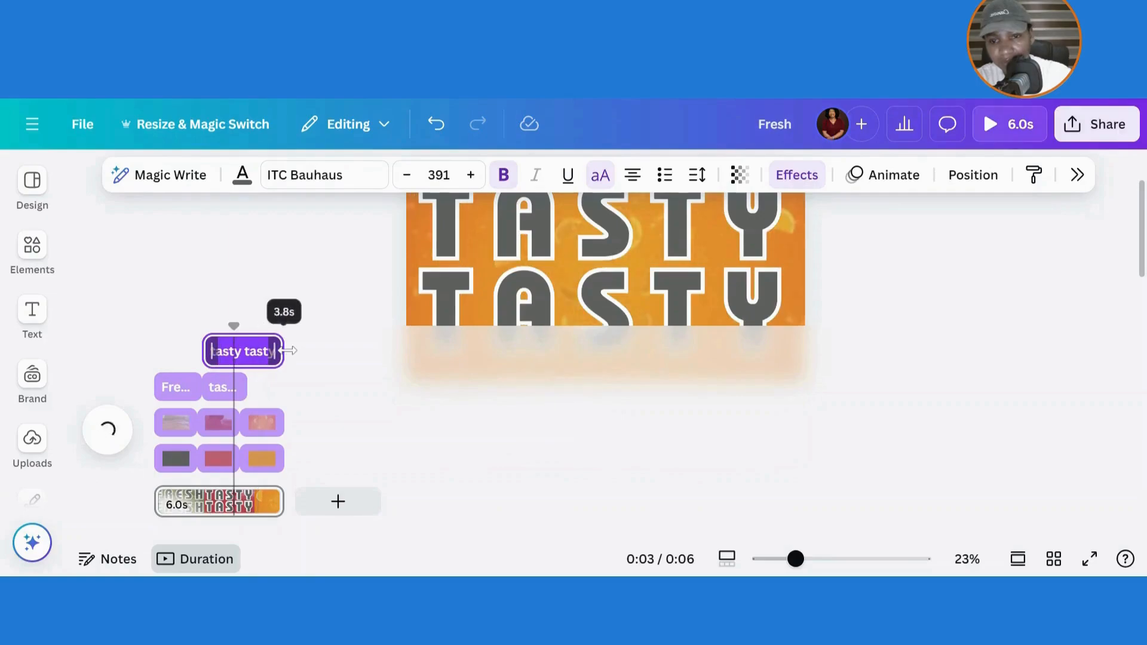
drag(206, 352, 237, 358)
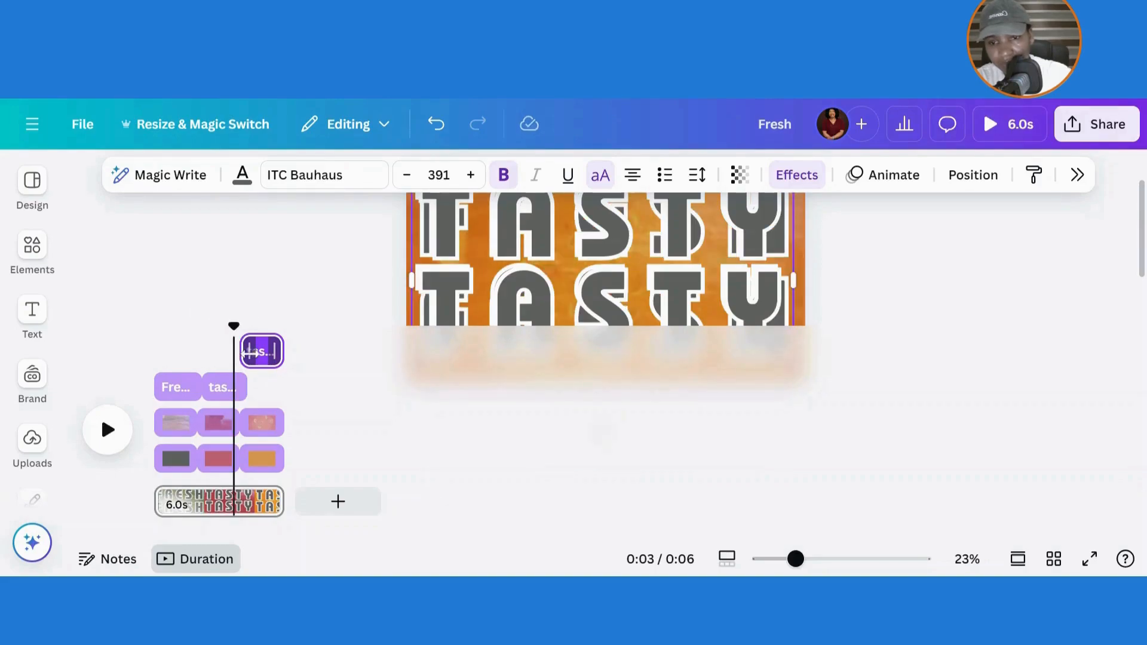
drag(250, 353, 258, 353)
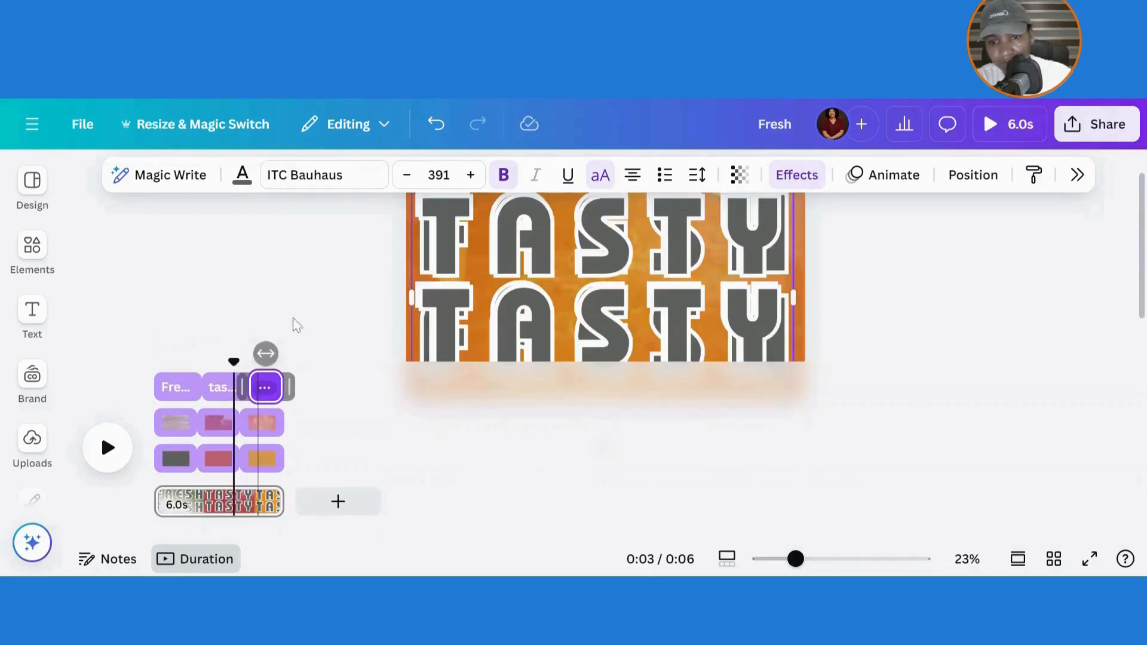
Replace both lines of the third heading with "JUICE" and reposition the heading in the middle of the page.
double_click(624, 245)
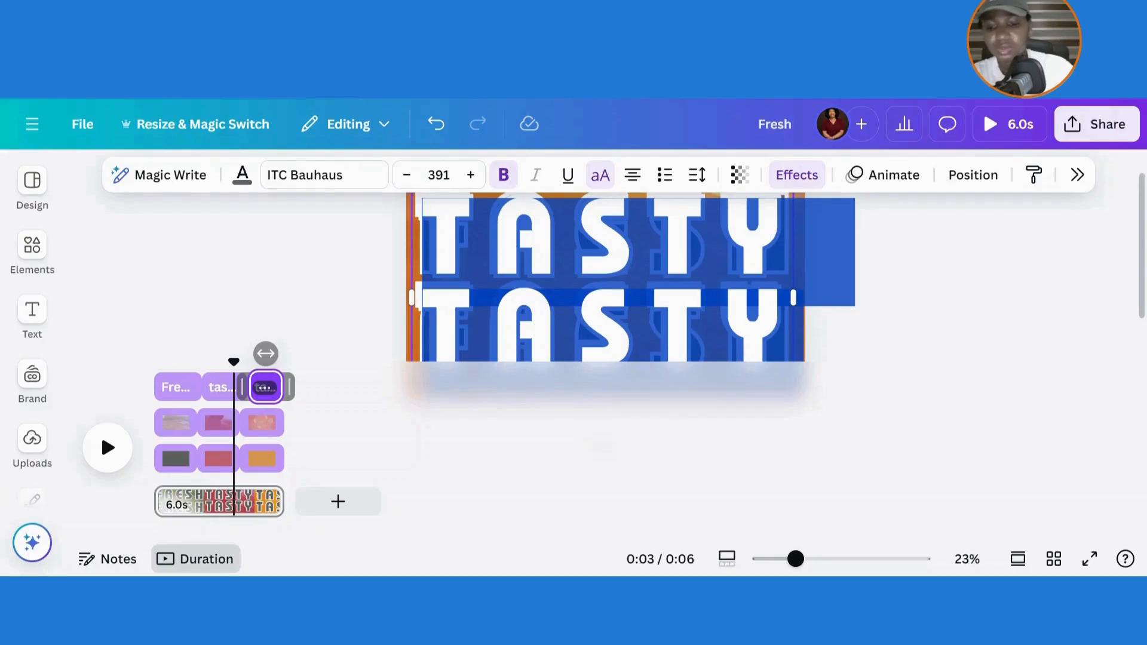
text(JUICE!)
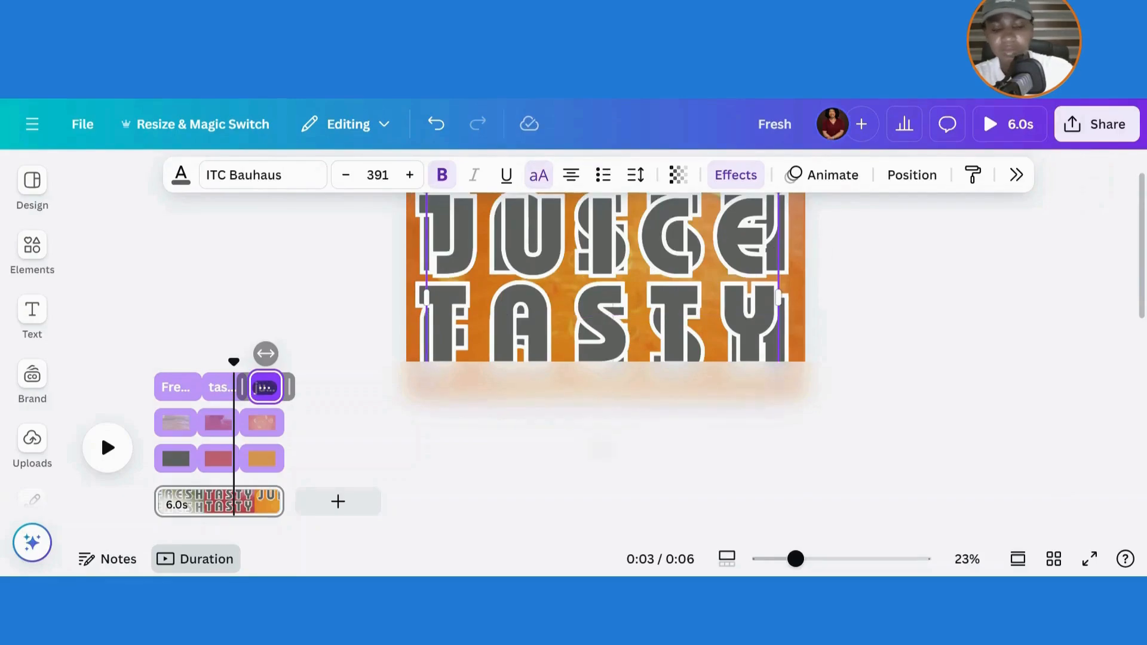
text(juice)
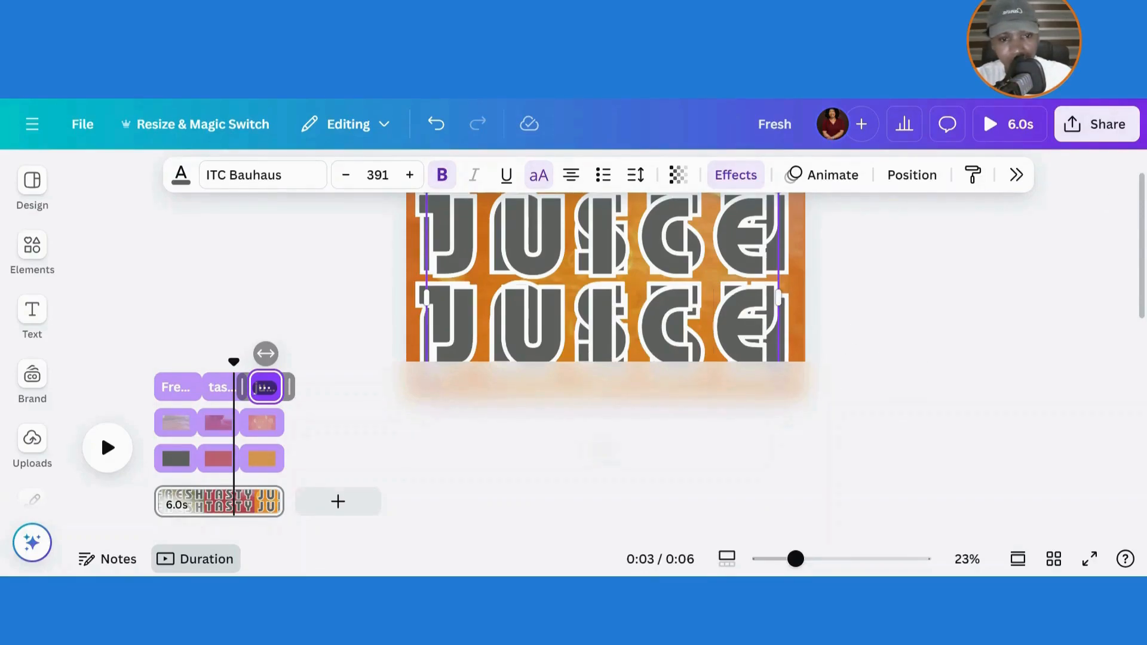
click(854, 306)
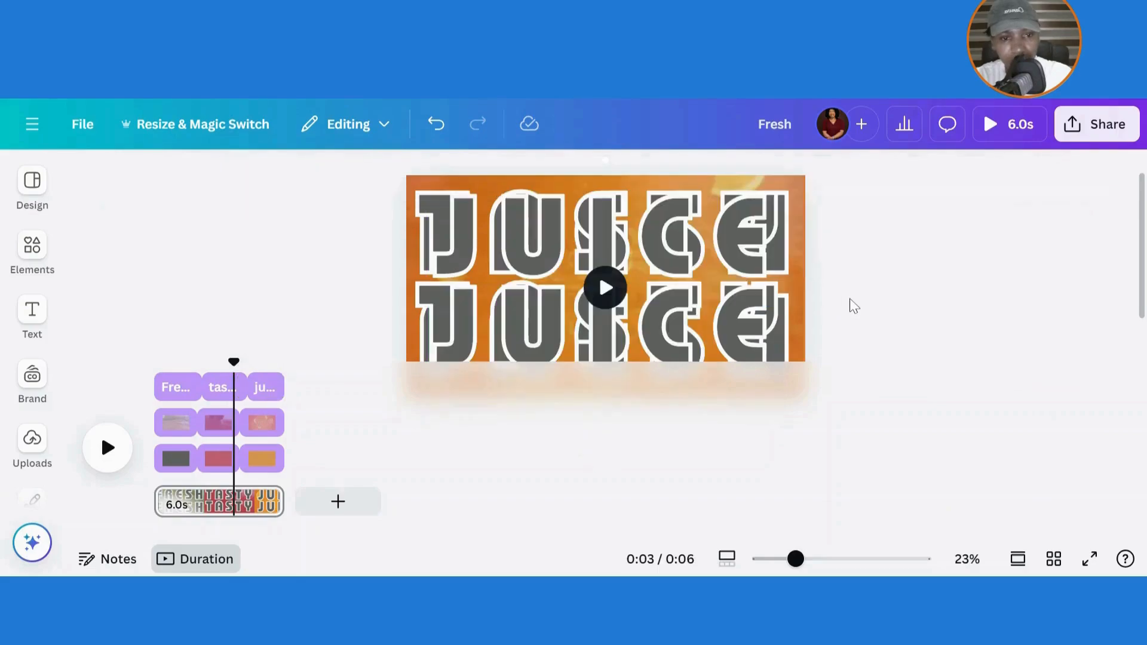
click(702, 306)
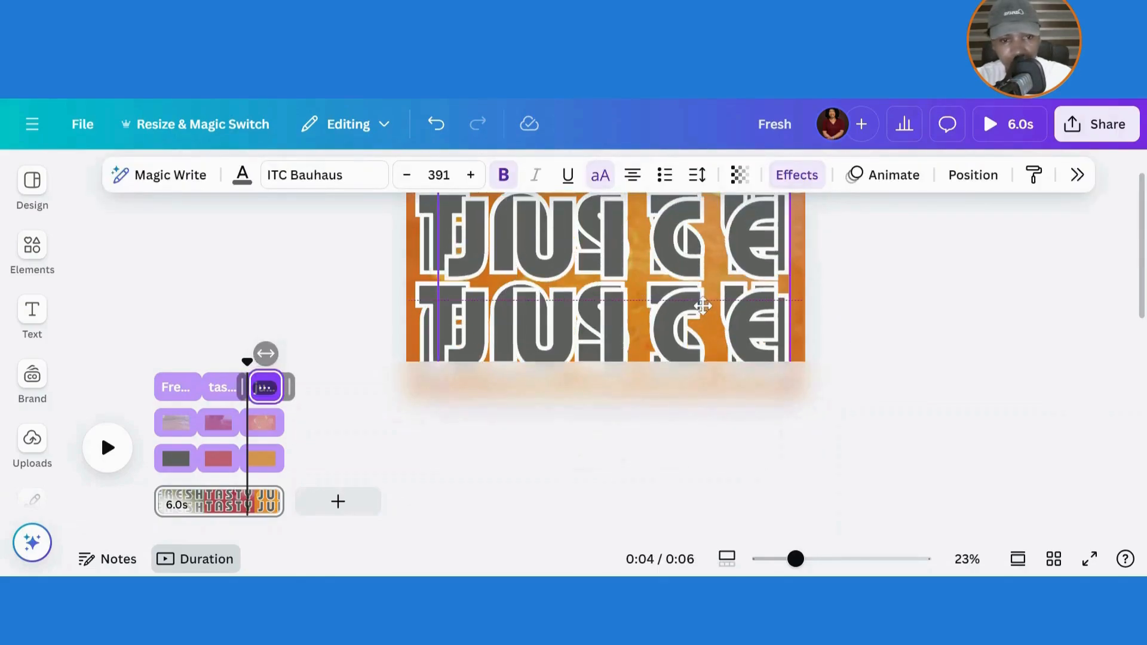
drag(697, 306, 688, 300)
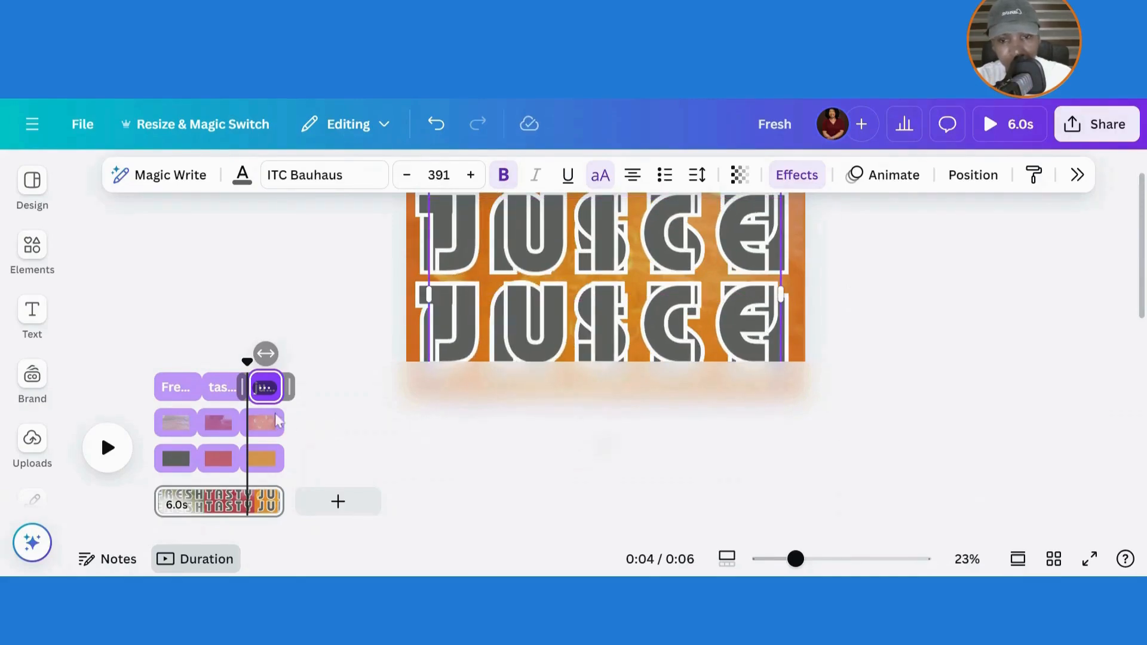
Change the text colour of the "TASTY" heading to the pink document colour #c16274.
click(224, 391)
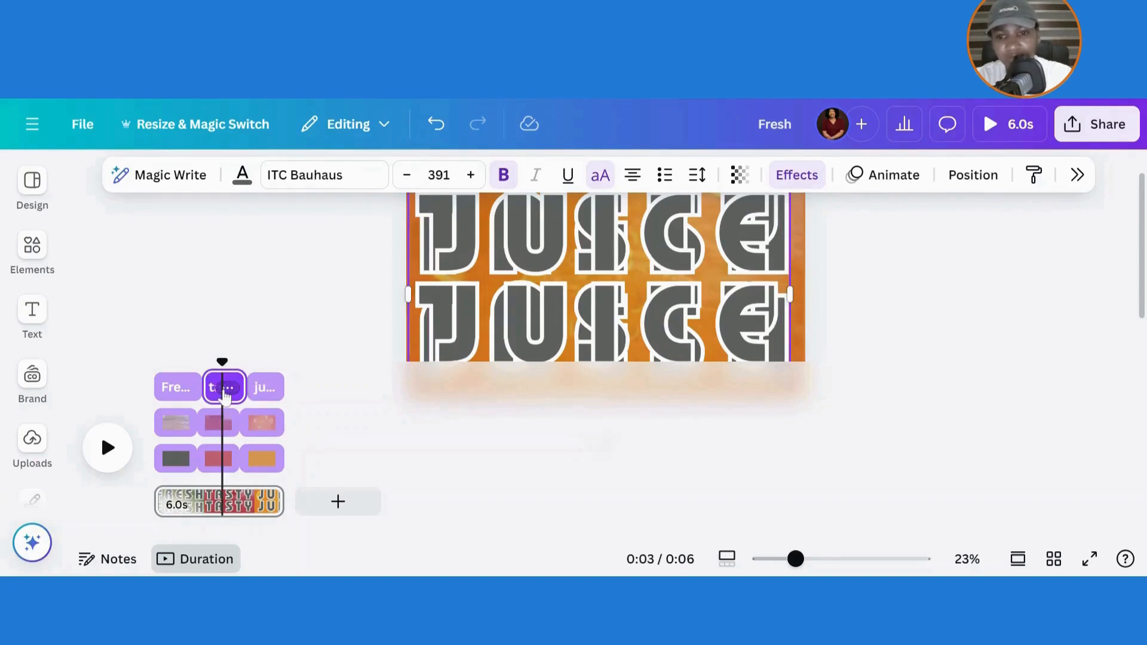
click(243, 177)
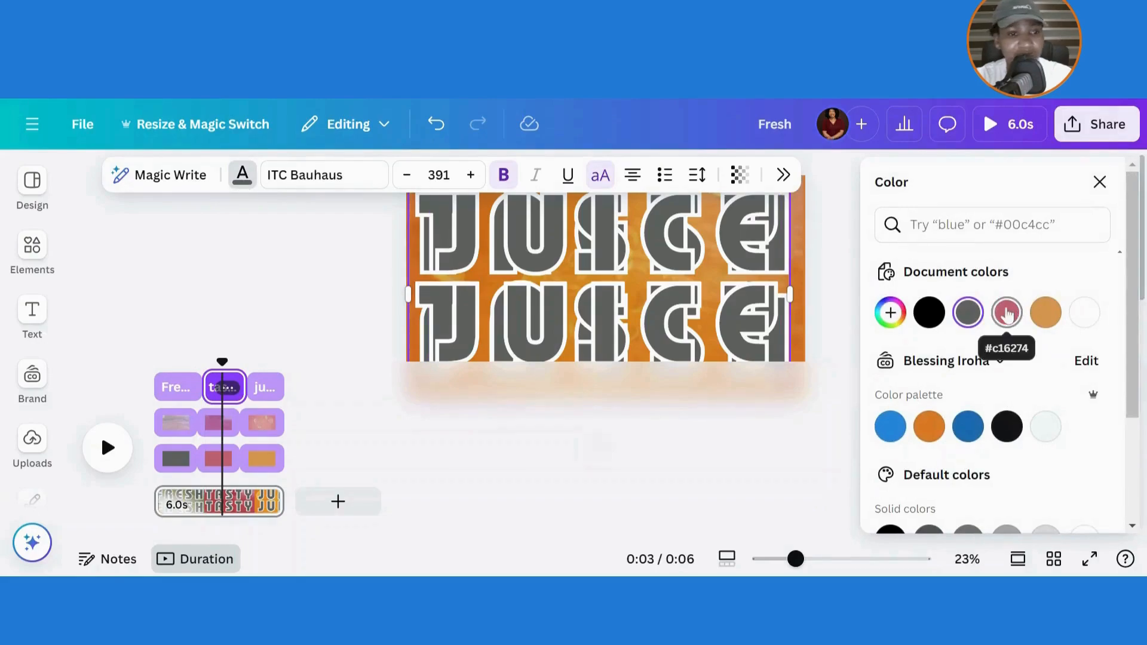
click(1006, 313)
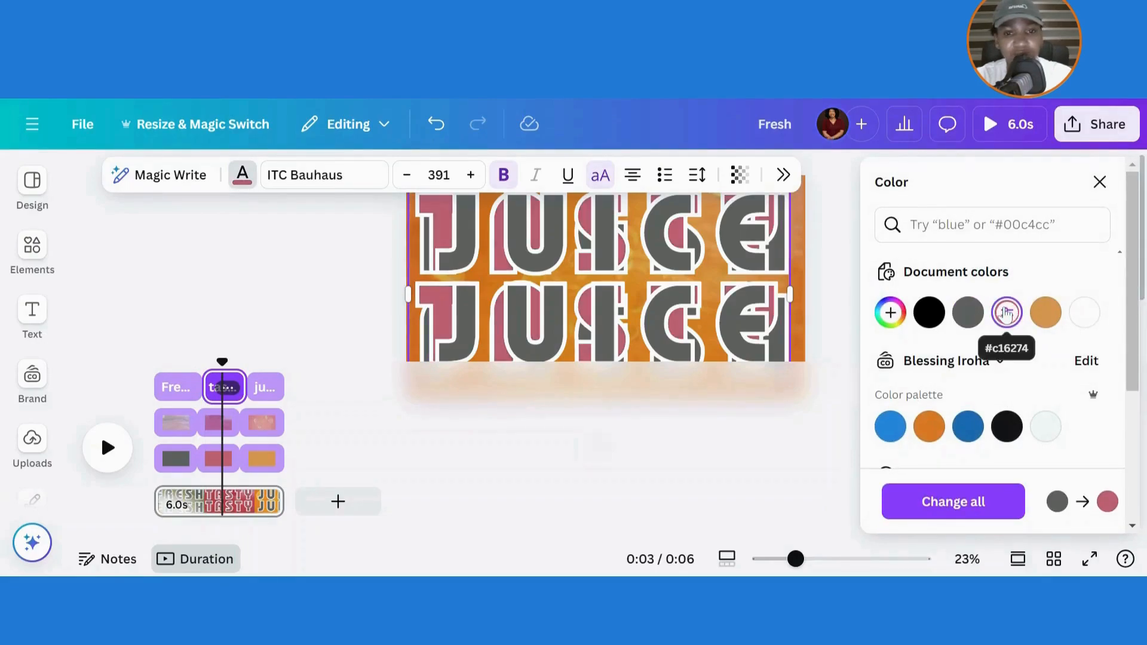
Change the text colour of the "JUICE" heading to the orange document colour #d89950.
click(537, 272)
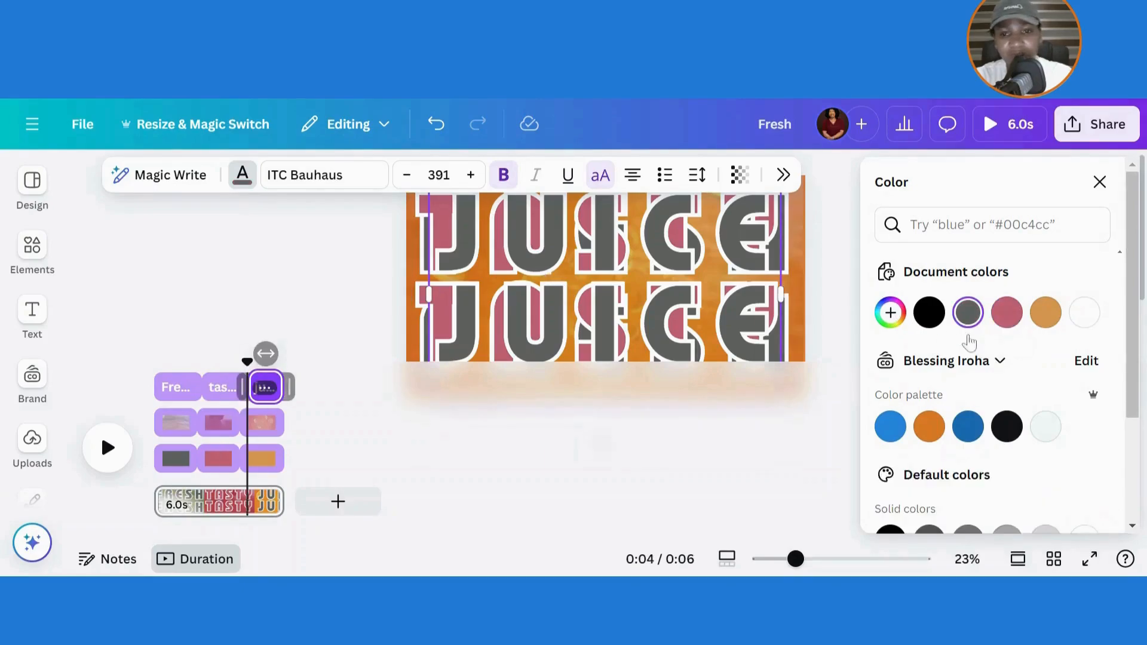
click(1046, 313)
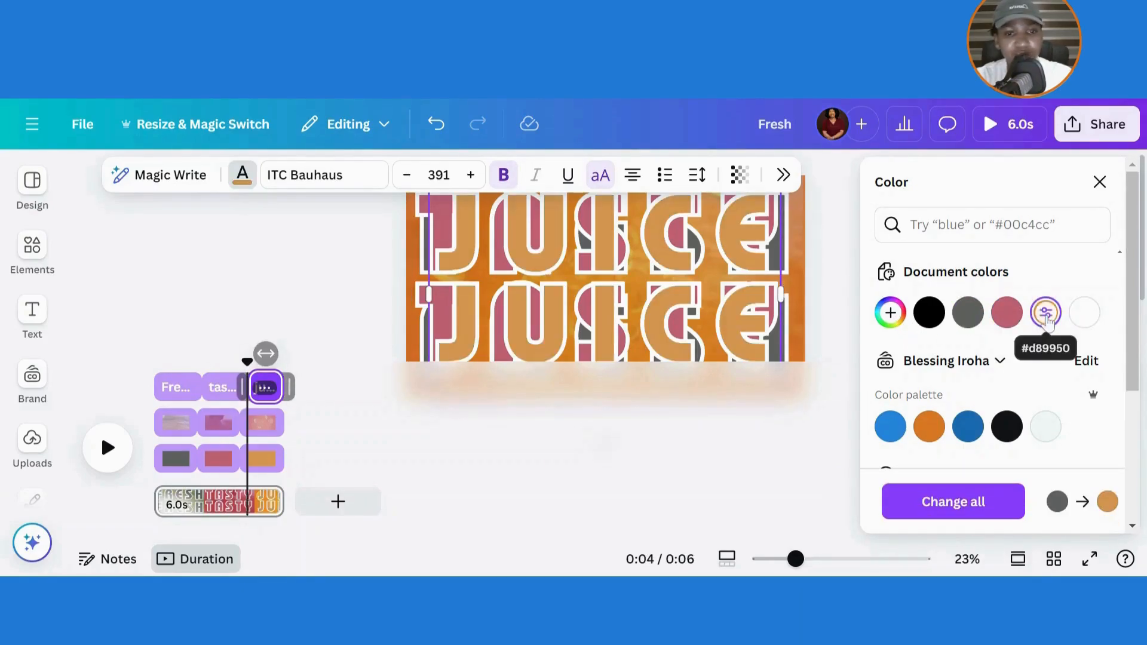
click(1098, 181)
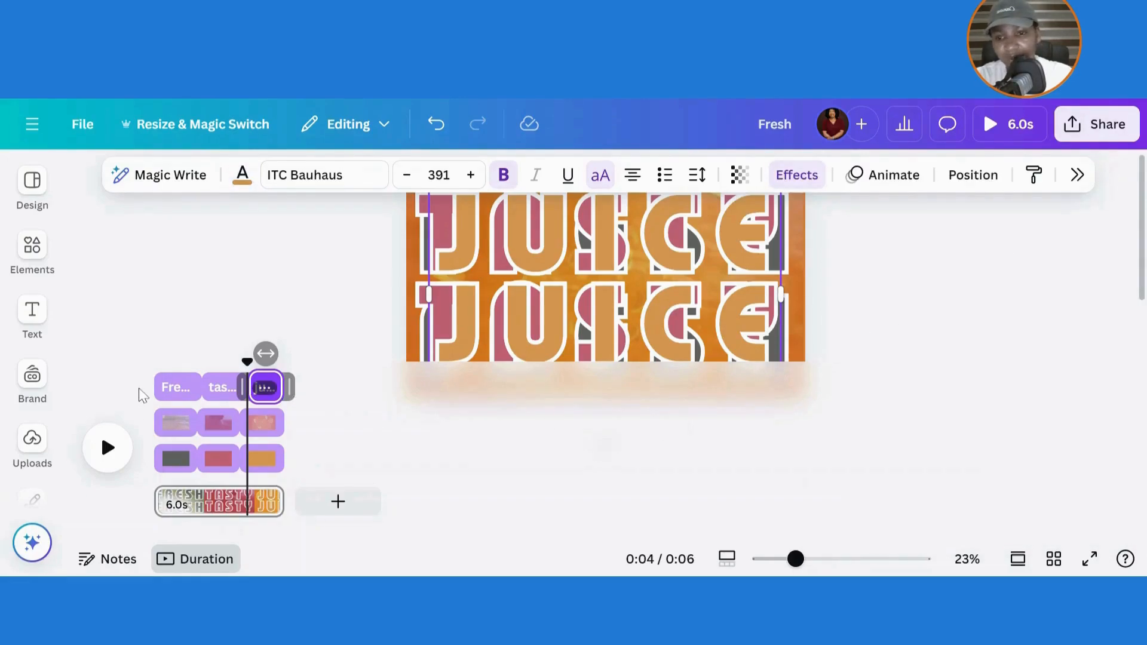
Play the video from the start to check the three headings, then hide the element timing tracks.
click(151, 402)
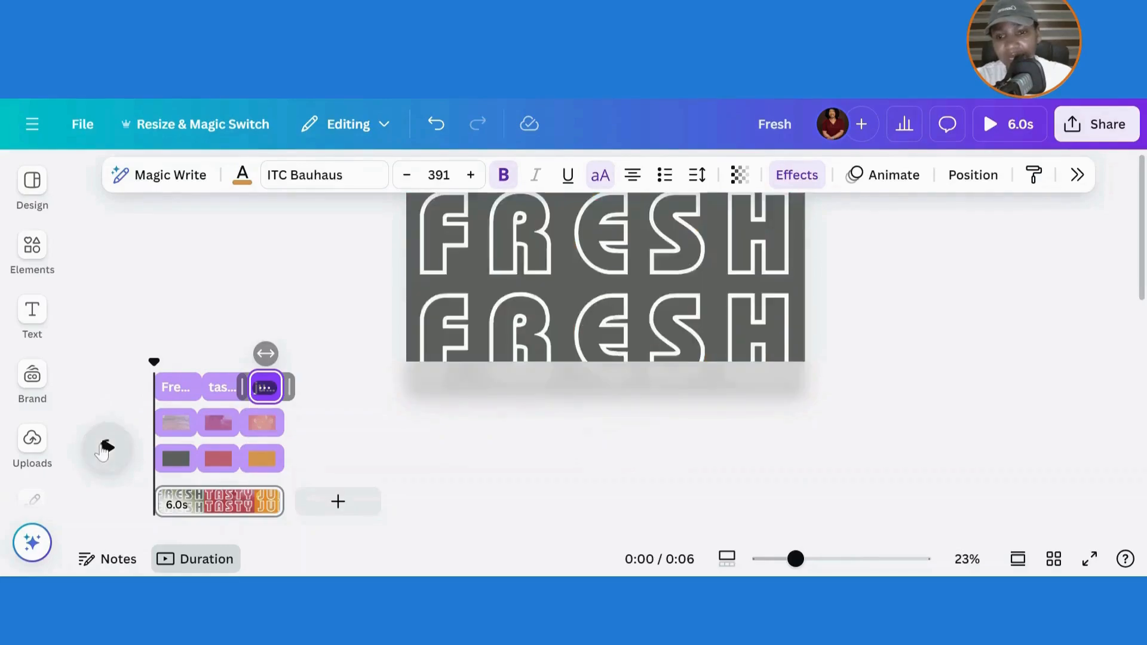
click(105, 448)
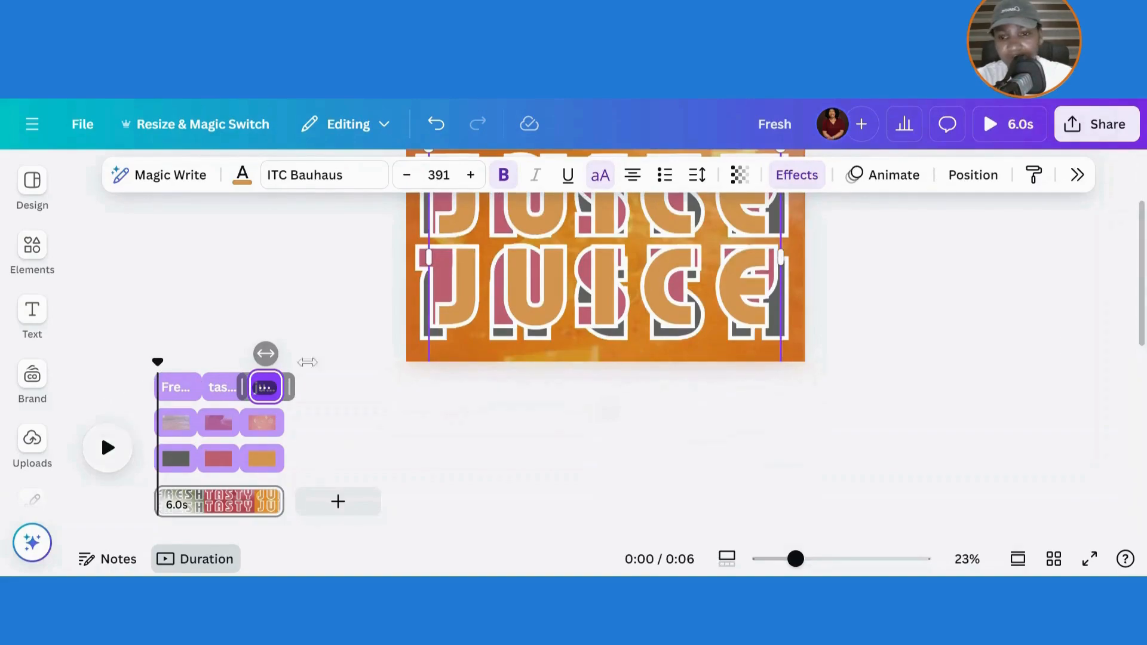
right_click(753, 263)
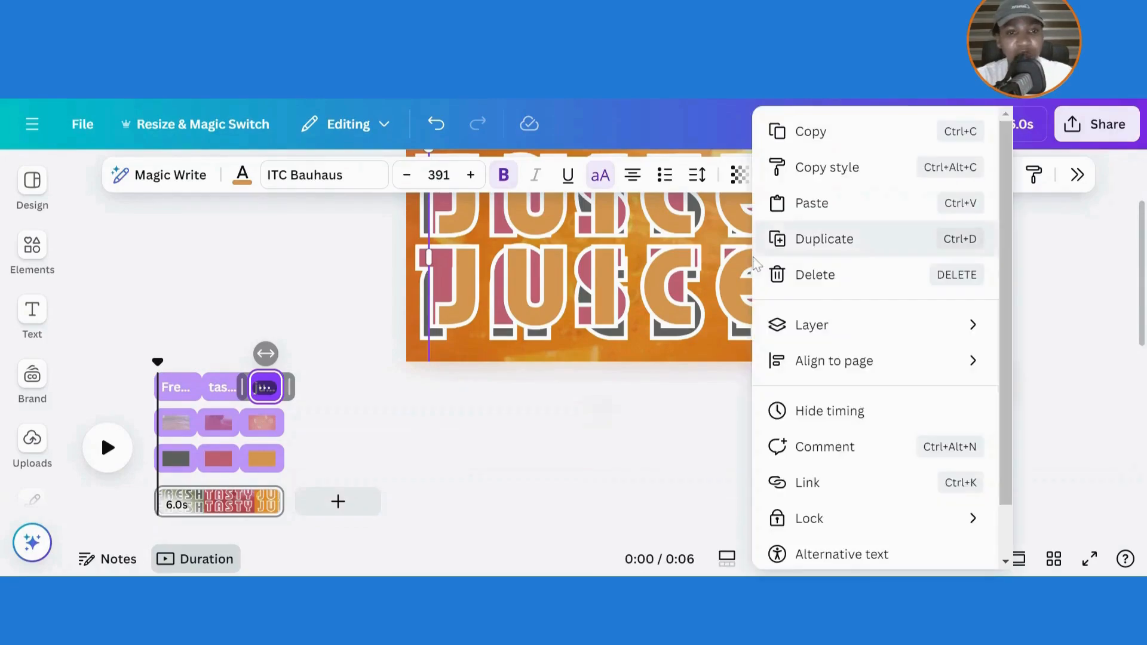
click(812, 412)
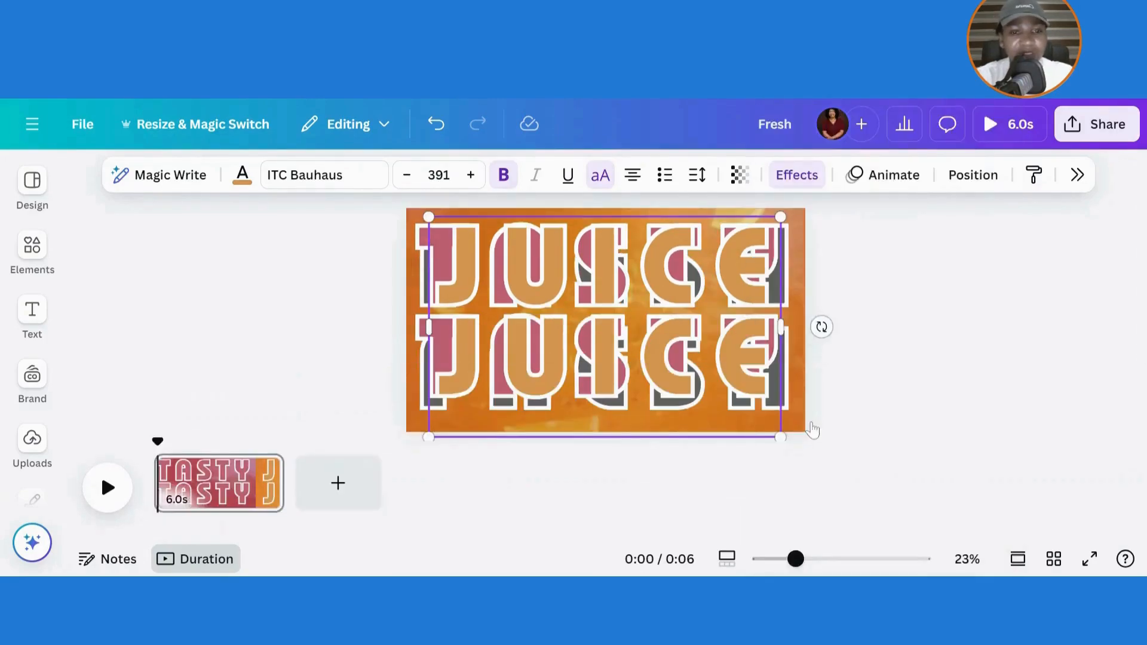
Play the whole video from the start twice to check the timed headings over the juice clips.
click(226, 384)
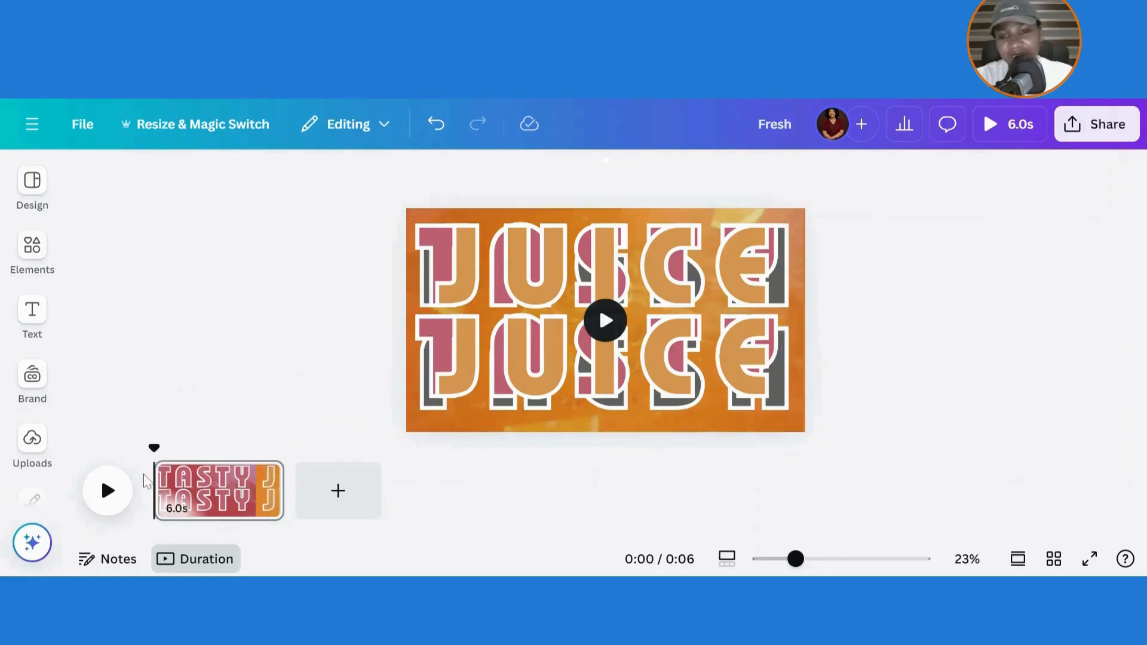
click(108, 491)
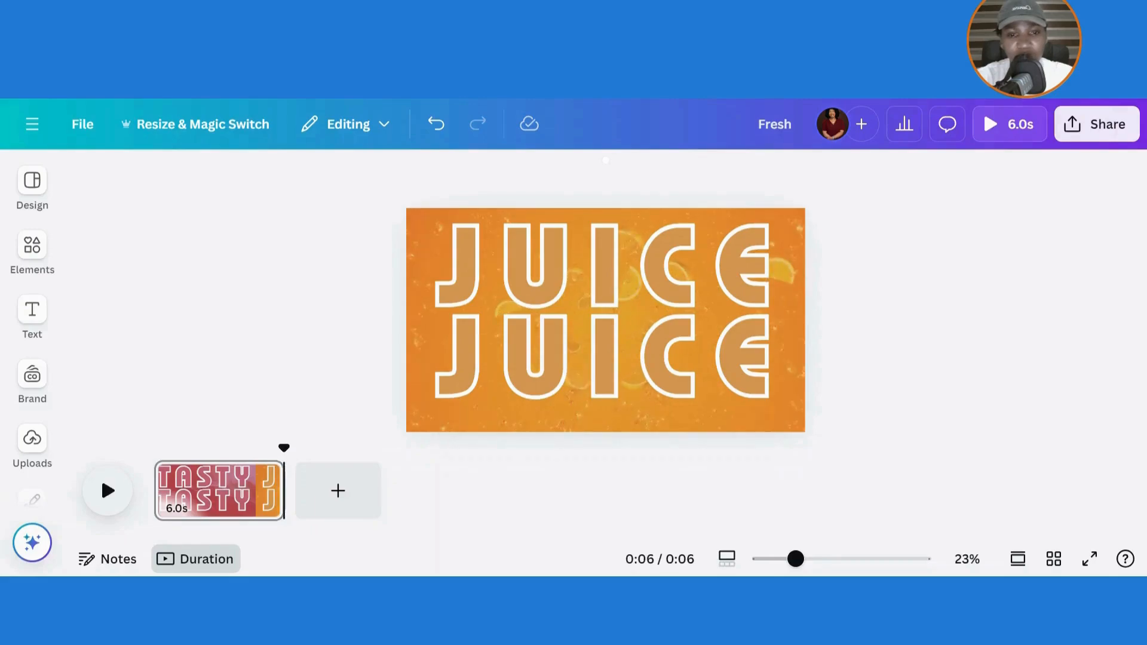
click(155, 489)
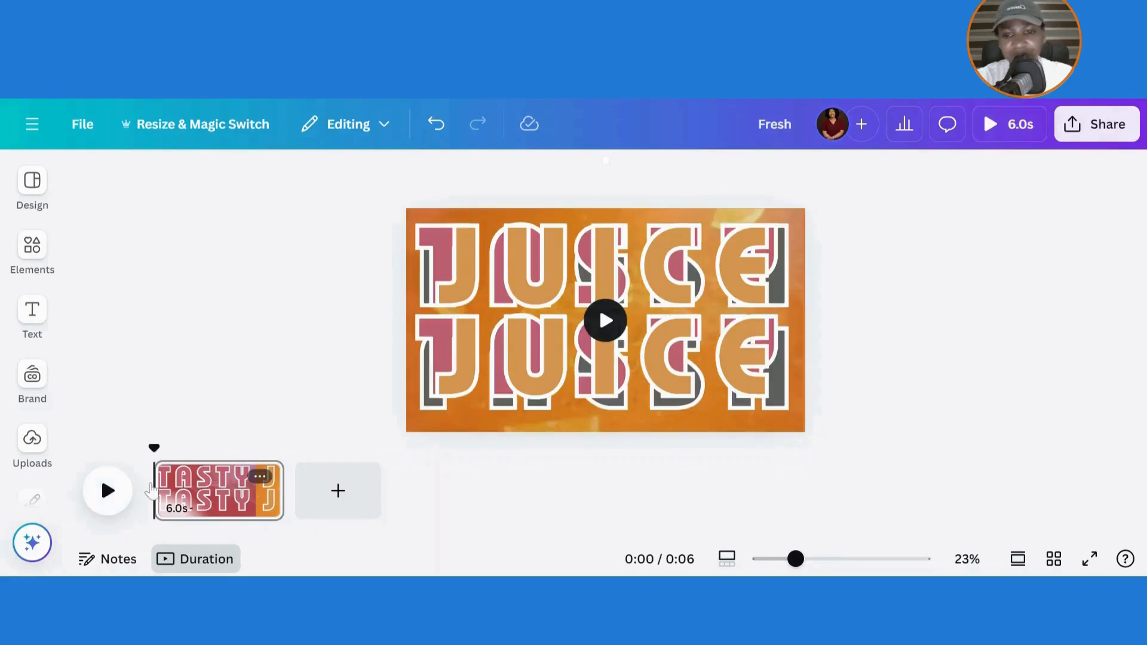
click(96, 508)
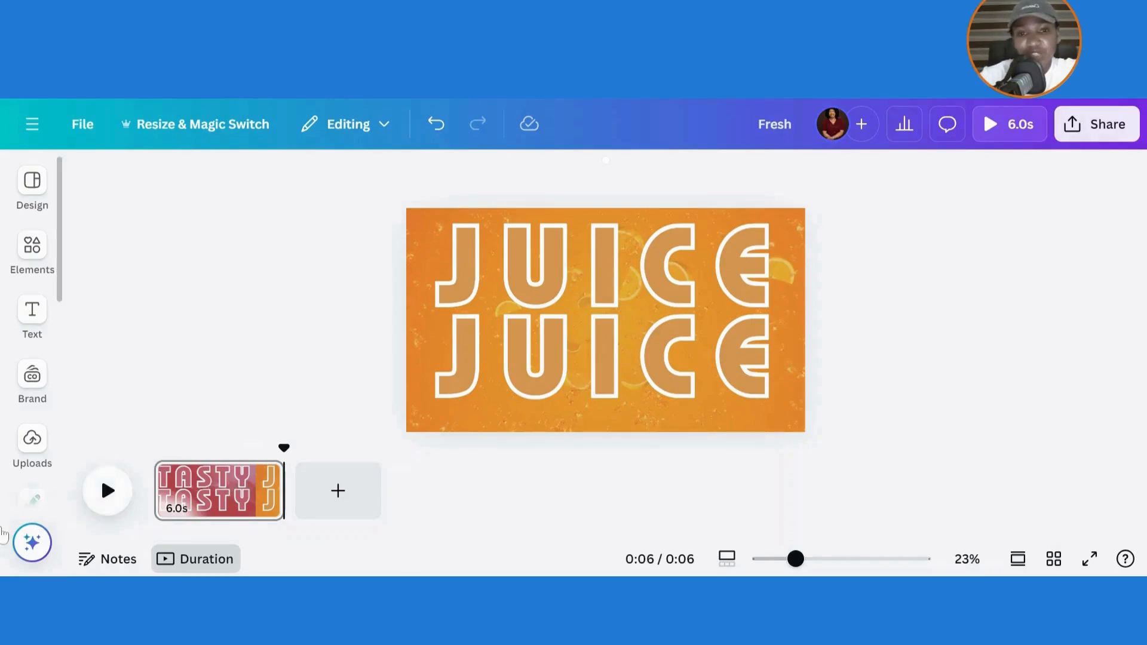
Show the element timing tracks and add the uploaded apple syrup can image to the page, deleting the trial orange juice can.
click(705, 278)
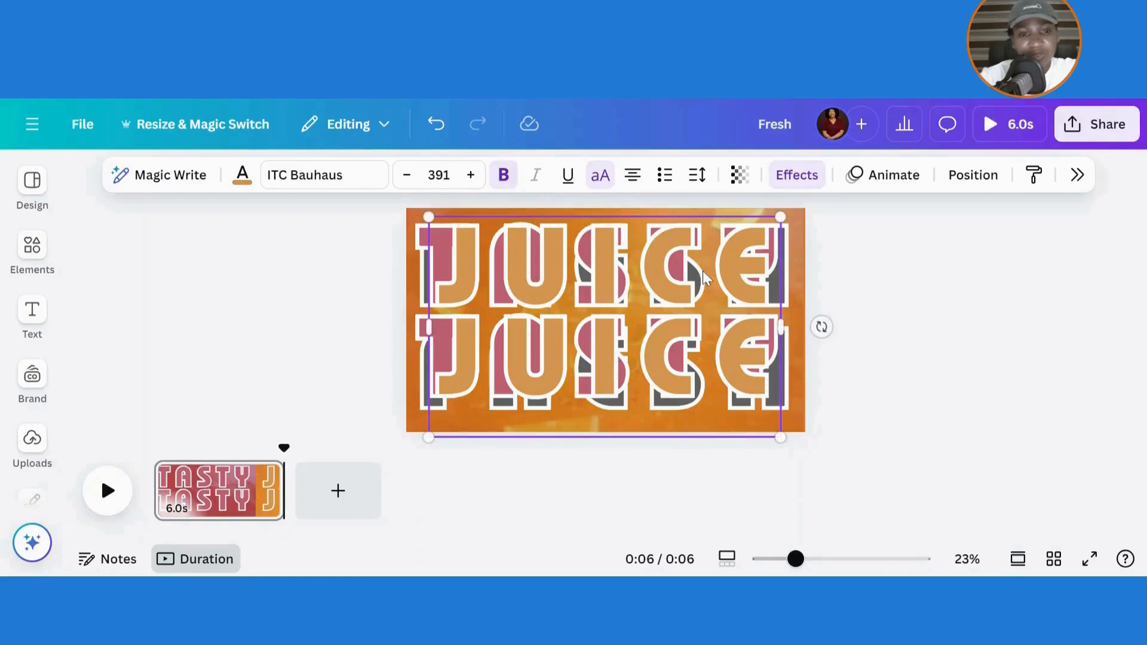
right_click(704, 277)
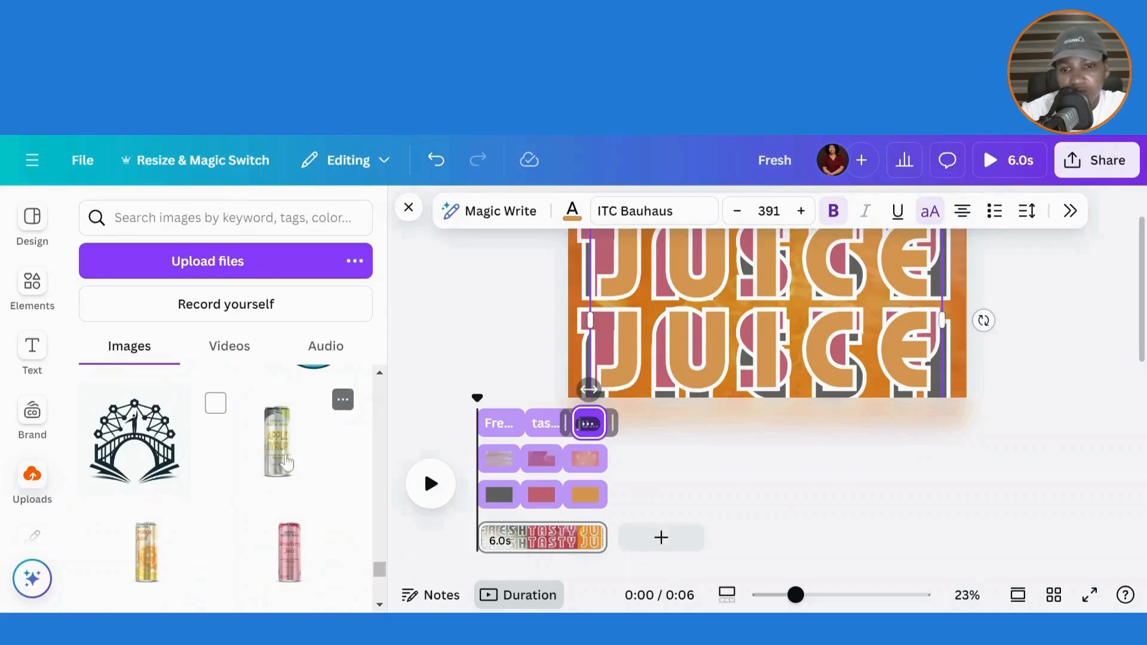
click(286, 463)
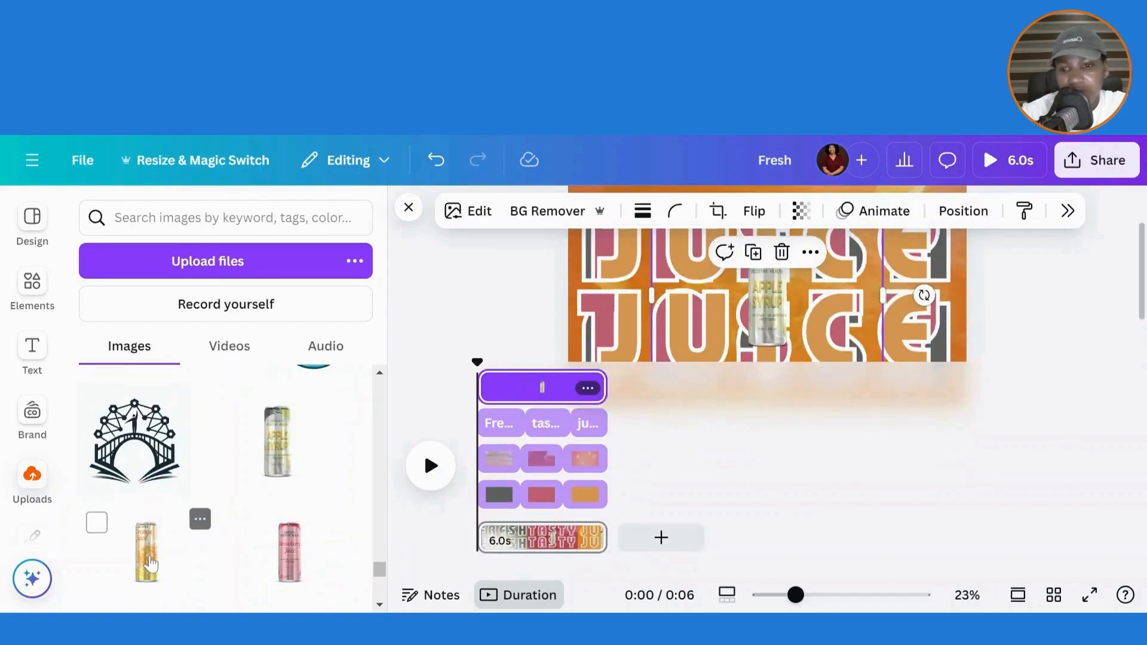
click(143, 568)
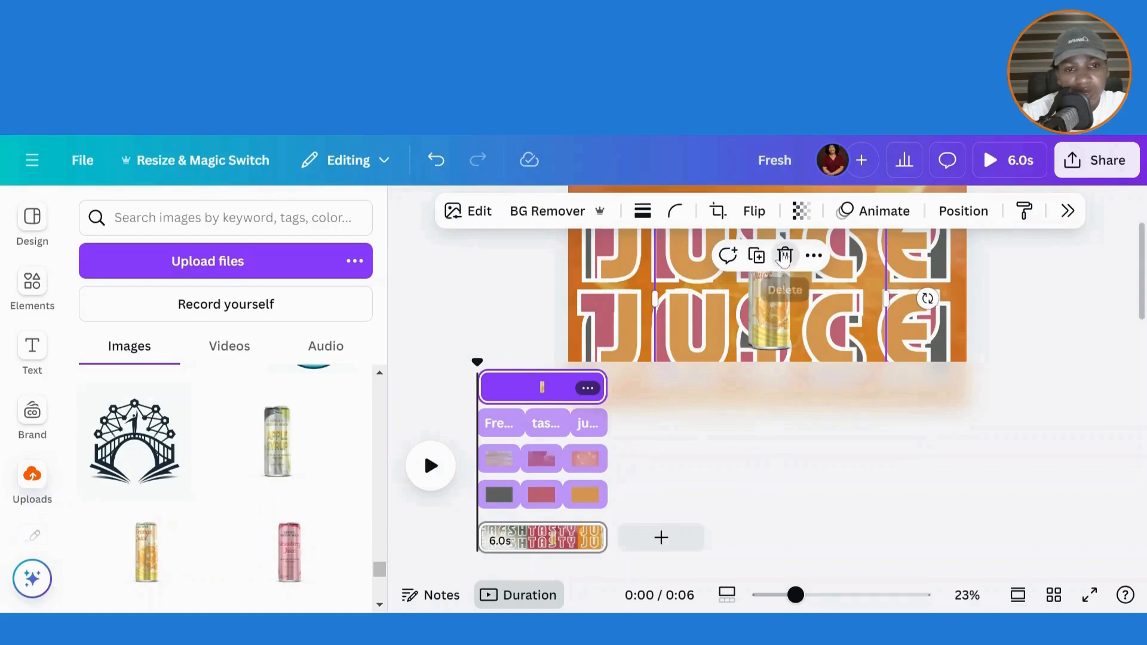
click(785, 255)
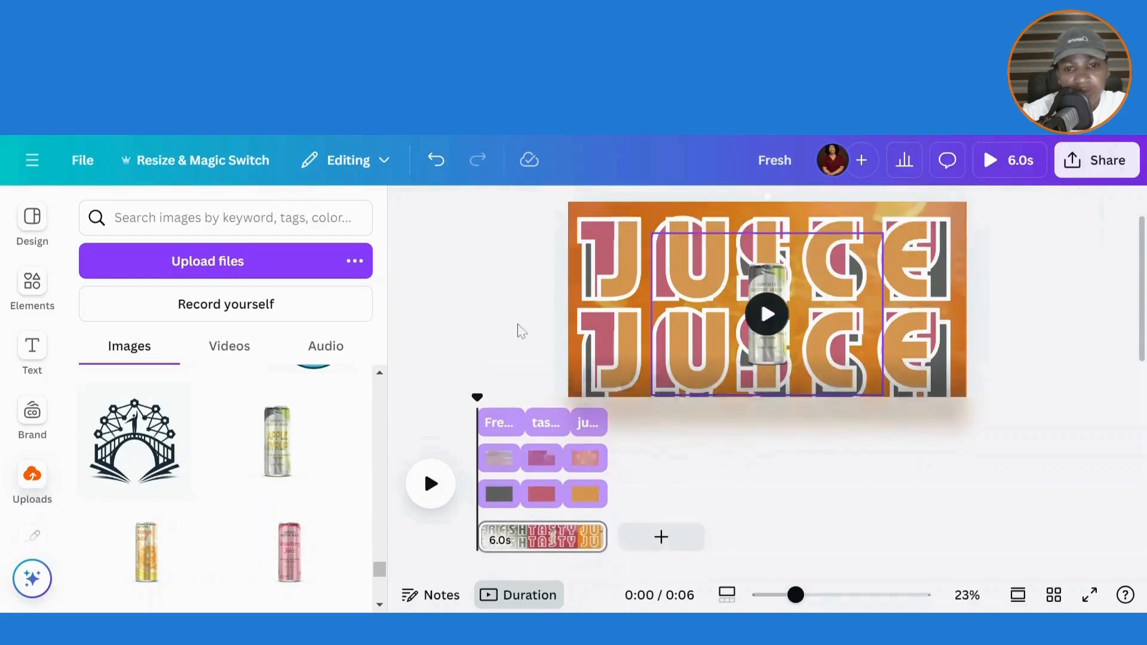
click(784, 282)
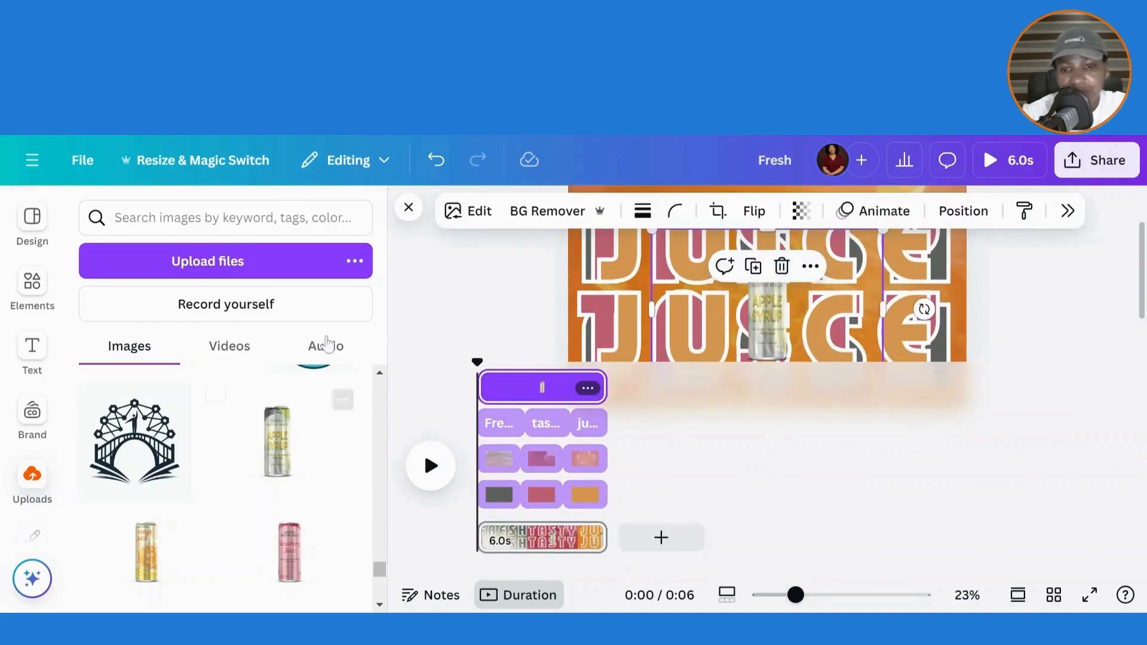
Crop the apple syrup can image close around the can, enlarge it and place it in the middle of the page.
click(409, 207)
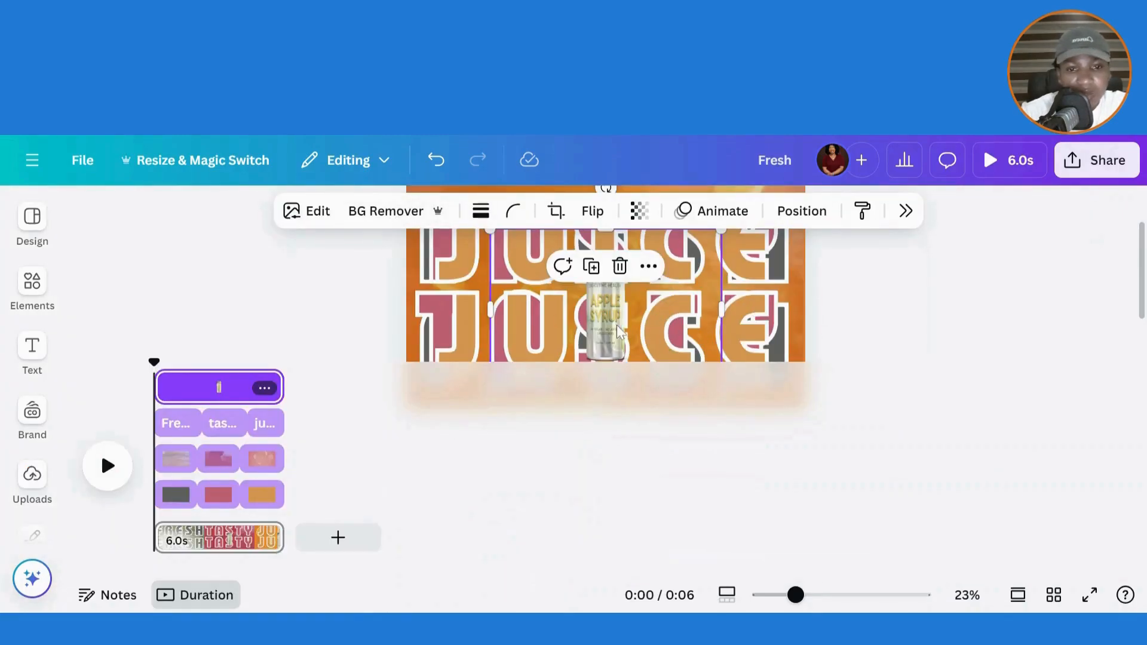
drag(618, 332, 615, 276)
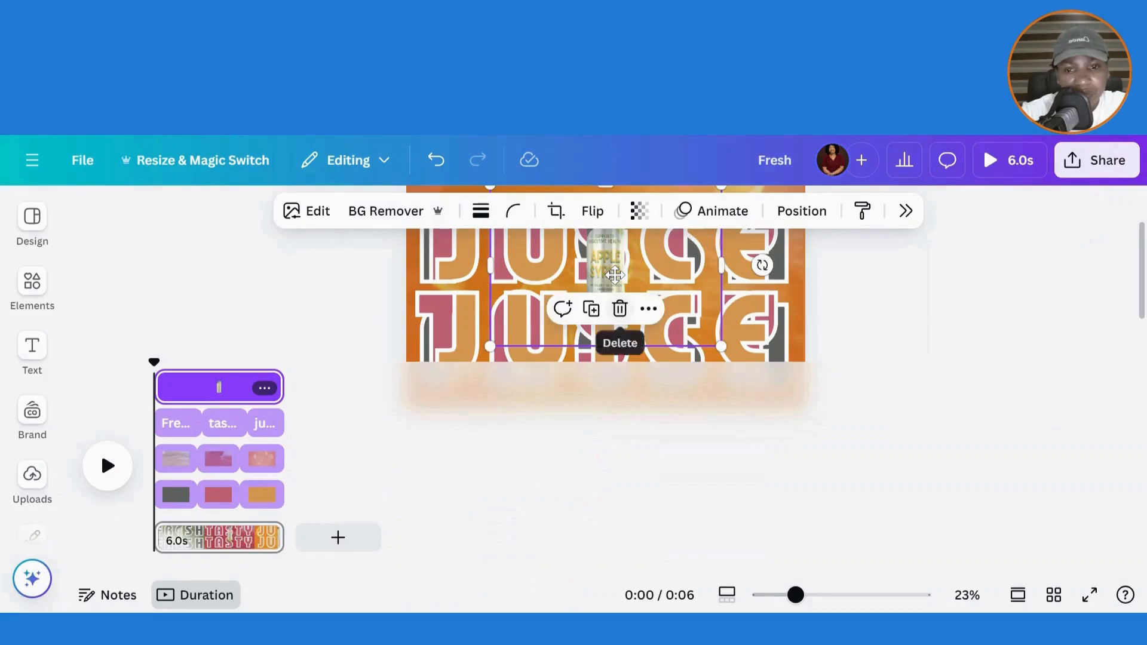
drag(722, 345, 743, 365)
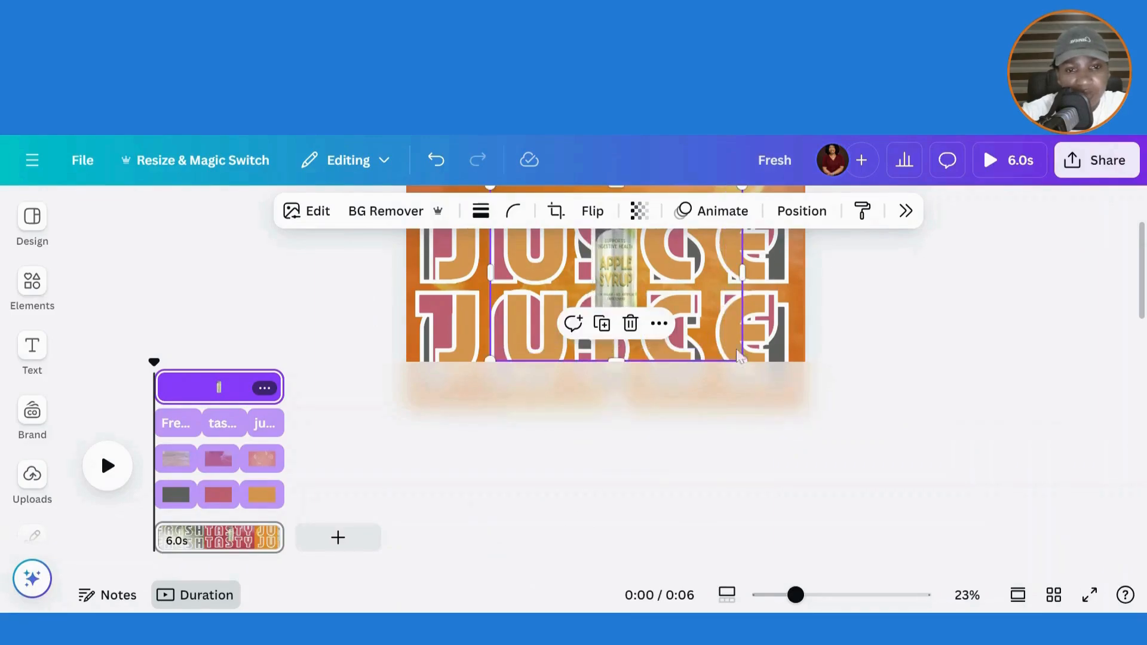
drag(748, 265, 651, 273)
drag(489, 271, 560, 285)
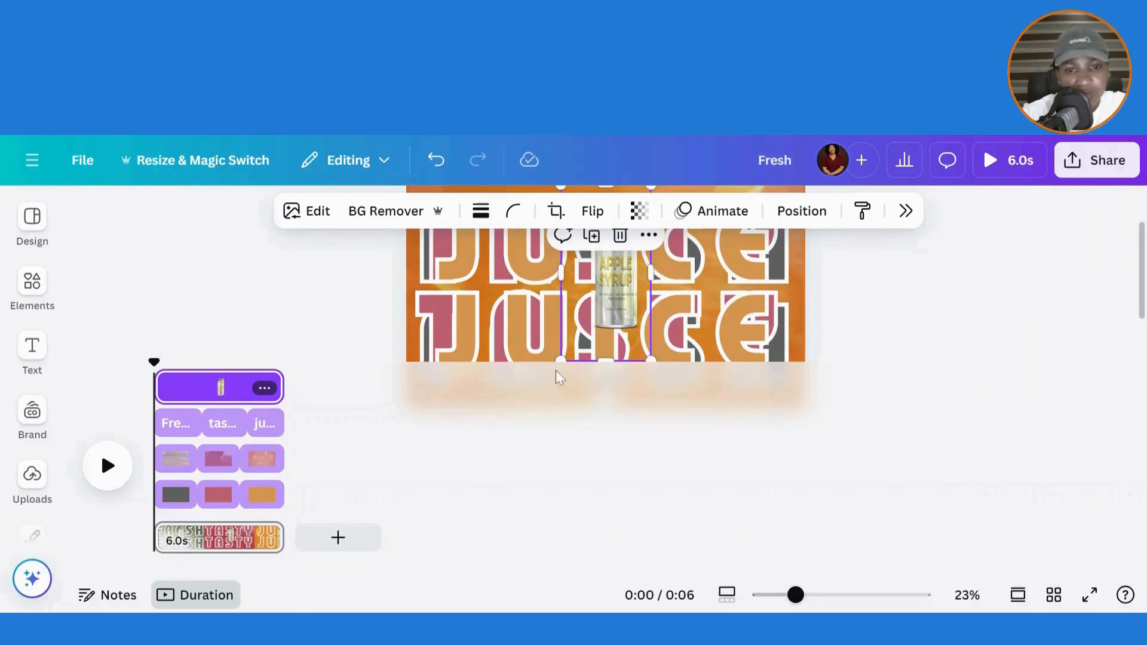
drag(565, 358, 518, 411)
drag(594, 336, 588, 324)
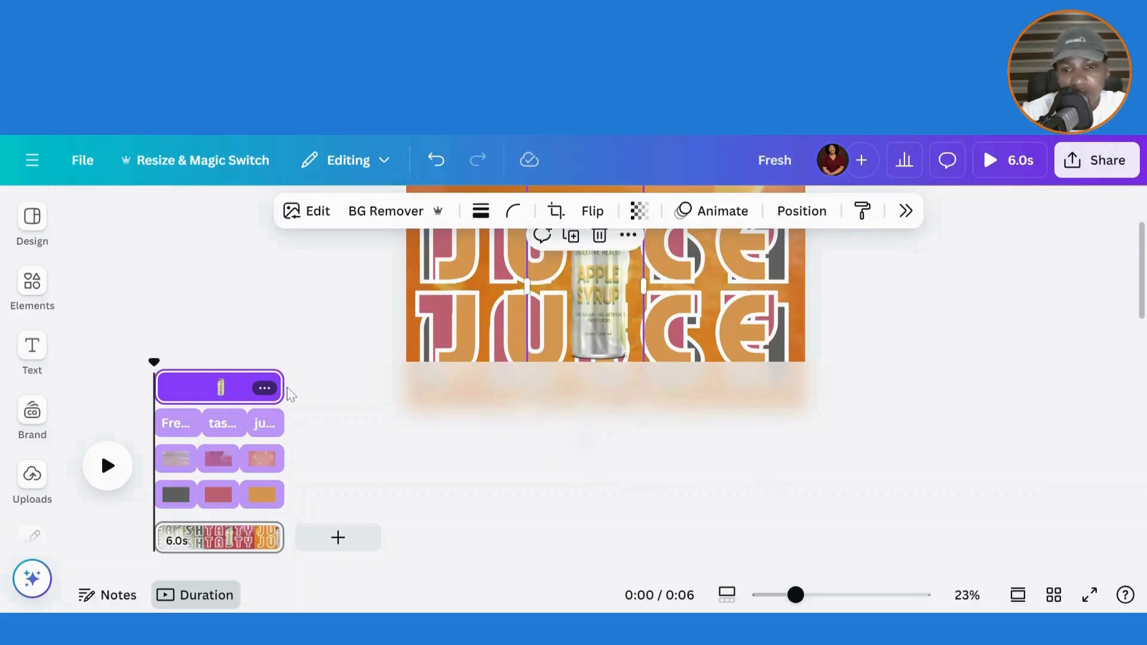
Shorten the apple can's timing to match the "FRESH" heading, and add the uploaded strawberry juice can timed to the "TASTY" heading.
drag(281, 388, 197, 390)
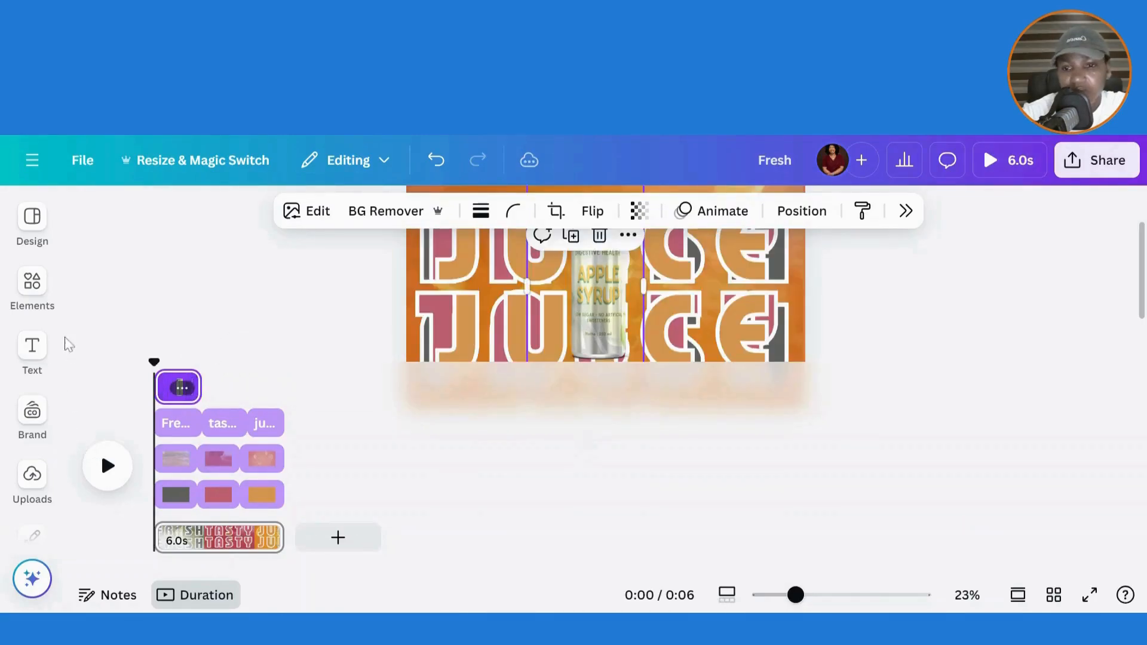
click(32, 475)
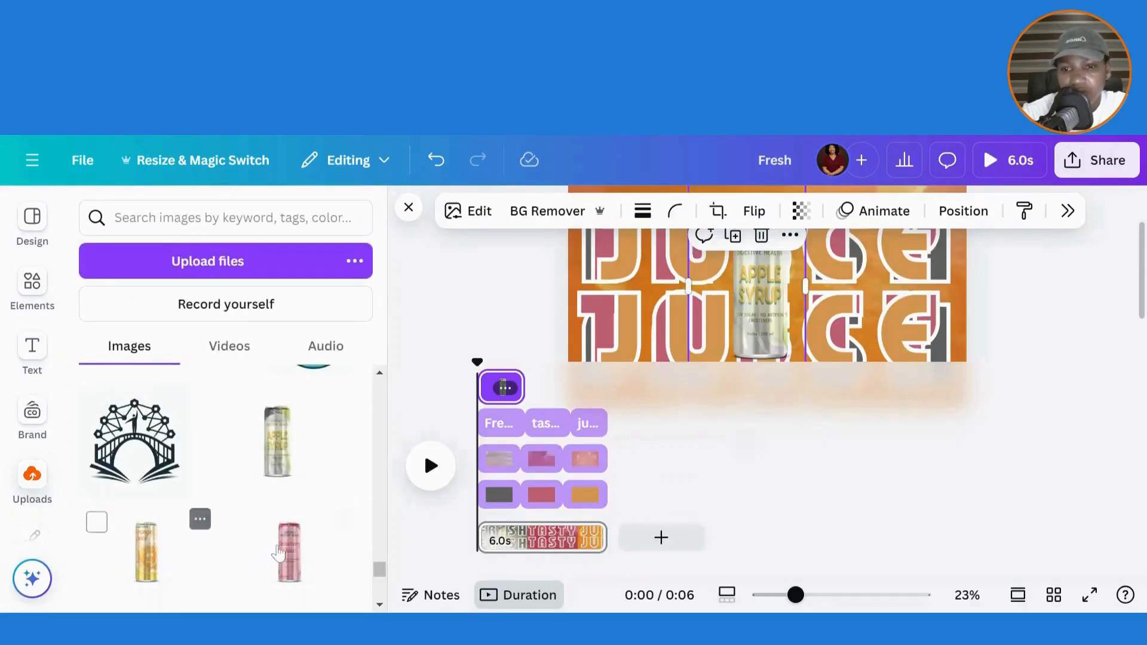
click(278, 554)
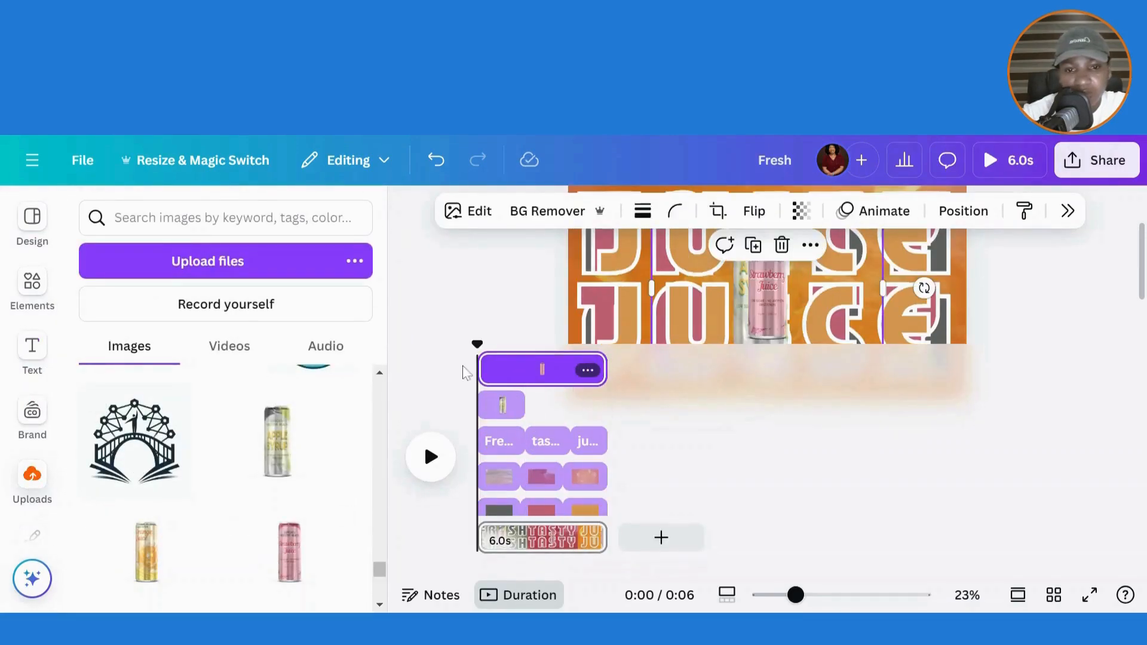
drag(480, 371, 533, 373)
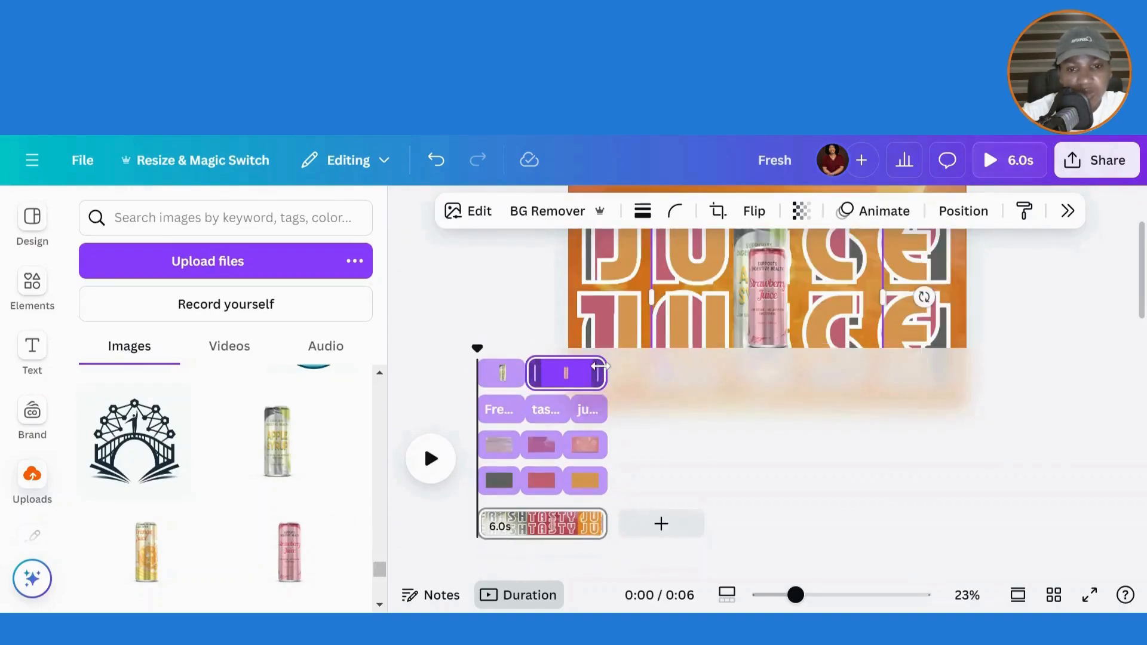
drag(604, 382, 571, 385)
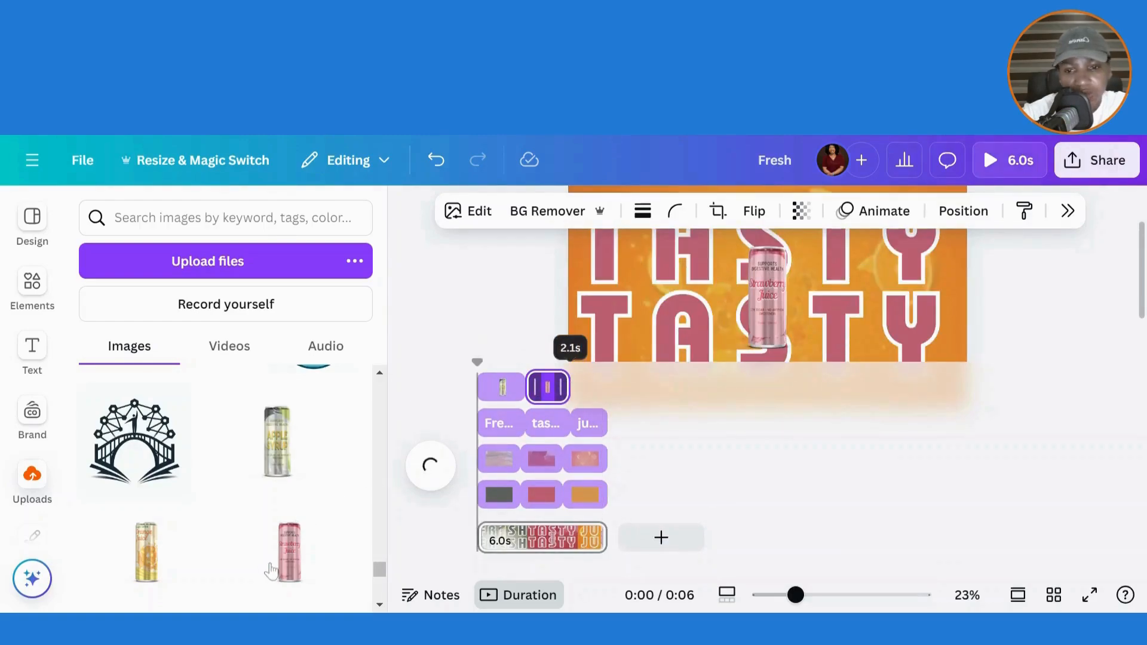
Add the uploaded orange juice can image timed to the "JUICE" heading, and hide the element timing tracks.
click(147, 550)
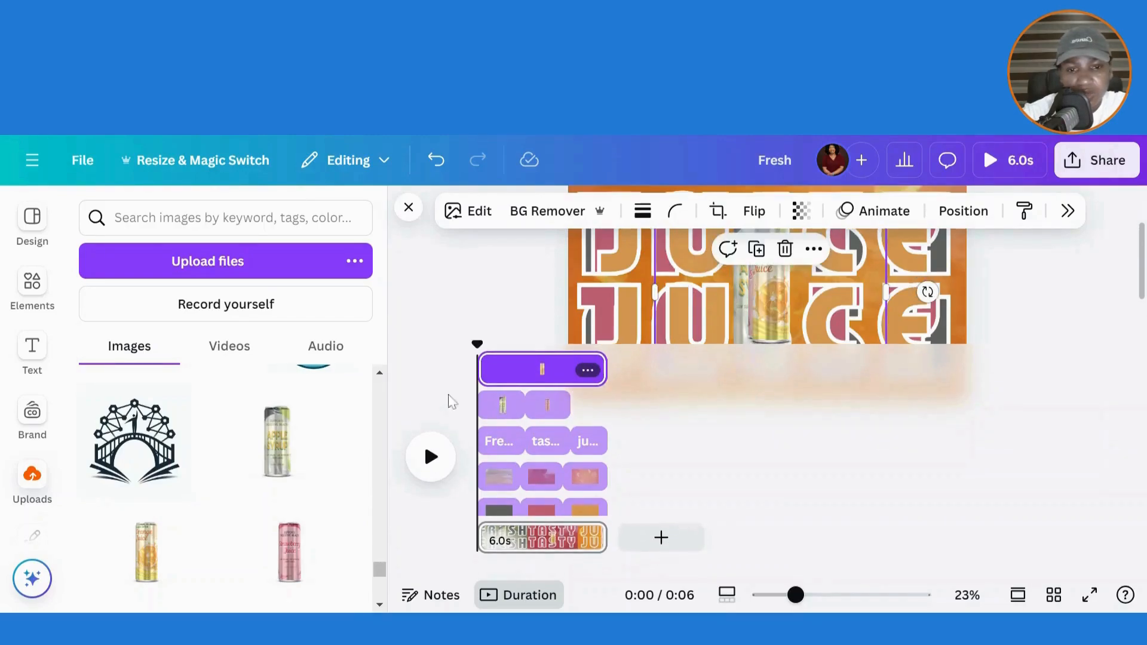
drag(488, 378, 615, 371)
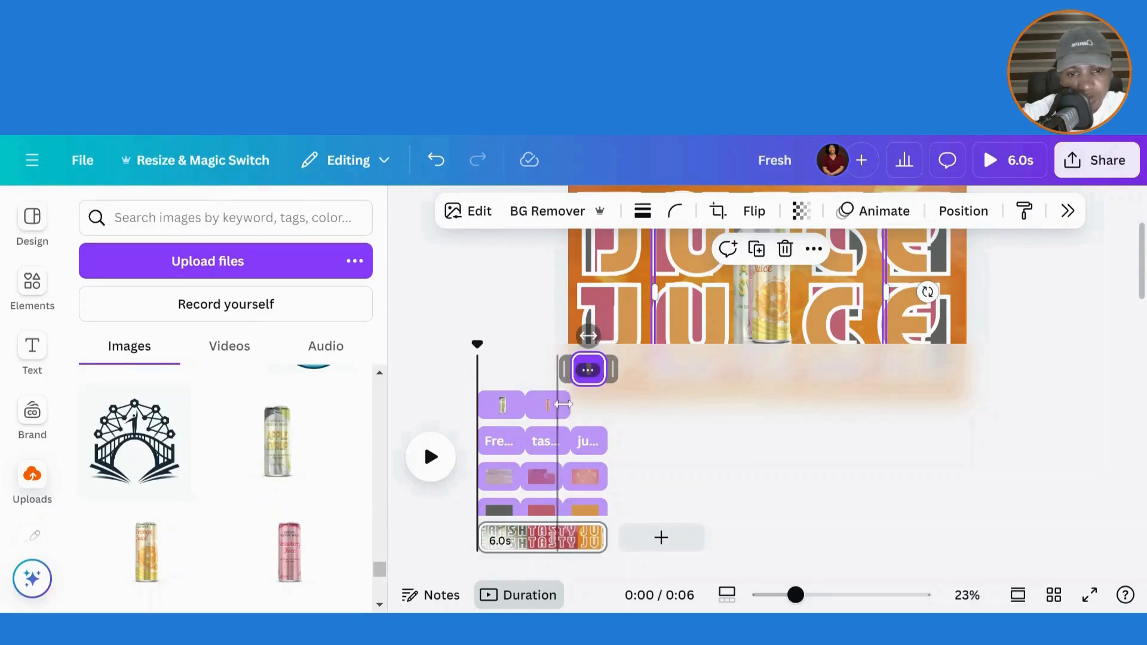
drag(561, 404, 553, 404)
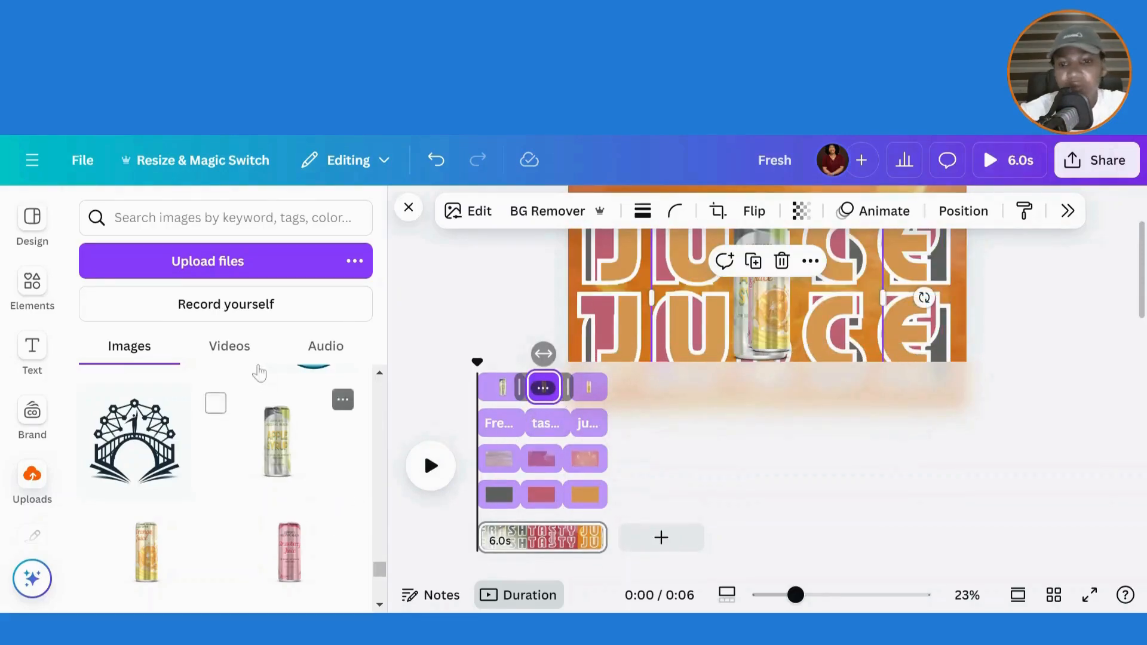
click(408, 209)
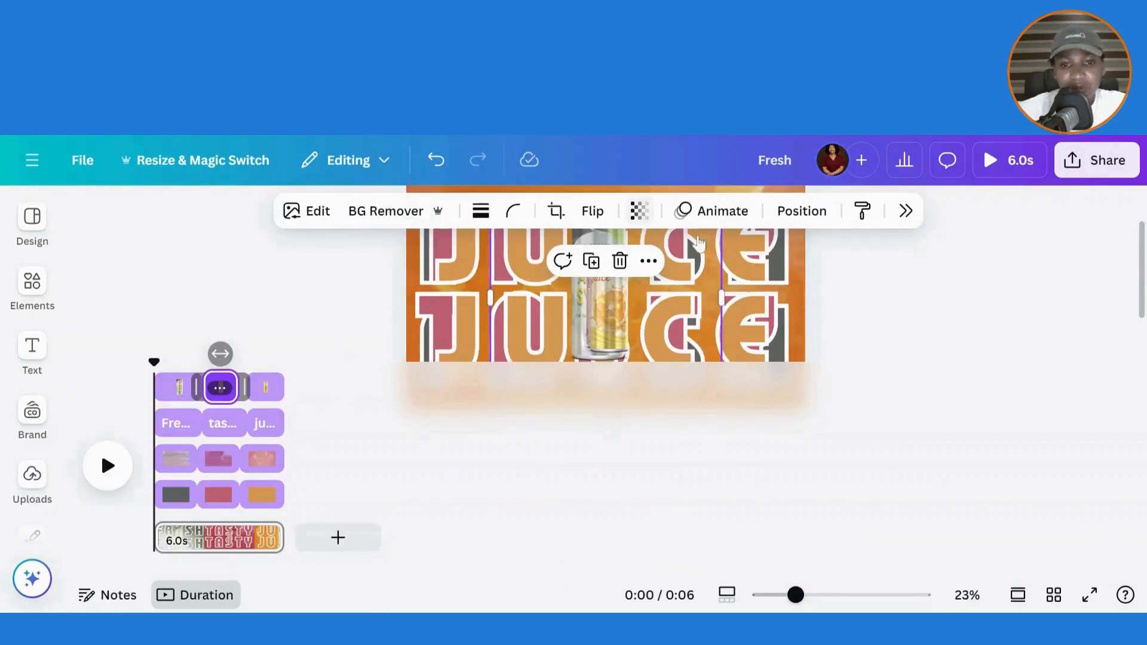
click(648, 263)
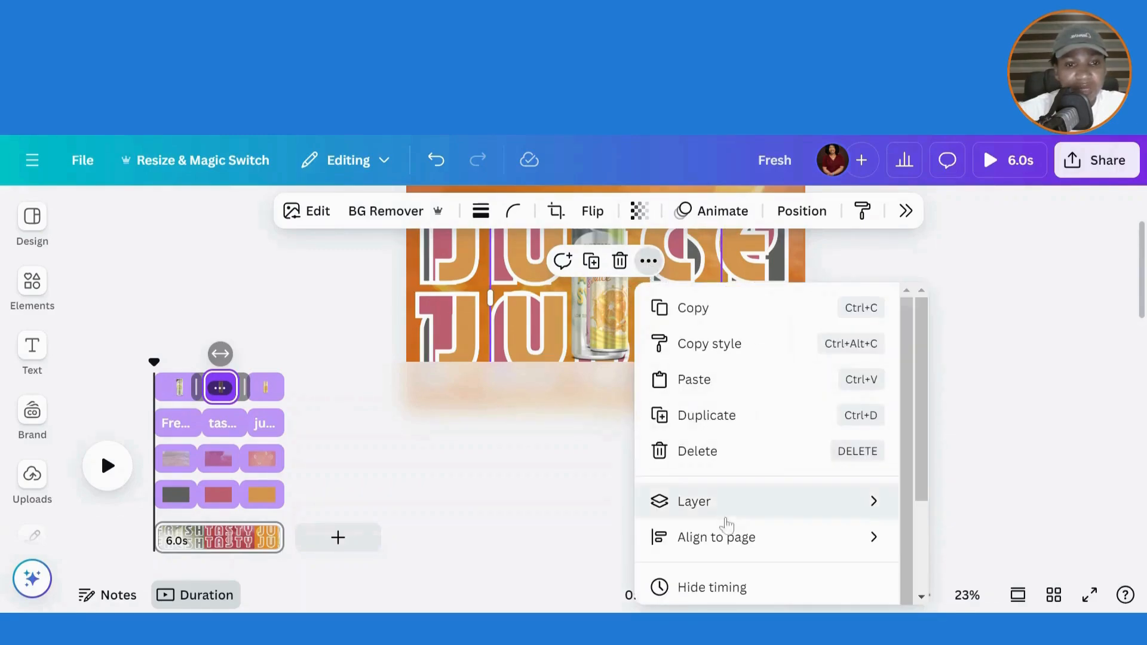
click(706, 588)
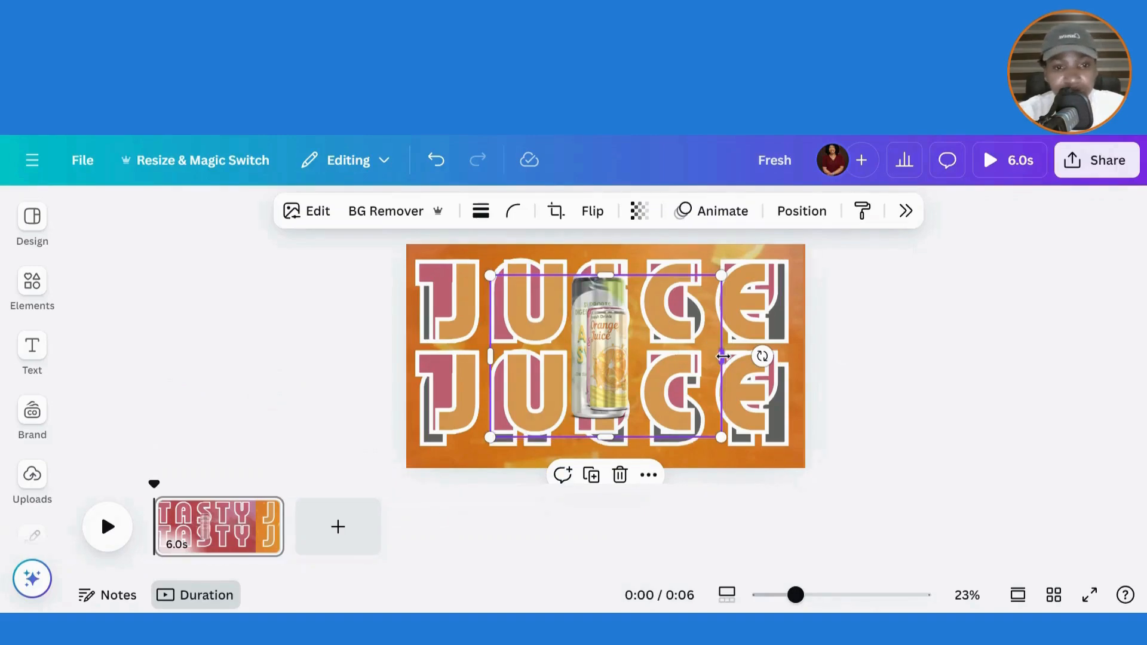
Crop the sides of the strawberry juice can image, enlarge it and align it over the apple syrup can.
drag(720, 357, 636, 361)
drag(491, 357, 571, 358)
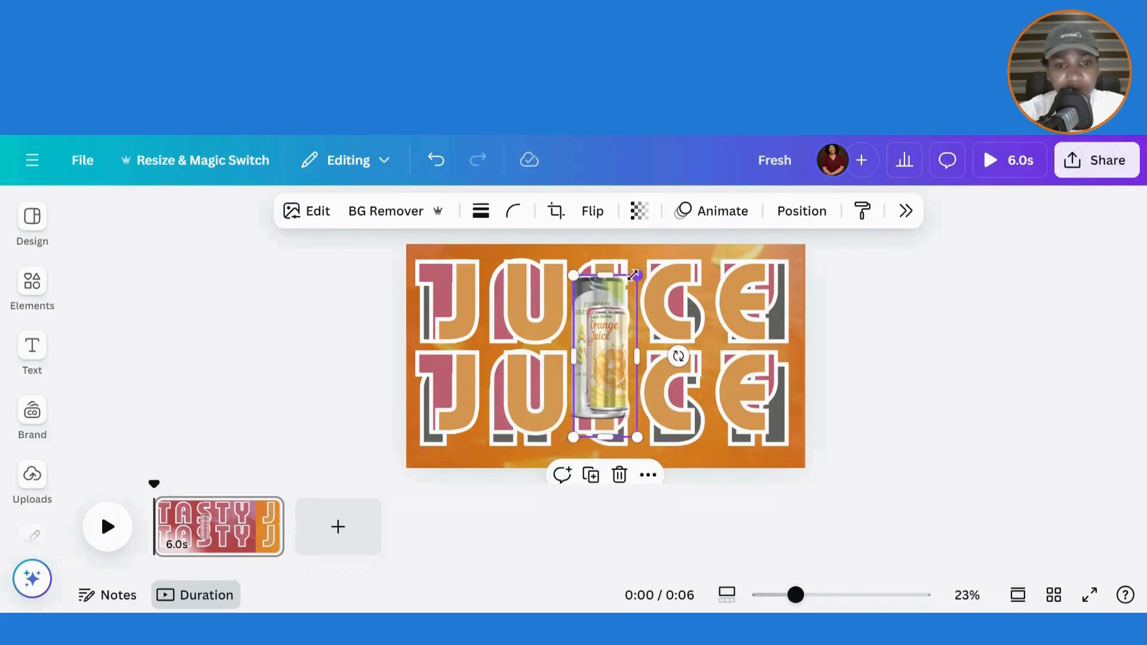
drag(633, 275, 733, 228)
drag(648, 315, 621, 333)
drag(621, 337, 622, 330)
Crop the sides of the orange juice can image, enlarge it to match the other cans and align it over them.
click(606, 398)
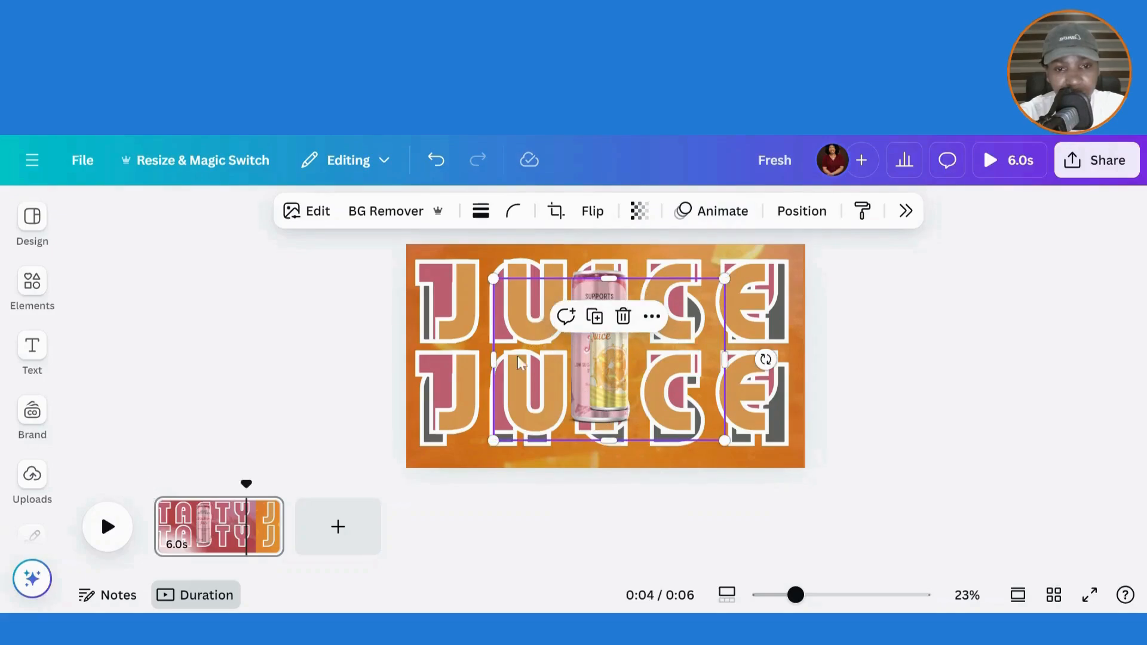
drag(491, 357, 580, 358)
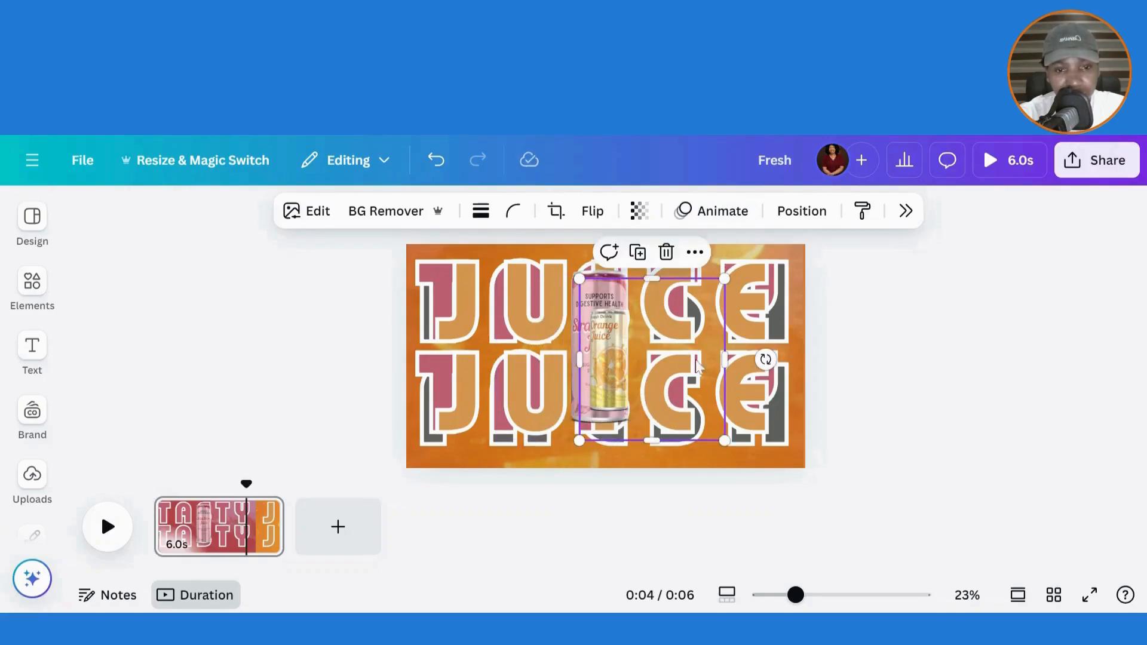
drag(729, 358, 639, 357)
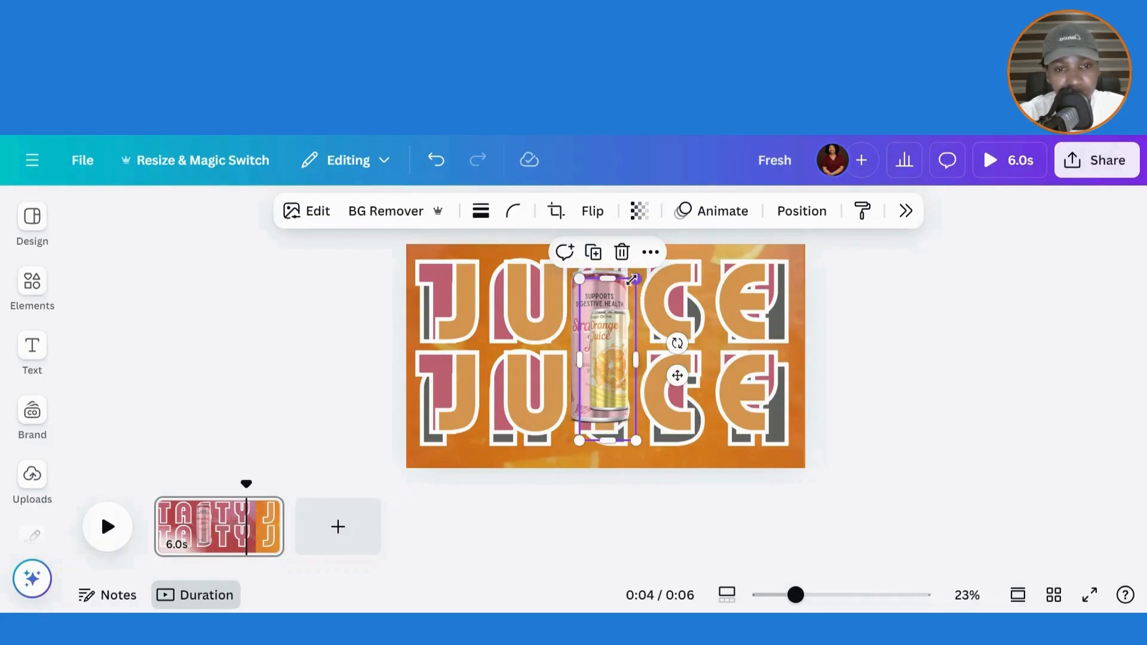
drag(632, 279, 655, 221)
drag(628, 322, 610, 346)
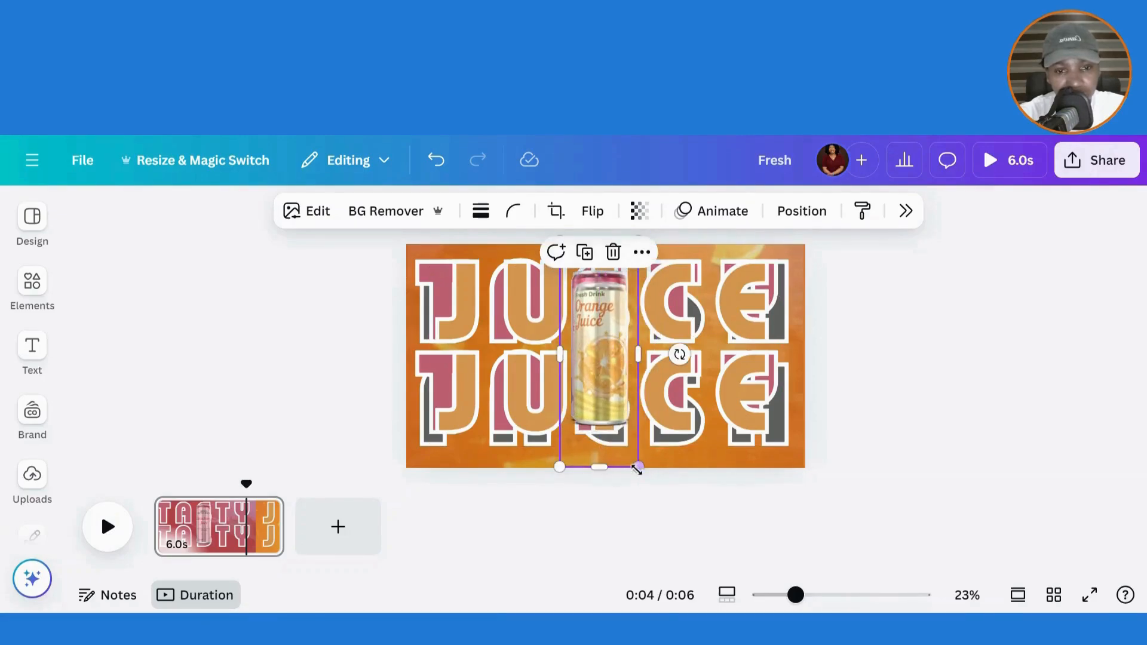
drag(635, 467, 647, 483)
drag(619, 408, 611, 387)
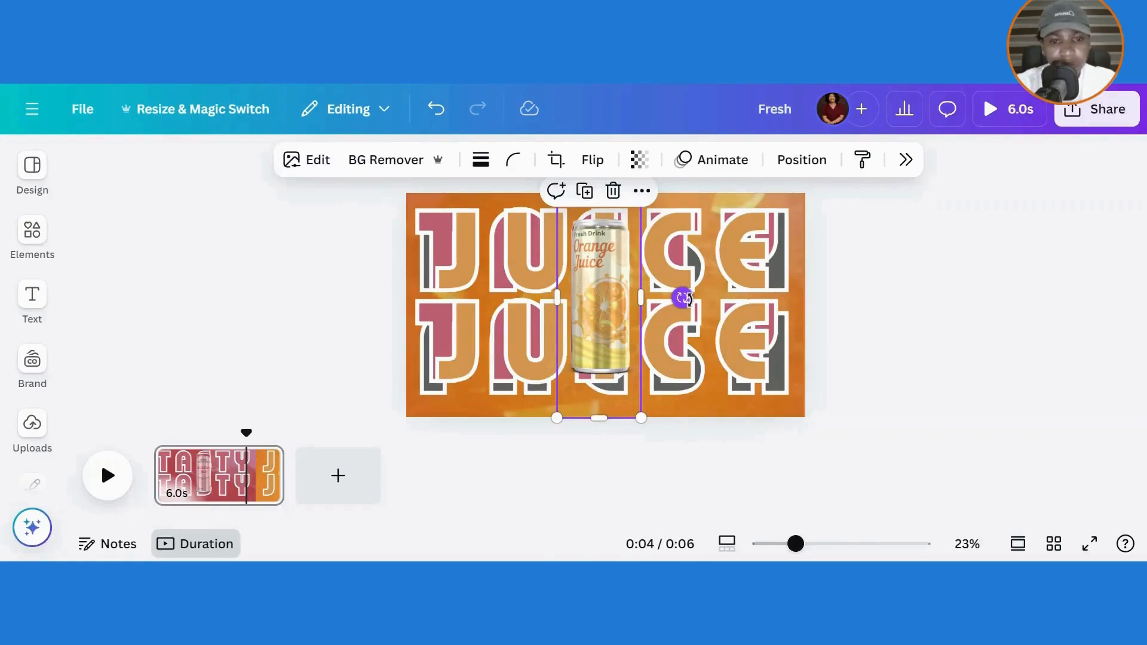
Tilt the orange can counter-clockwise, rotate the strawberry can counter-clockwise until it lies horizontally, and tilt the apple can slightly clockwise.
drag(685, 297, 651, 248)
click(620, 237)
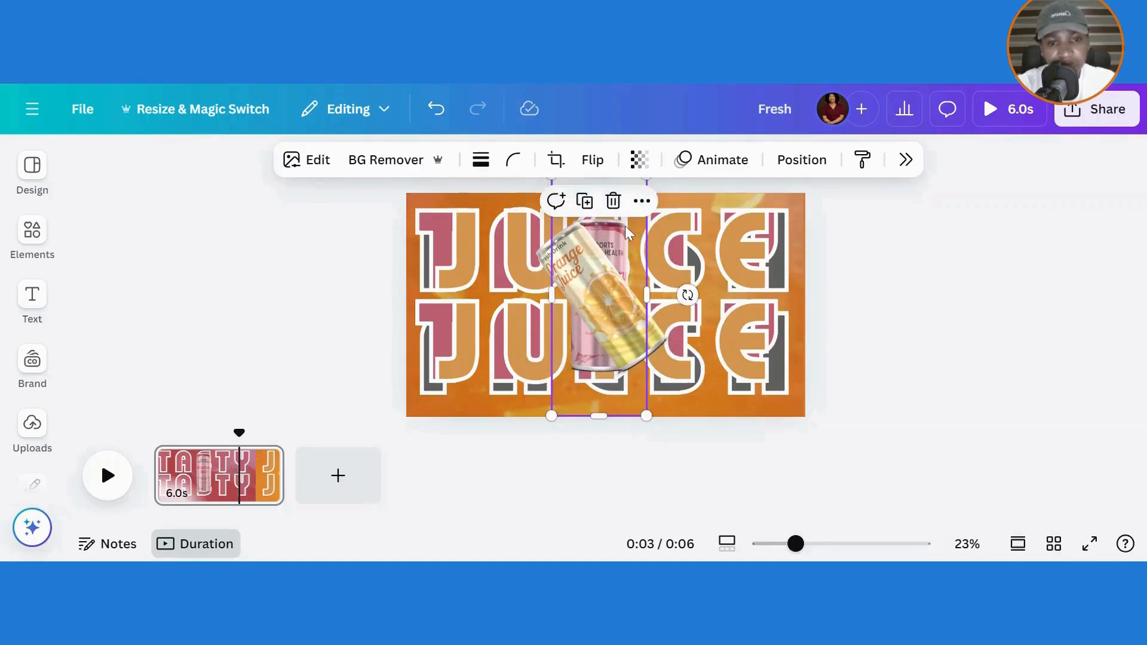
drag(687, 295, 599, 241)
click(598, 251)
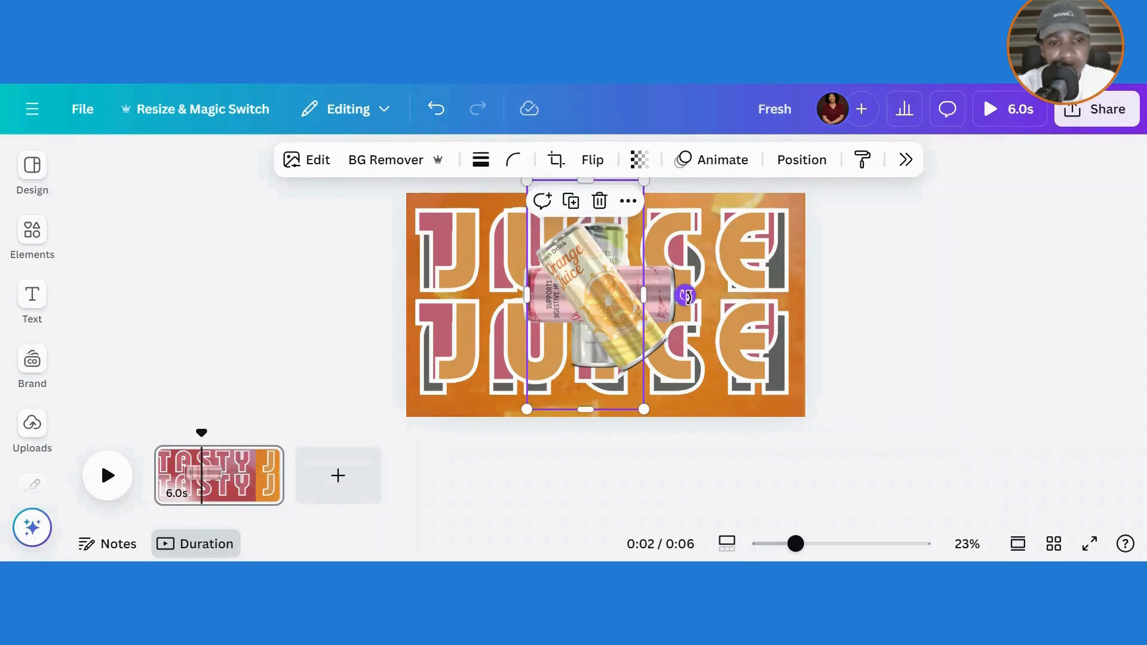
drag(685, 294, 729, 339)
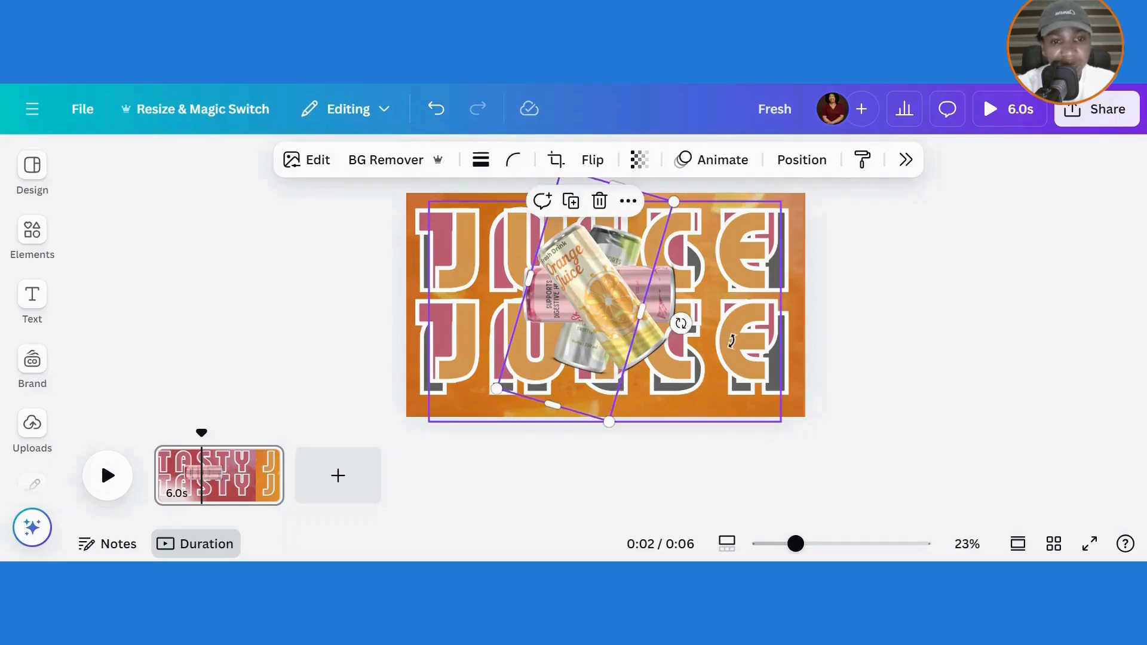
Apply the Rotate motion effect to the apple syrup can, turning clockwise, and raise its speed to about 80% of the slider.
click(402, 294)
click(542, 238)
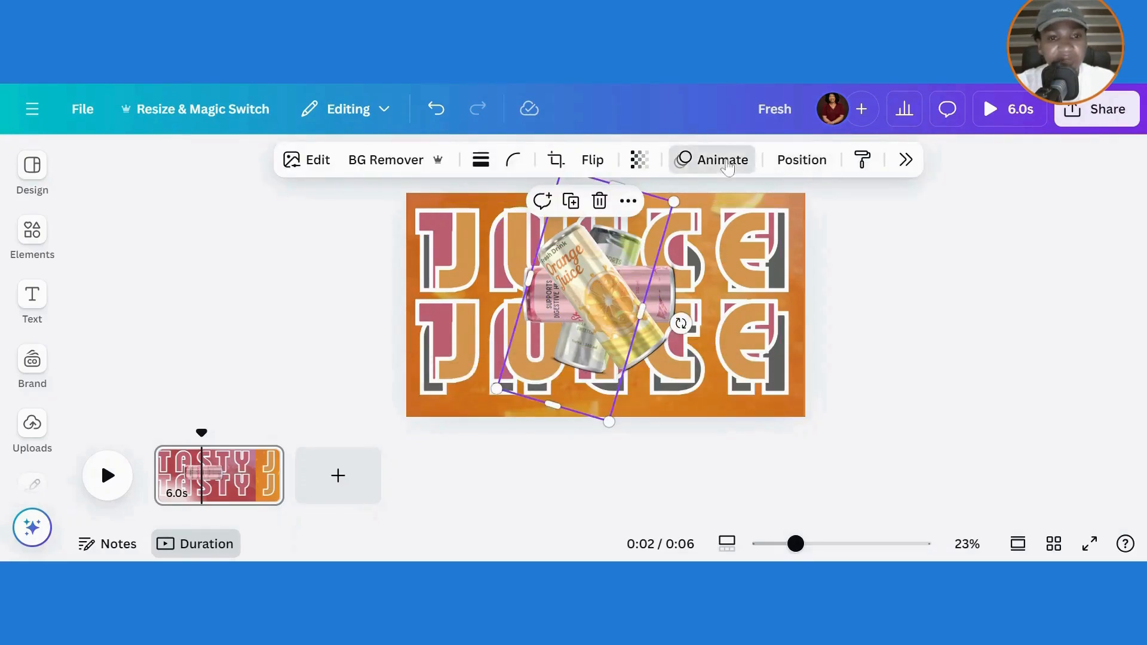
click(721, 159)
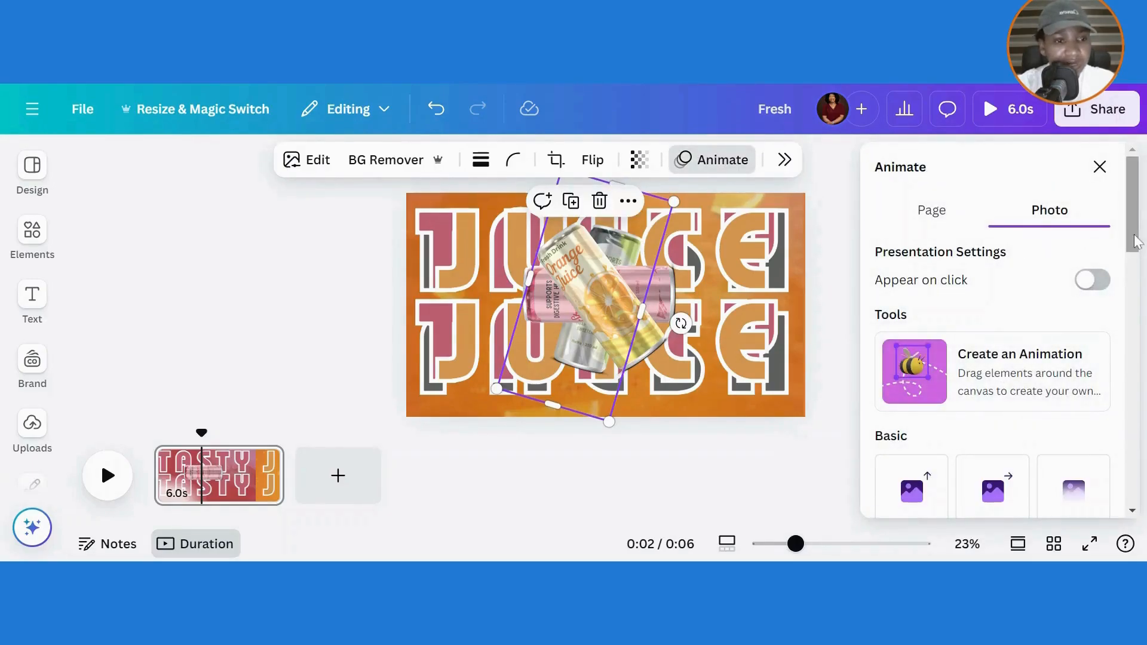
scroll(1008, 387, down, 5)
scroll(991, 355, down, 8)
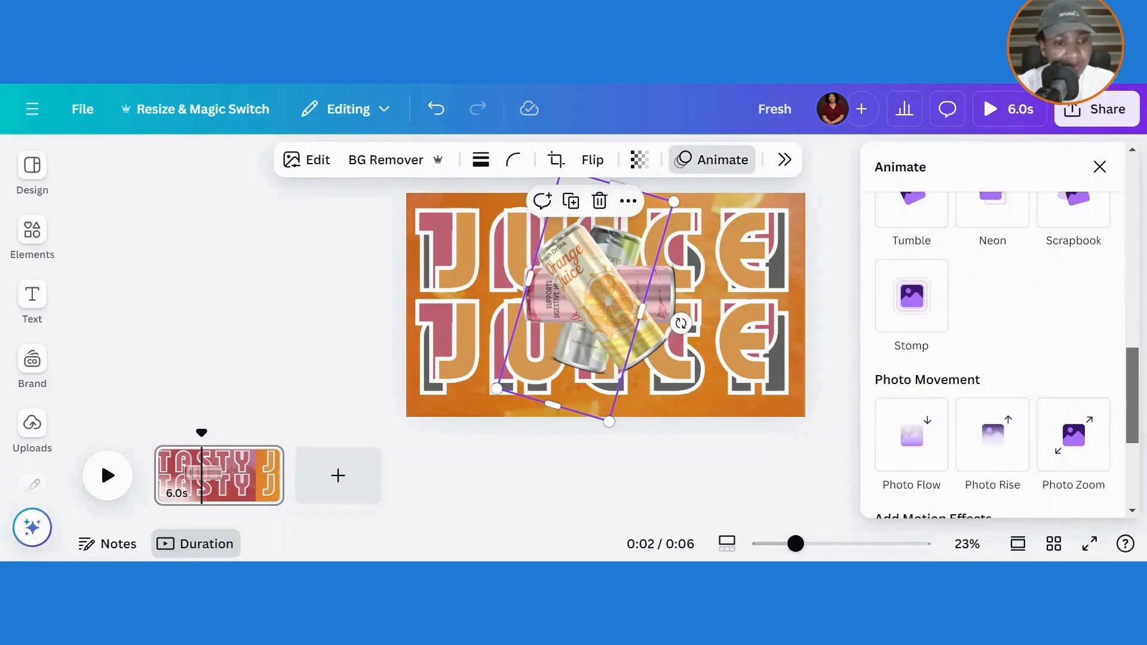
click(911, 381)
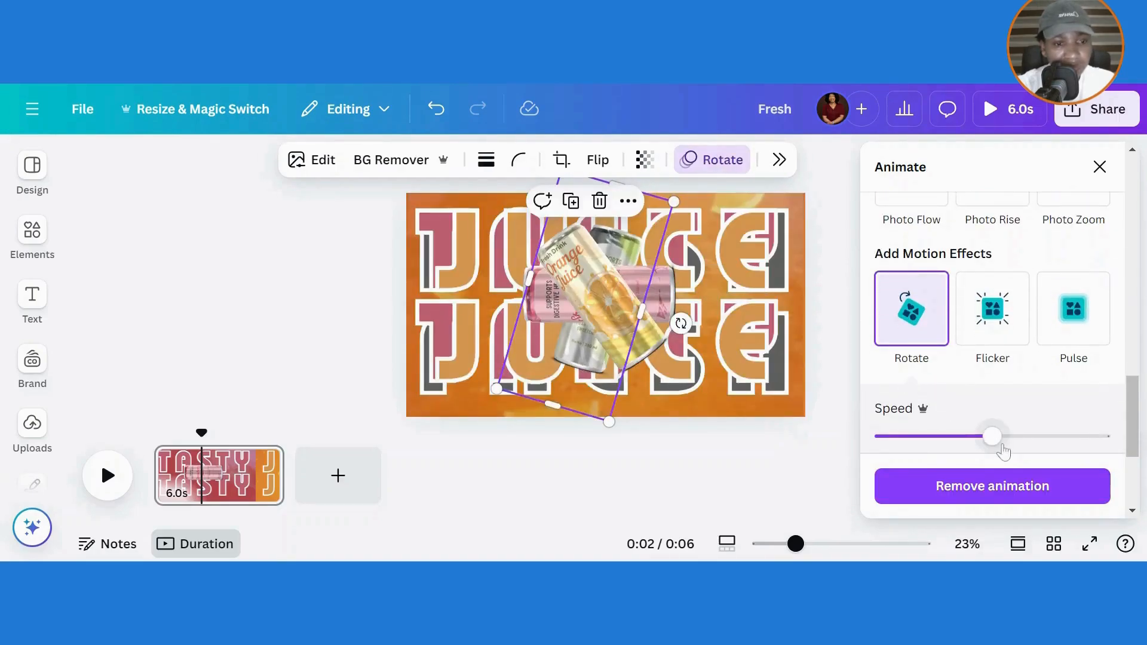
drag(1002, 447, 1066, 461)
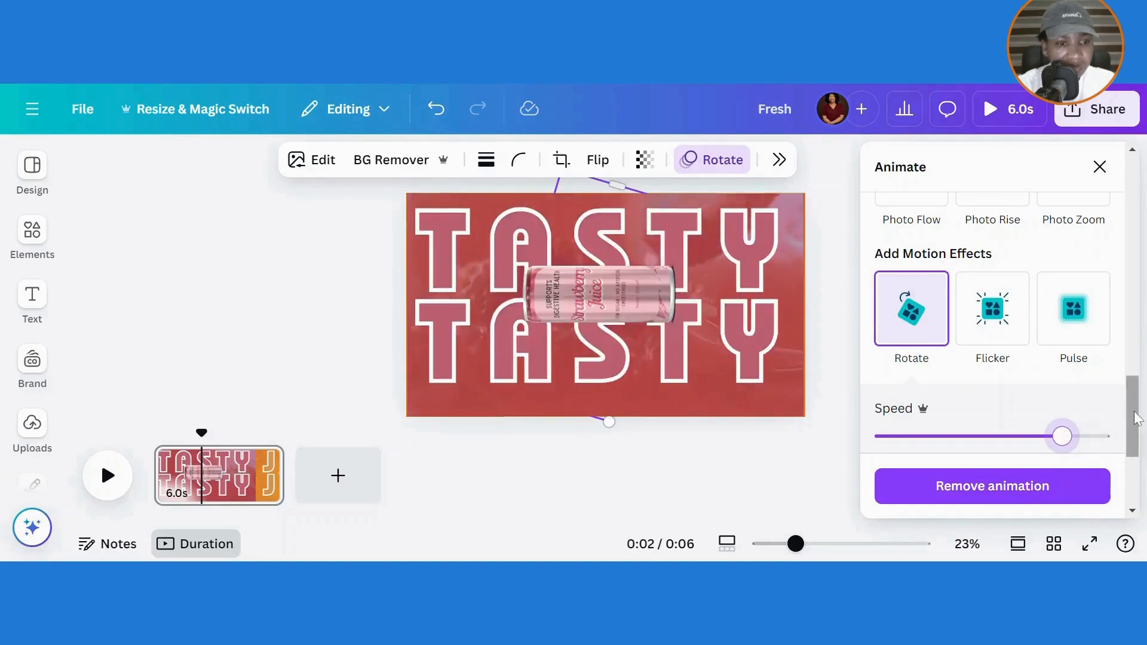
drag(1136, 418, 1142, 456)
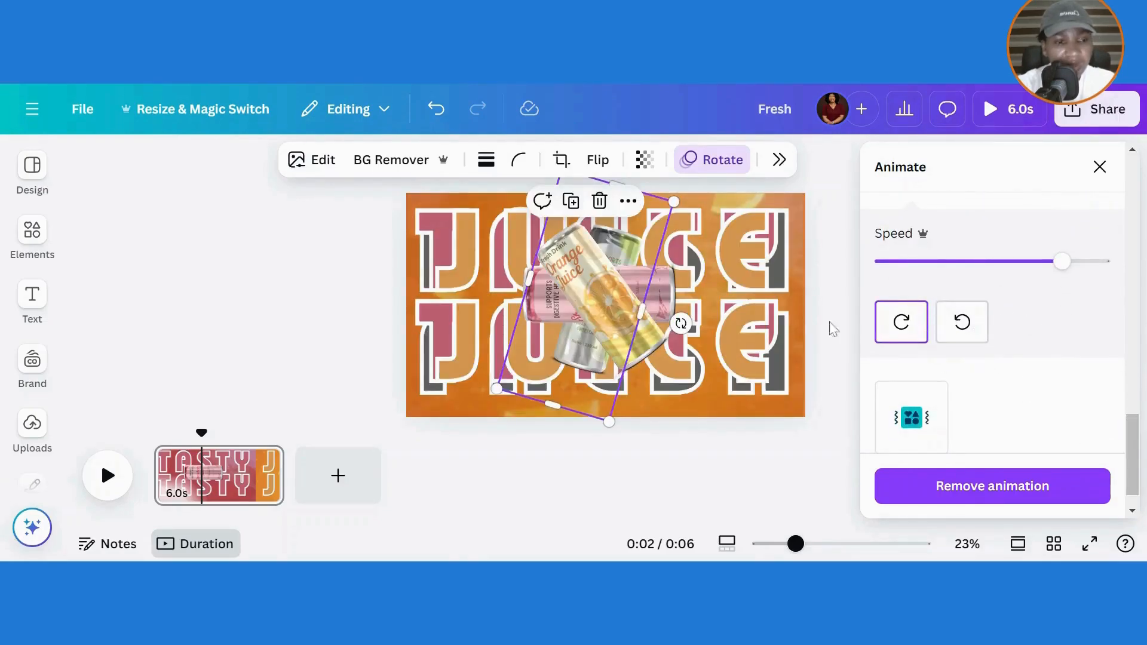
Apply the Rotate motion effect to the strawberry can, set it to counter-clockwise and raise its speed to match the apple can.
scroll(878, 292, up, 3)
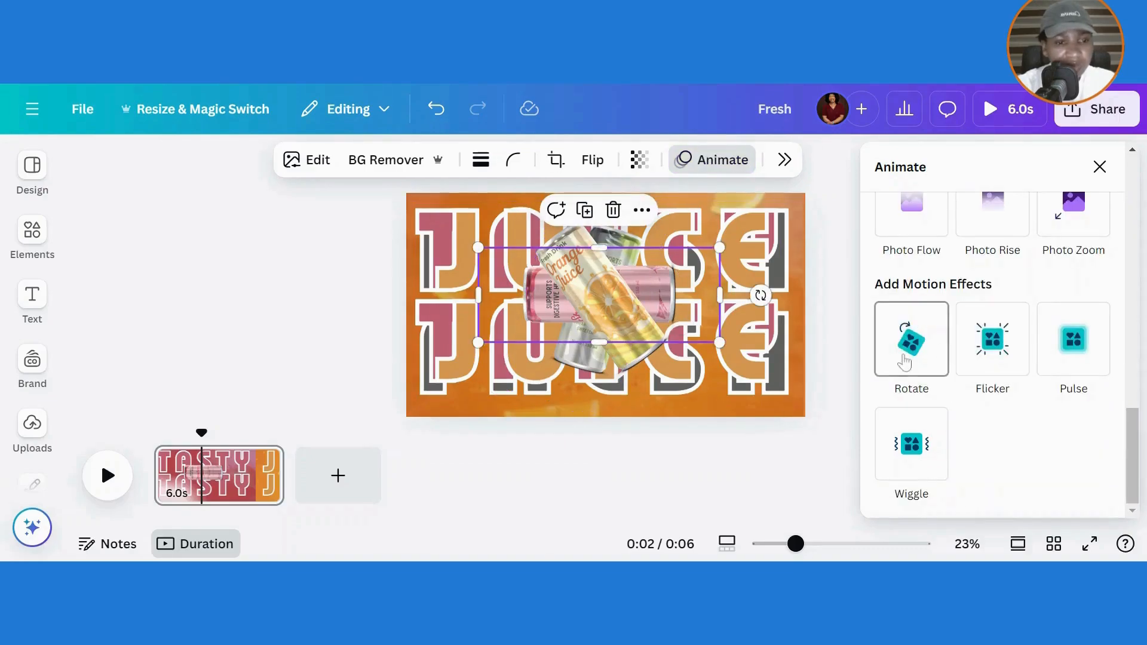
click(904, 358)
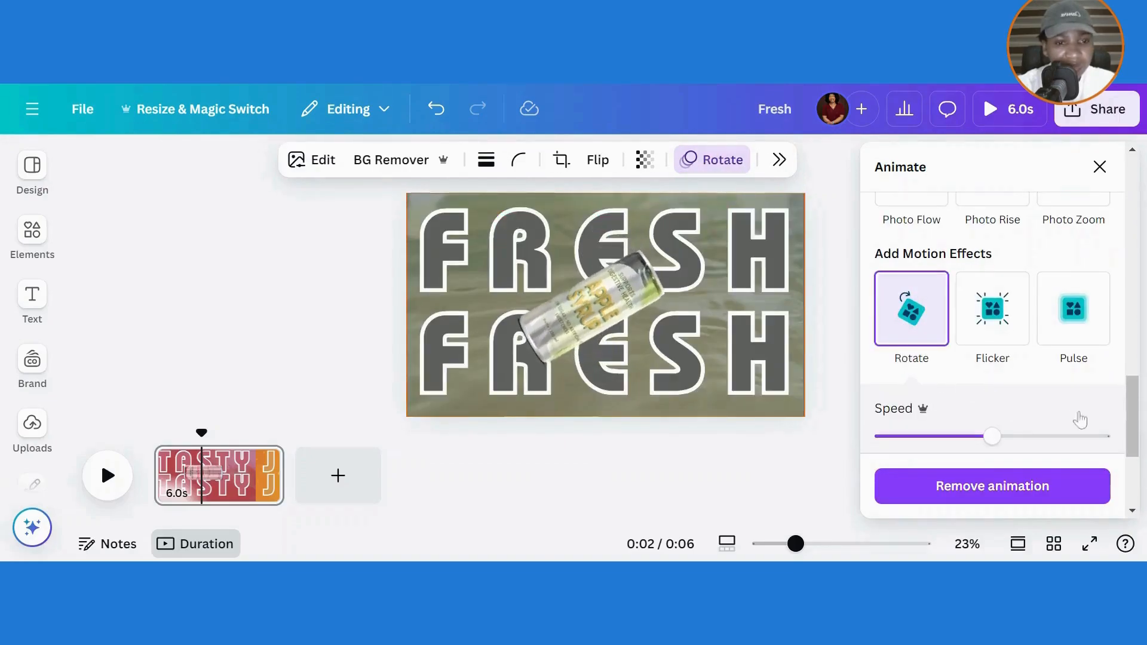
scroll(1135, 430, down, 2)
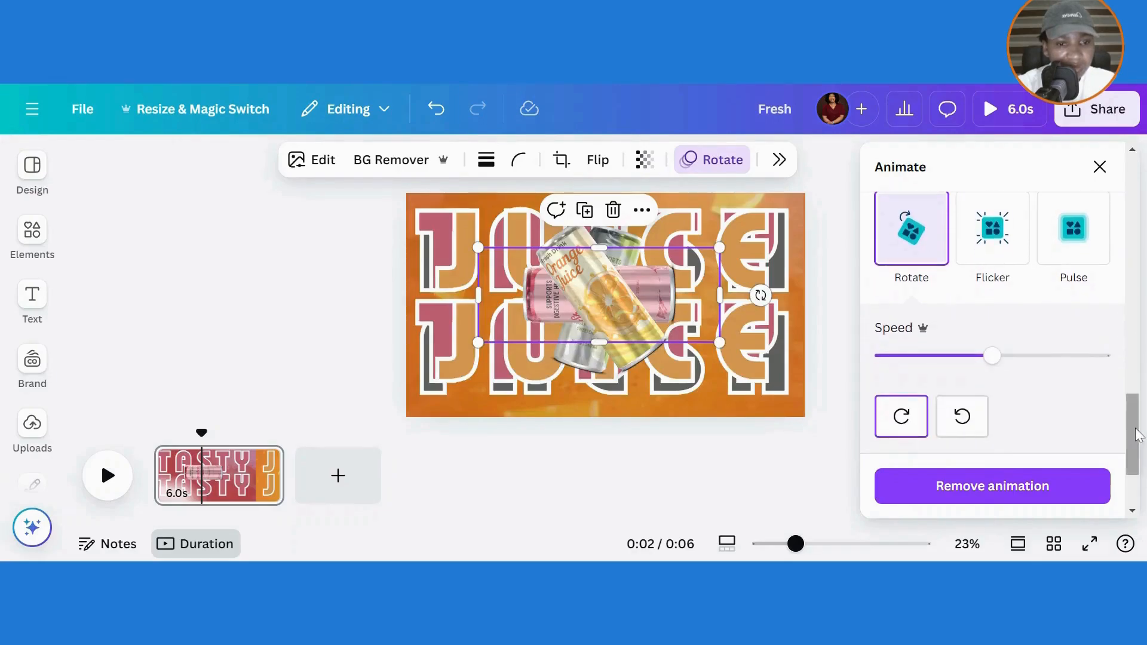
click(970, 415)
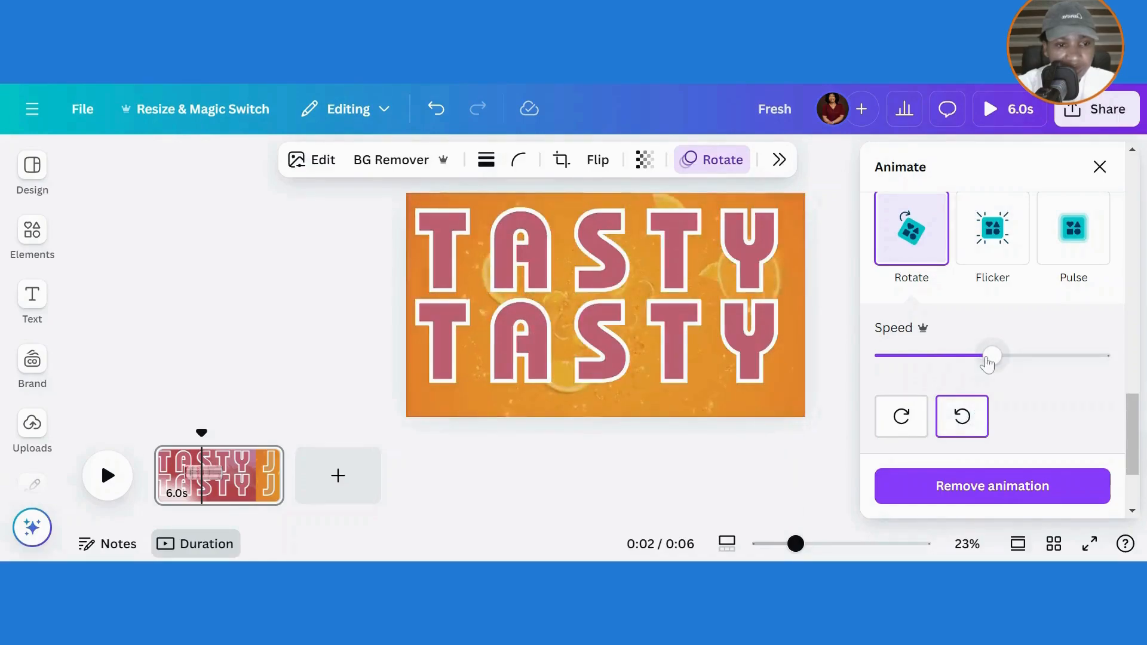
drag(987, 362, 1063, 367)
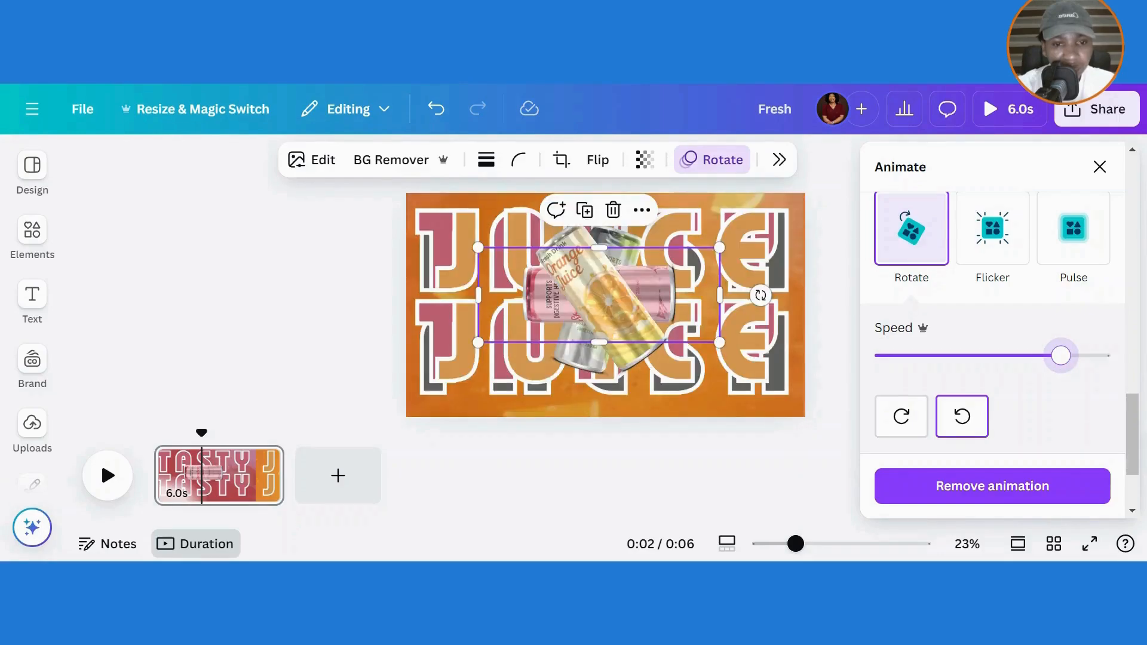
Apply the Rotate motion effect to the orange can, turning clockwise, and raise its speed to about that of the other cans.
click(992, 486)
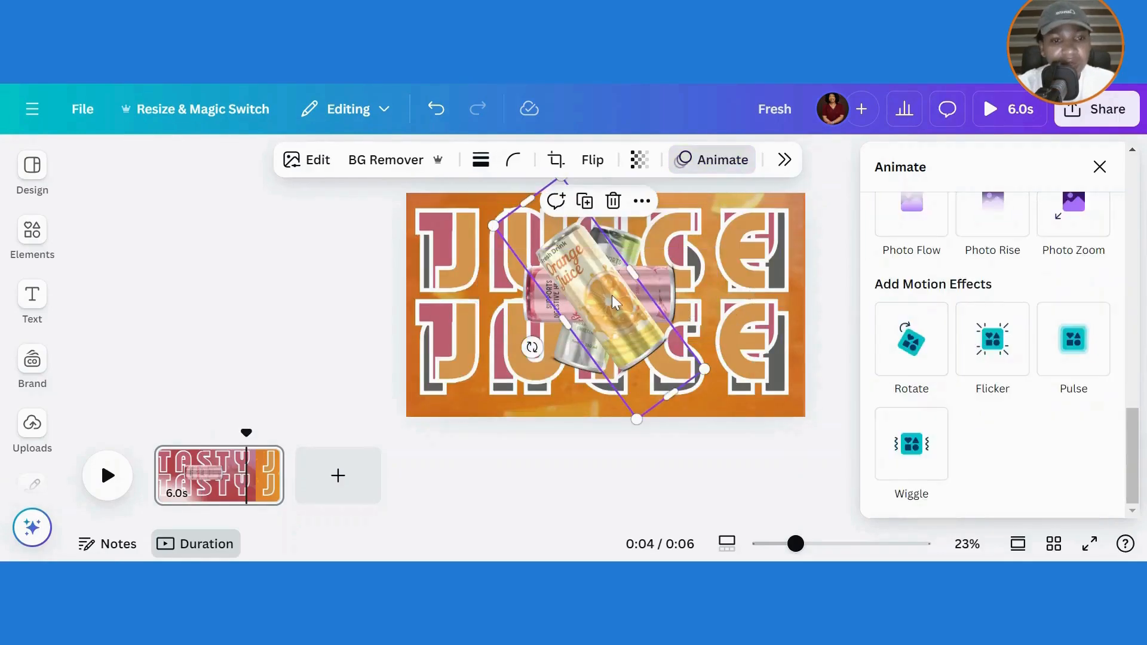
click(905, 351)
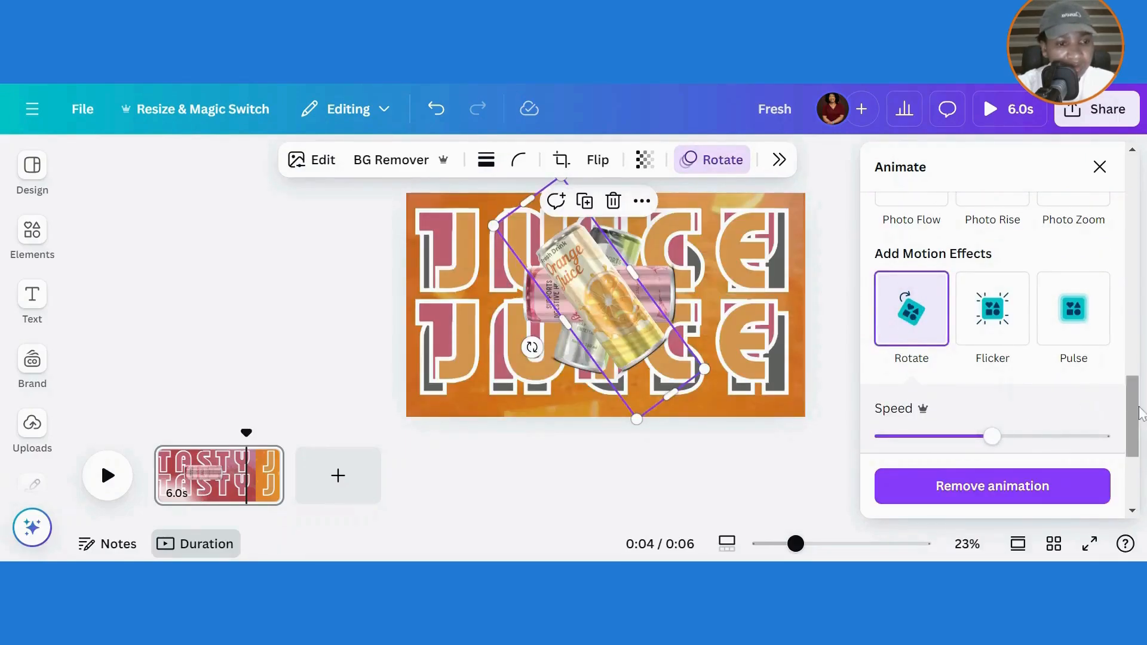
scroll(1004, 431, down, 4)
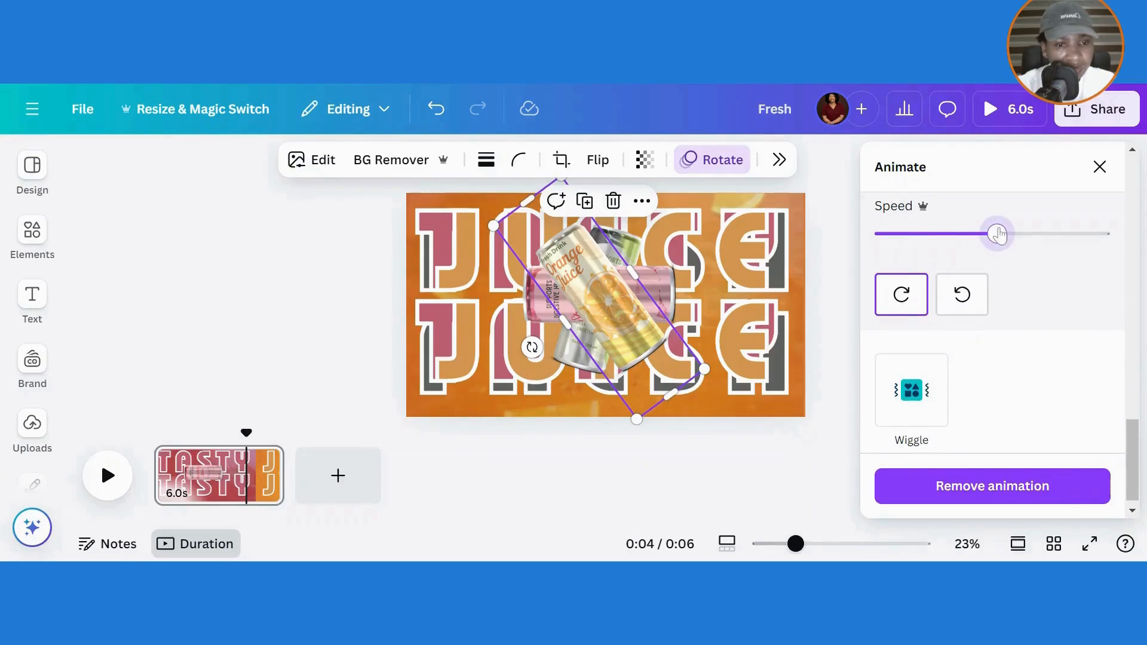
drag(998, 234, 1050, 235)
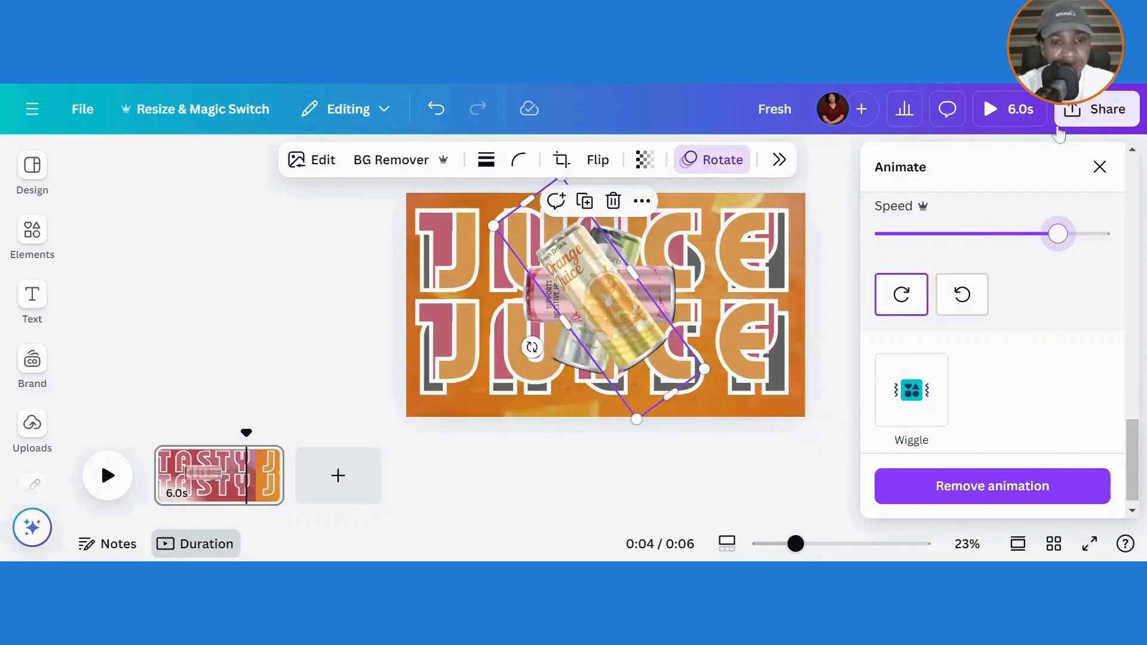
click(1100, 167)
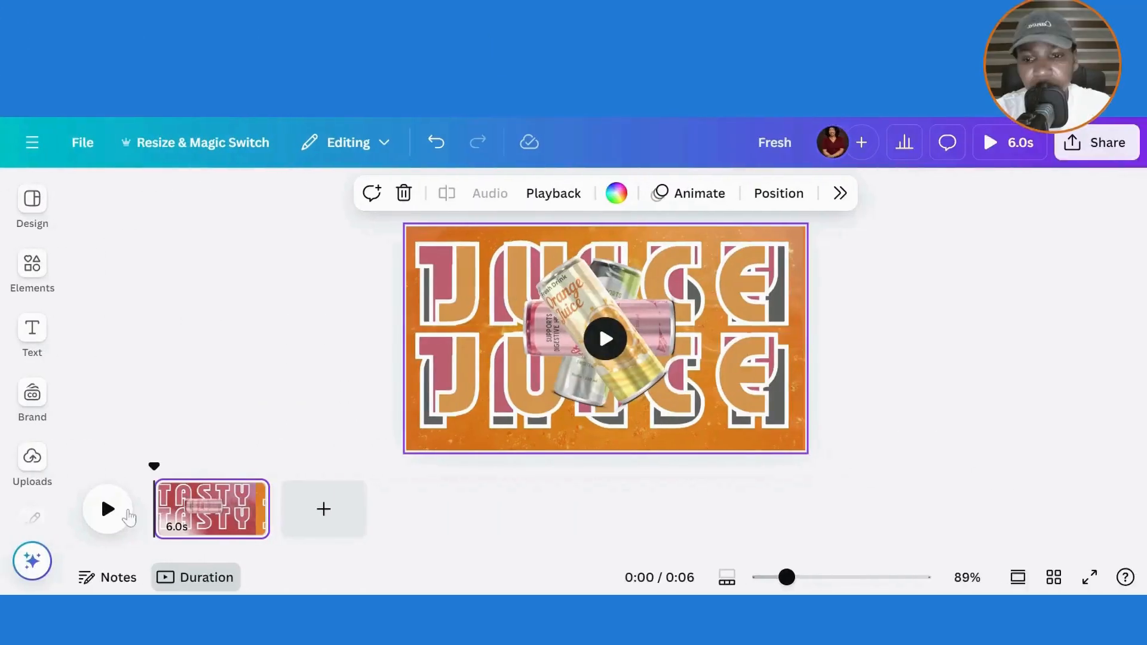
Play the video from the start twice to preview the rotating cans.
click(110, 510)
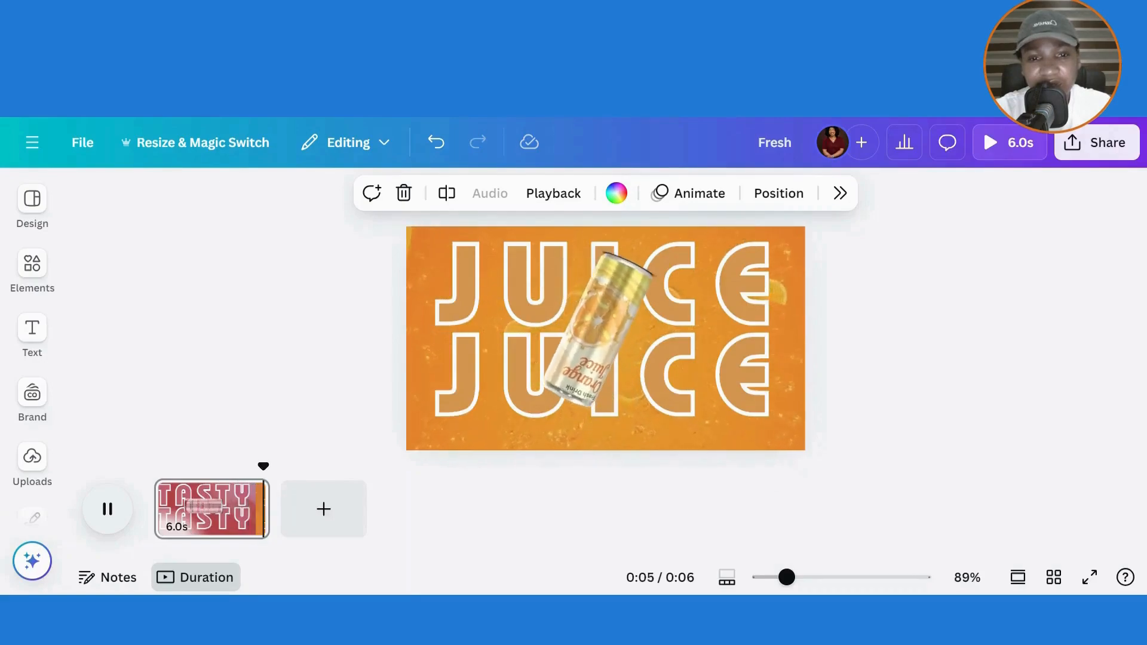
click(156, 521)
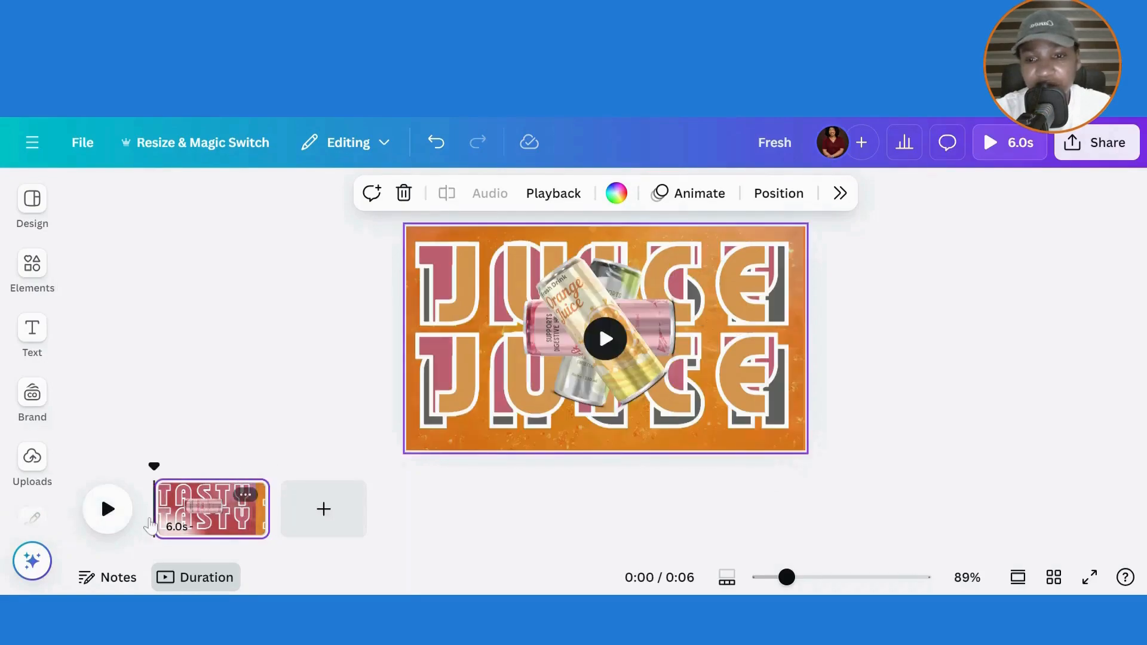
click(99, 513)
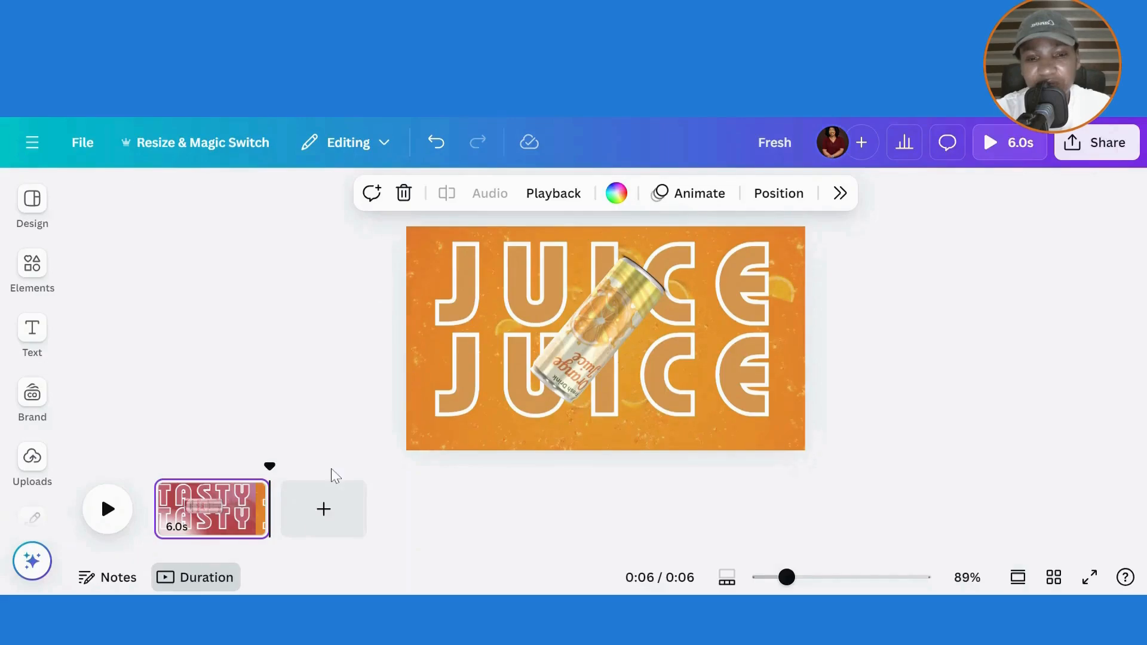
Show the element timing tracks from the orange juice can.
click(635, 315)
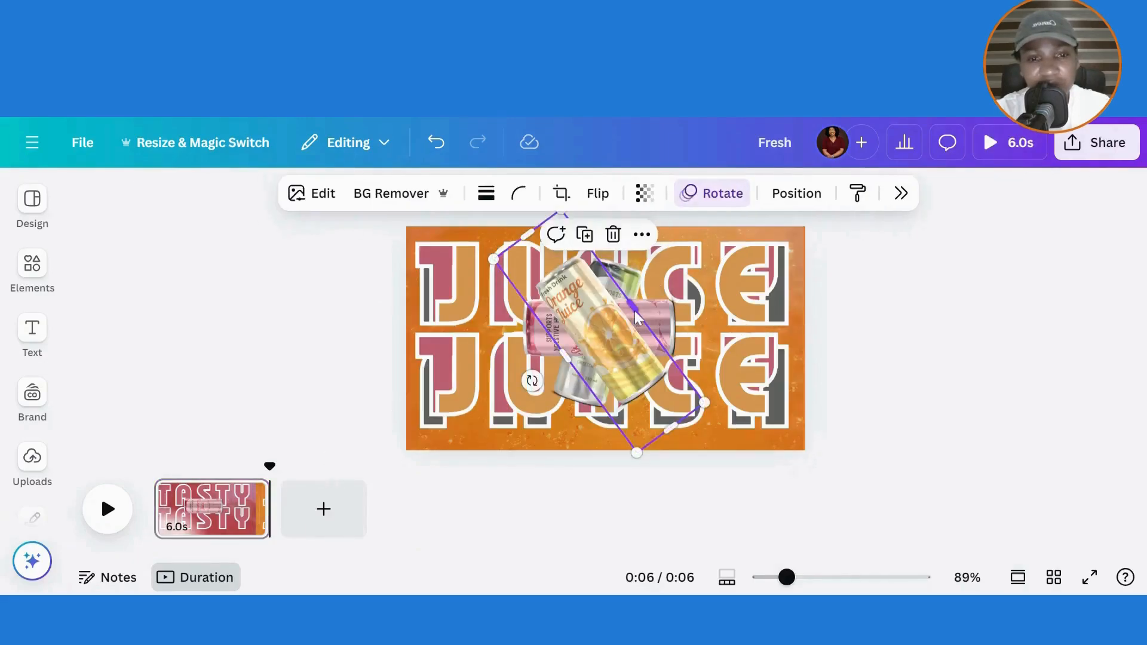
click(641, 234)
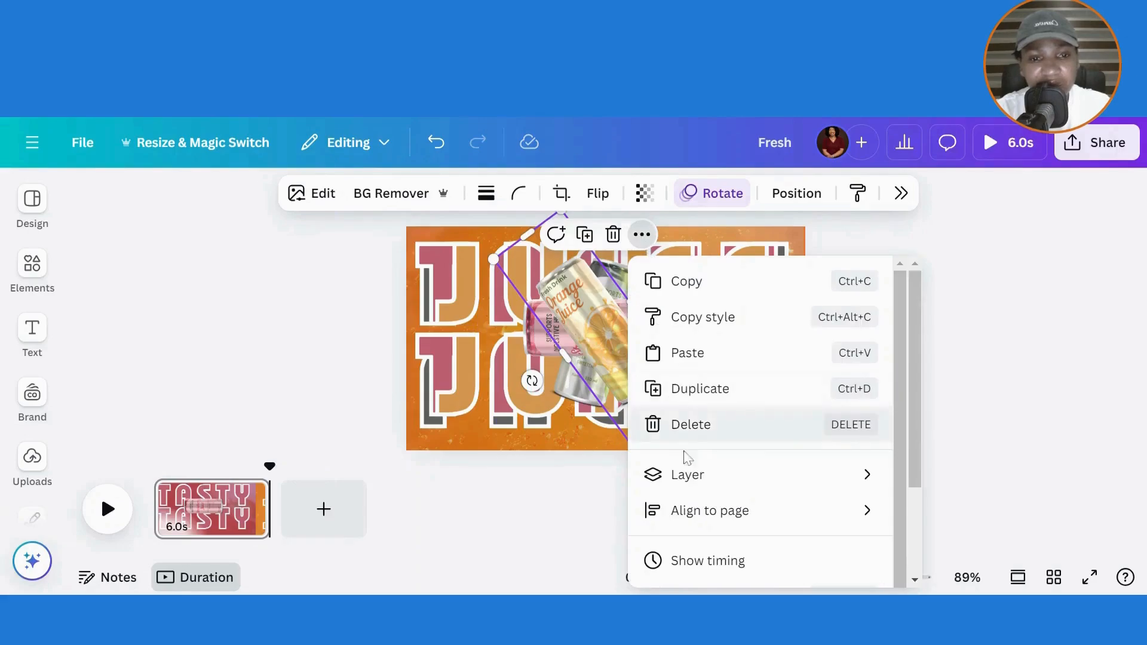
click(702, 564)
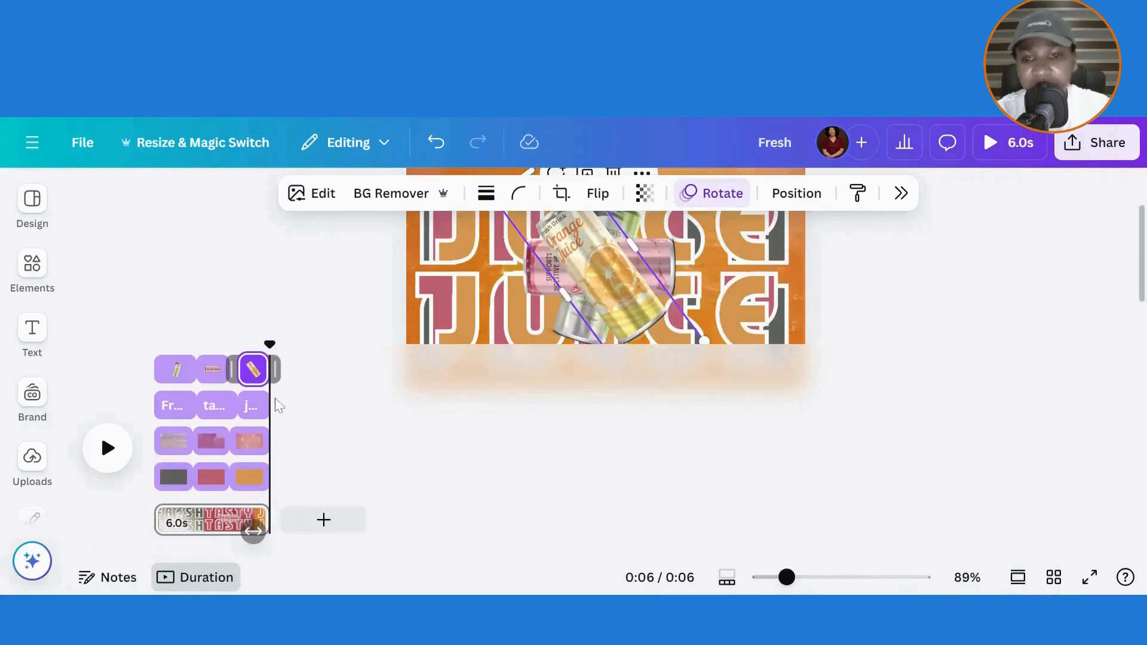
Try to extend the end of the strawberry can's timing towards the orange can, and undo the change.
click(179, 322)
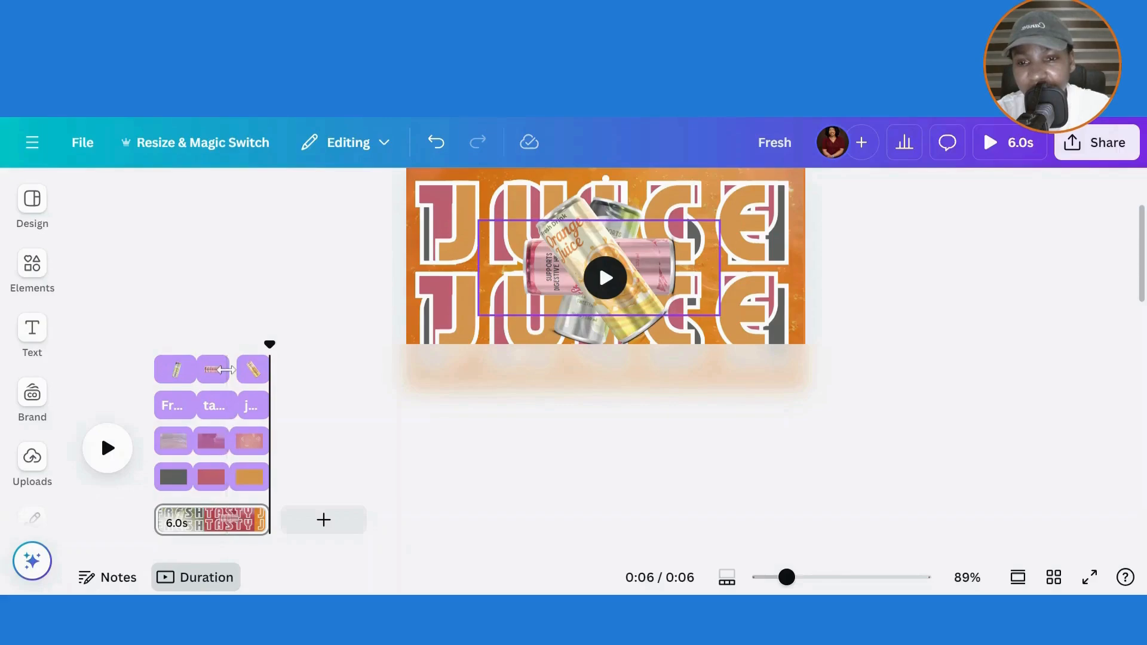
click(225, 369)
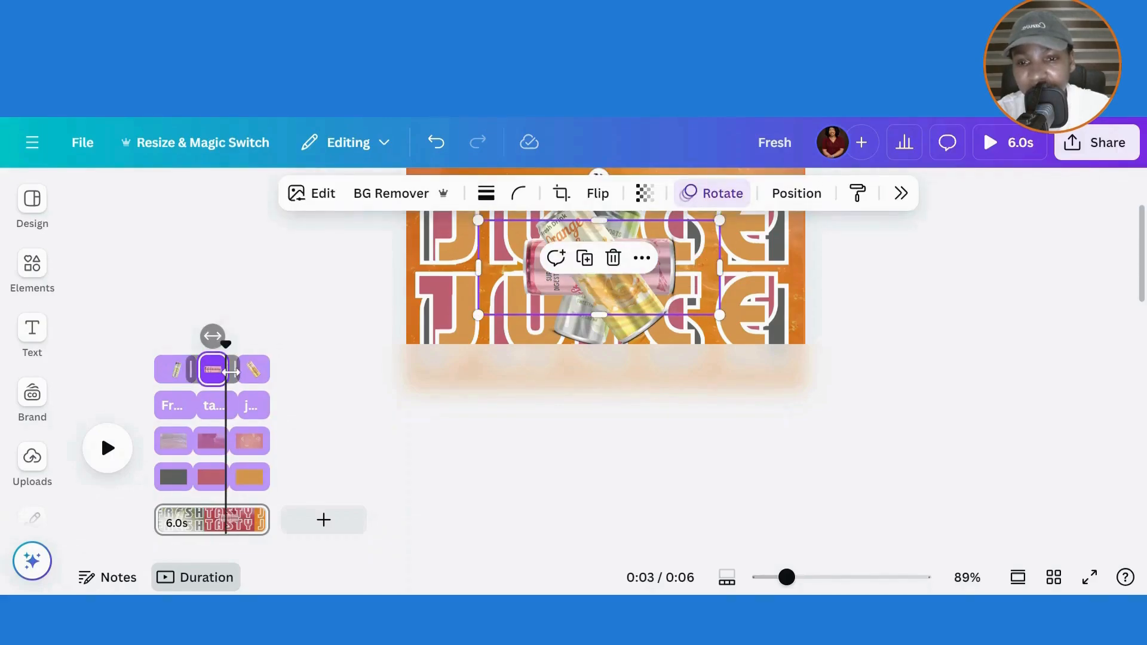
drag(231, 373, 242, 370)
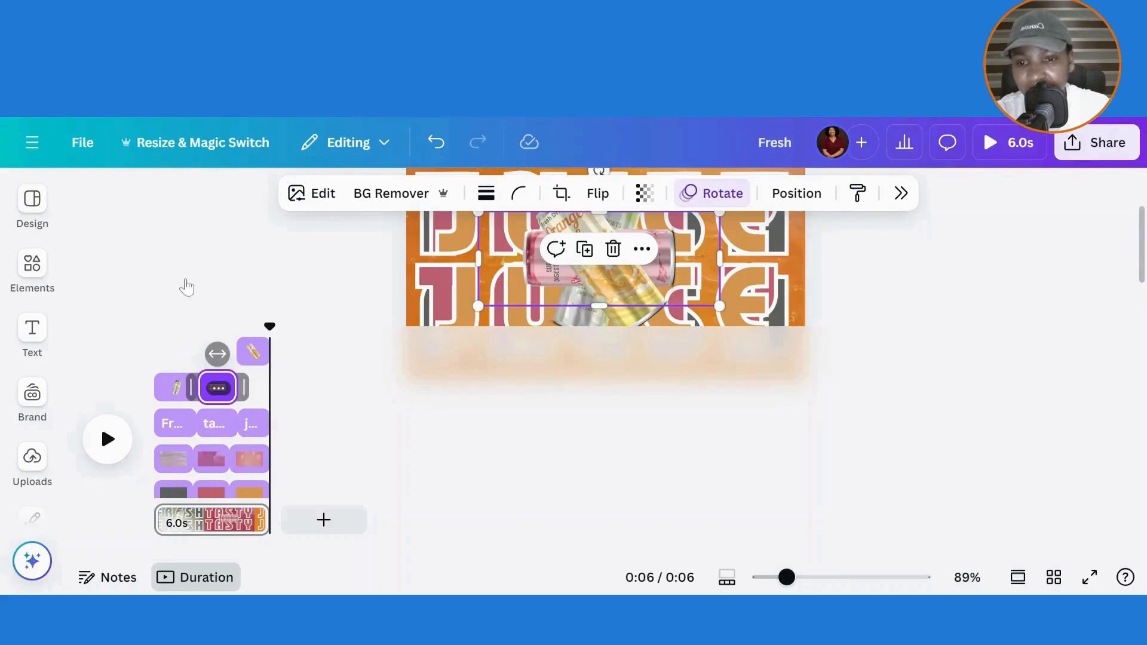
click(435, 141)
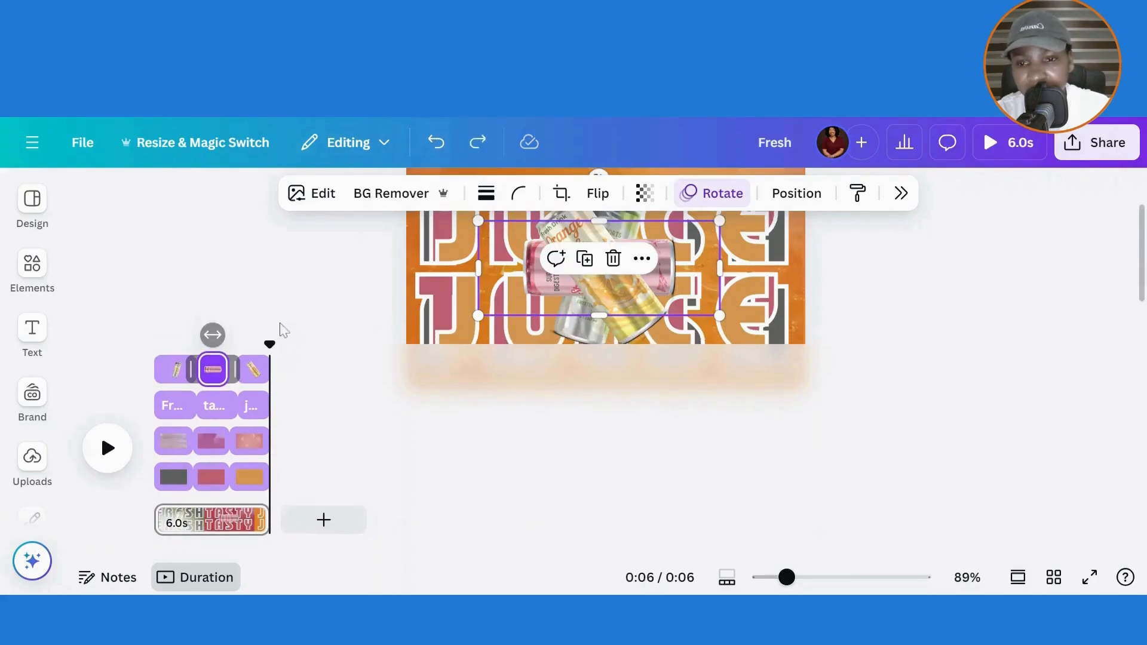
Extend the orange can's timing to an earlier start so it meets the strawberry can's, and play the video from the start.
click(255, 378)
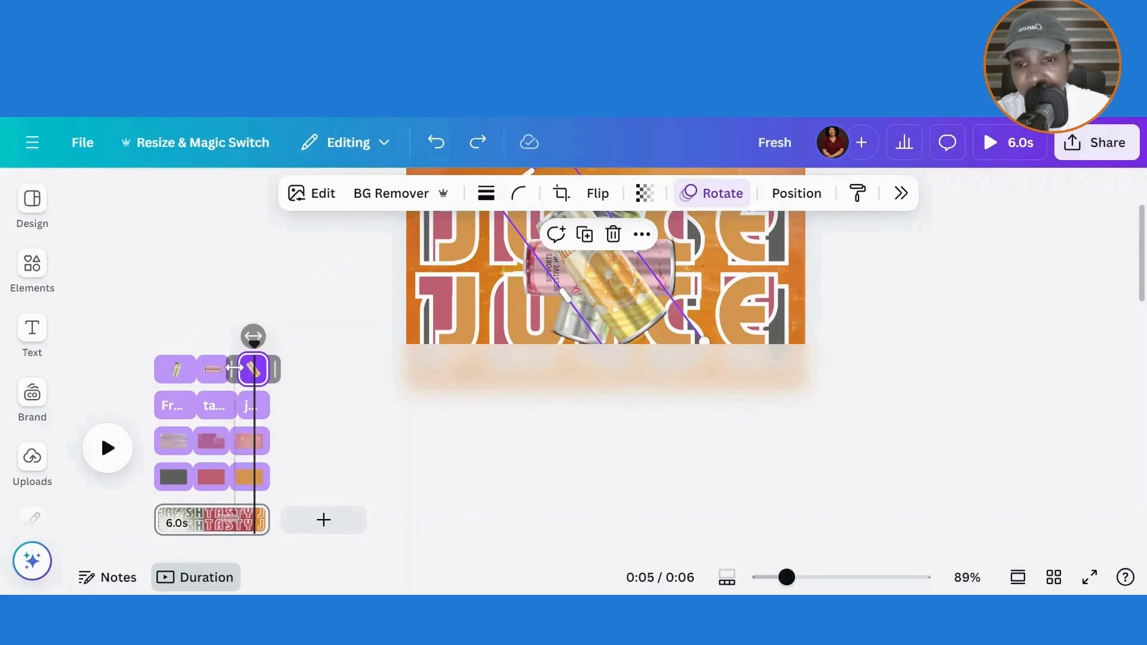
drag(233, 369, 229, 369)
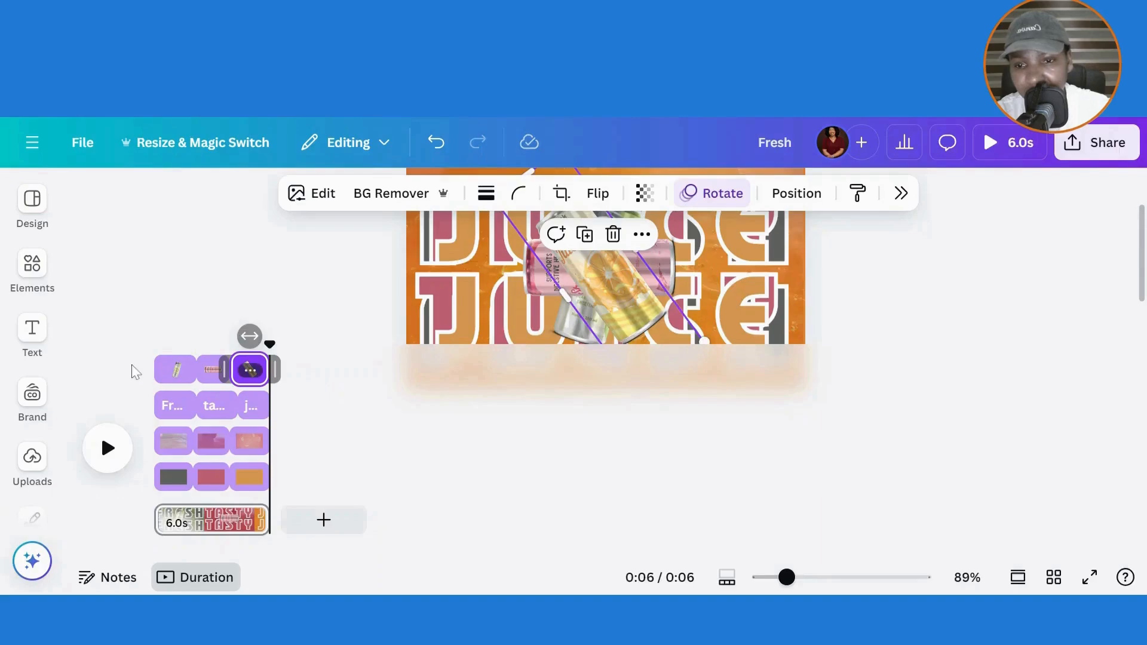
click(154, 383)
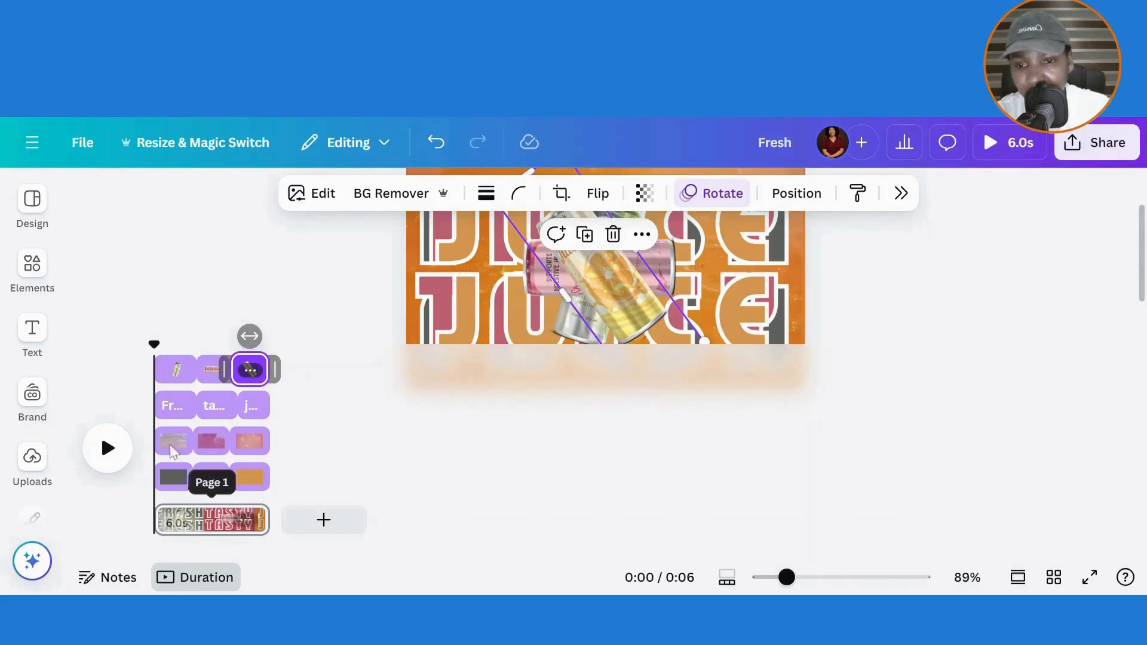
click(168, 476)
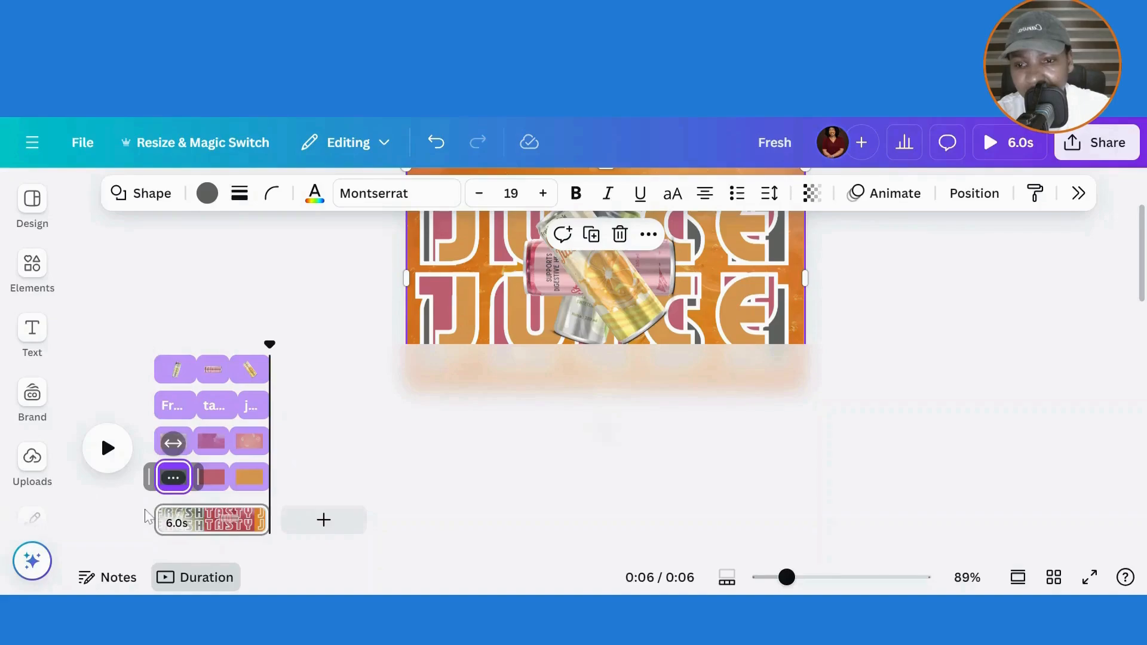
click(147, 515)
click(107, 451)
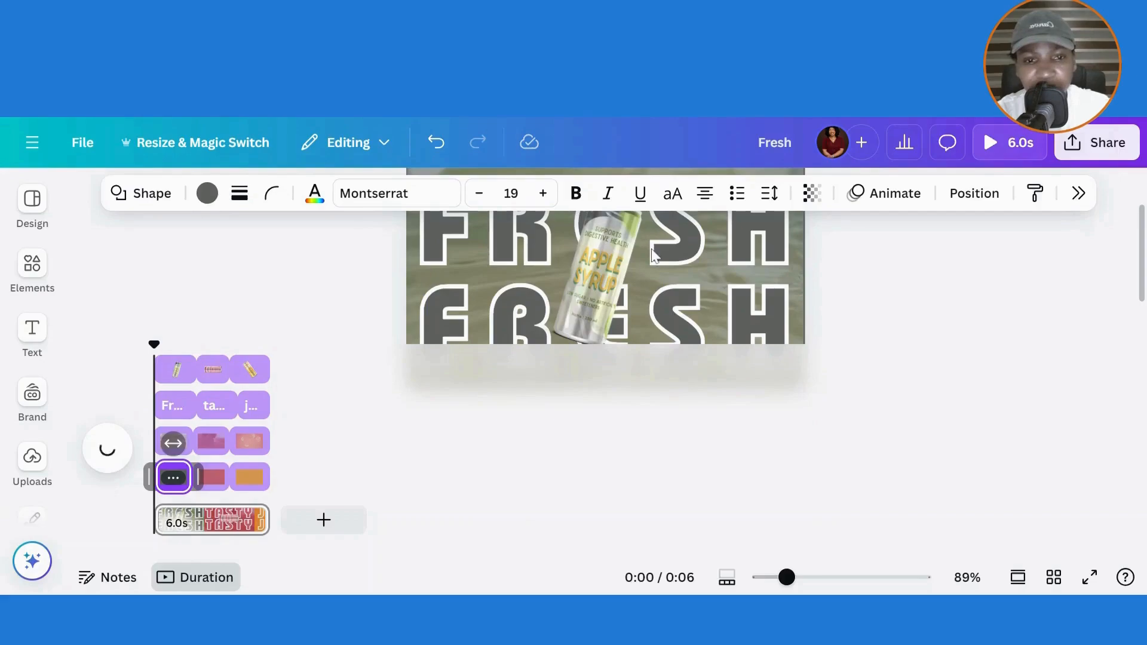
Hide the element timing tracks and play the finished video from the start.
click(652, 257)
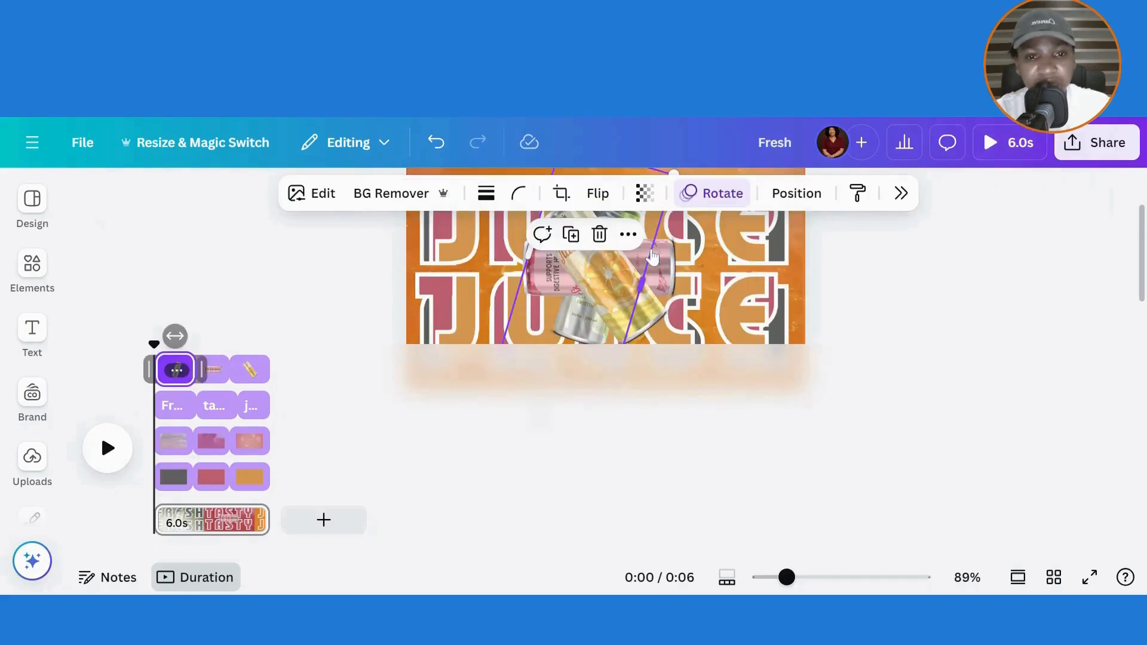
right_click(652, 257)
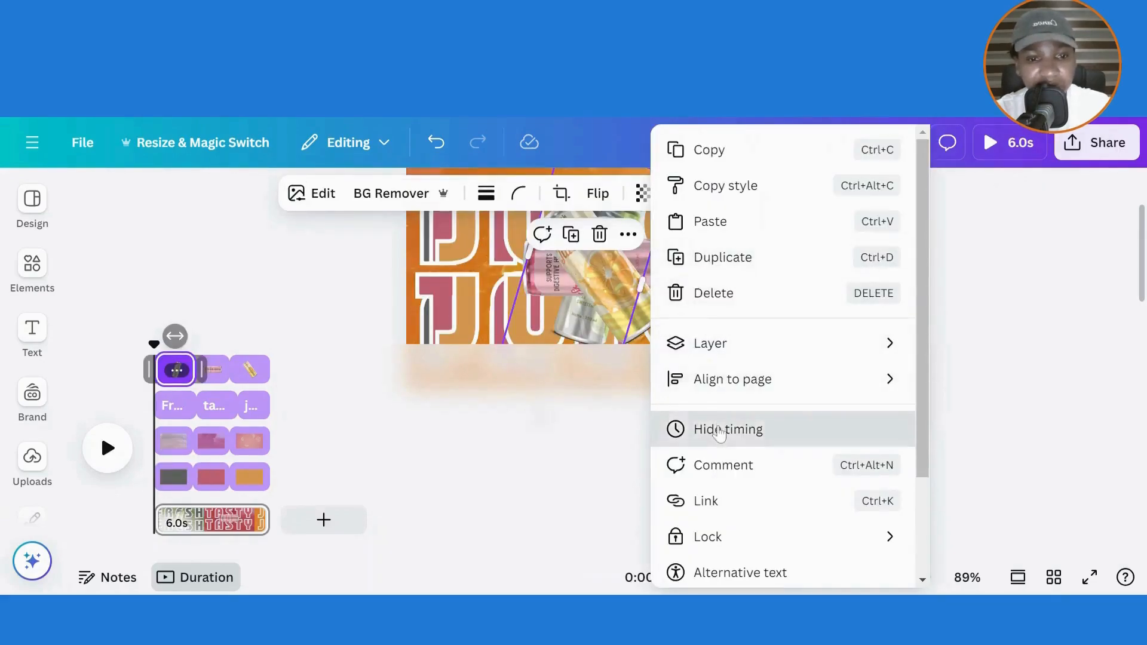
click(719, 430)
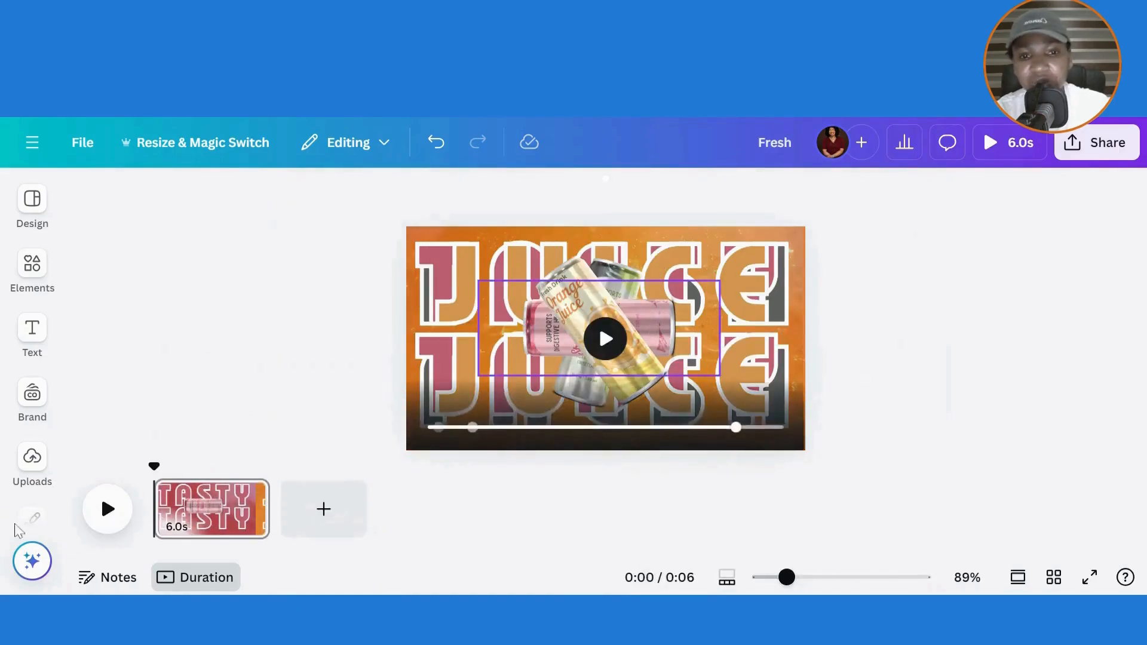
click(108, 528)
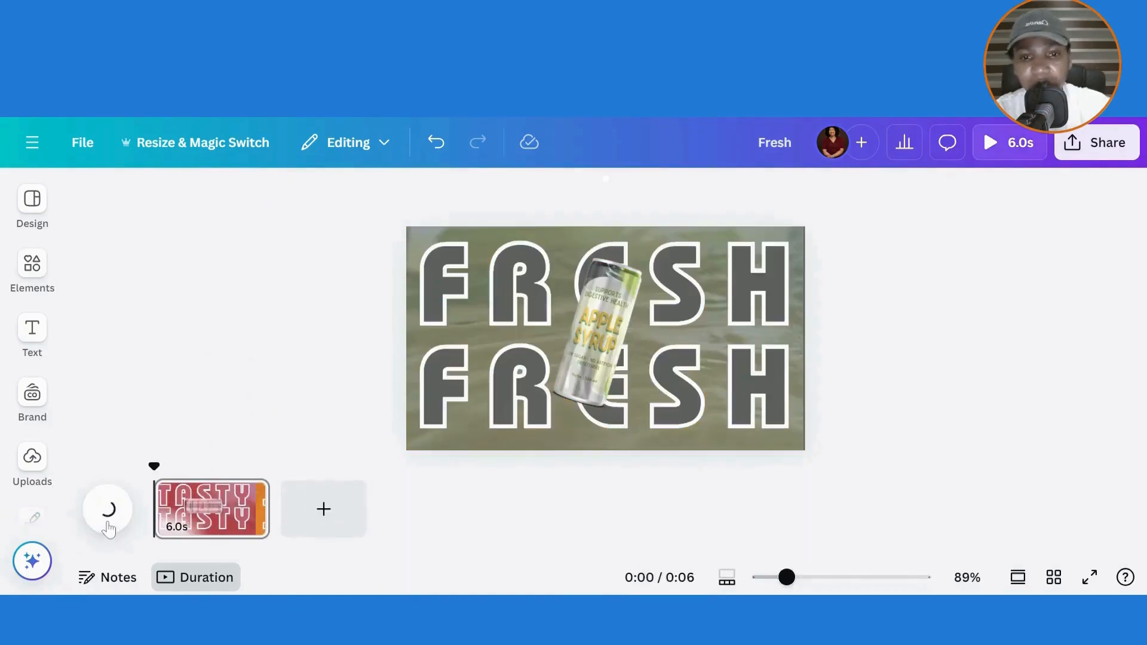